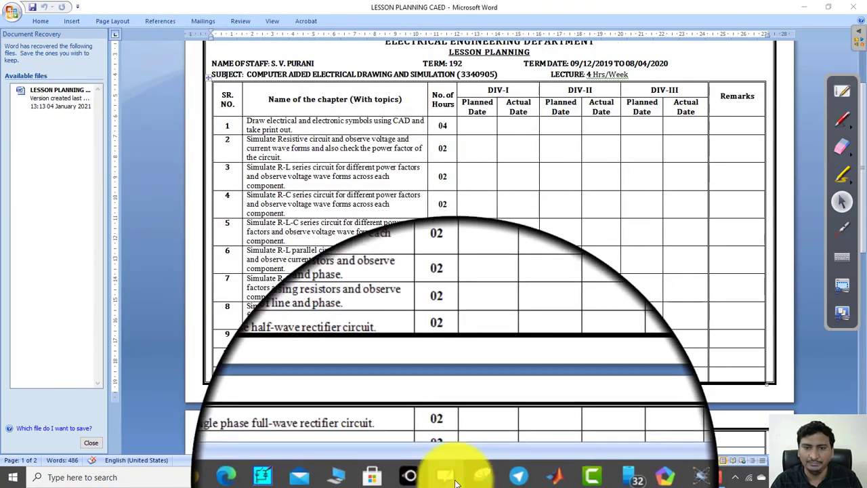
Switch to the OpenBoard whiteboard and handwrite cos φ = 1, cos φ = R/Z and Z = √(R² + X²), crossing out the X² term
click(842, 91)
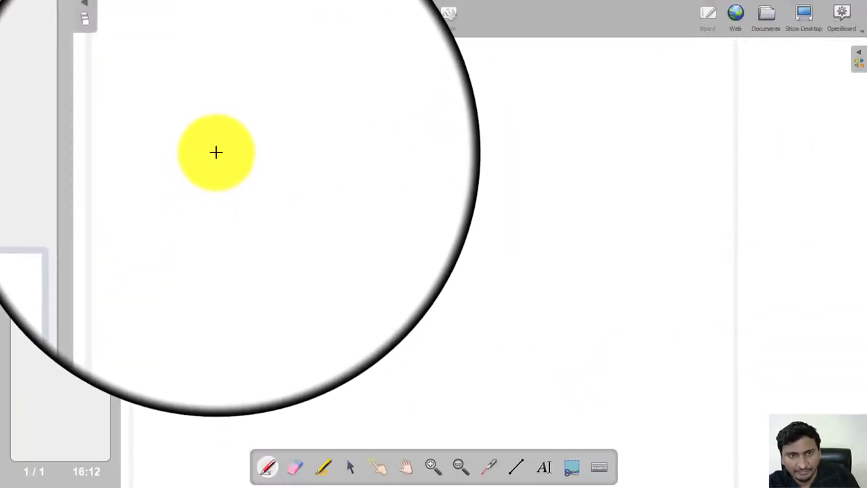
mouse_move(225, 160)
mouse_down()
mouse_move(216, 173)
mouse_move(246, 168)
mouse_move(238, 174)
mouse_move(267, 180)
mouse_move(283, 172)
mouse_move(309, 184)
mouse_up()
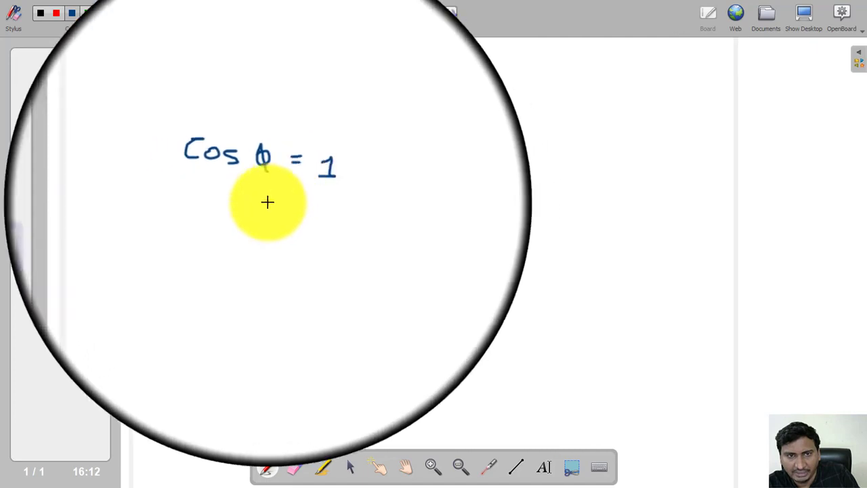
mouse_move(254, 210)
mouse_down()
mouse_move(289, 231)
mouse_move(325, 221)
mouse_move(333, 238)
mouse_move(316, 242)
mouse_move(319, 251)
mouse_move(335, 251)
mouse_up()
mouse_move(386, 210)
mouse_down()
mouse_move(387, 222)
mouse_move(416, 216)
mouse_up()
drag(408, 219, 416, 219)
mouse_move(486, 206)
mouse_down()
mouse_move(440, 203)
mouse_move(441, 223)
mouse_move(449, 213)
mouse_move(479, 233)
mouse_move(496, 225)
mouse_move(494, 208)
mouse_move(487, 241)
mouse_move(476, 218)
mouse_move(483, 209)
mouse_move(480, 242)
mouse_up()
drag(479, 186, 504, 243)
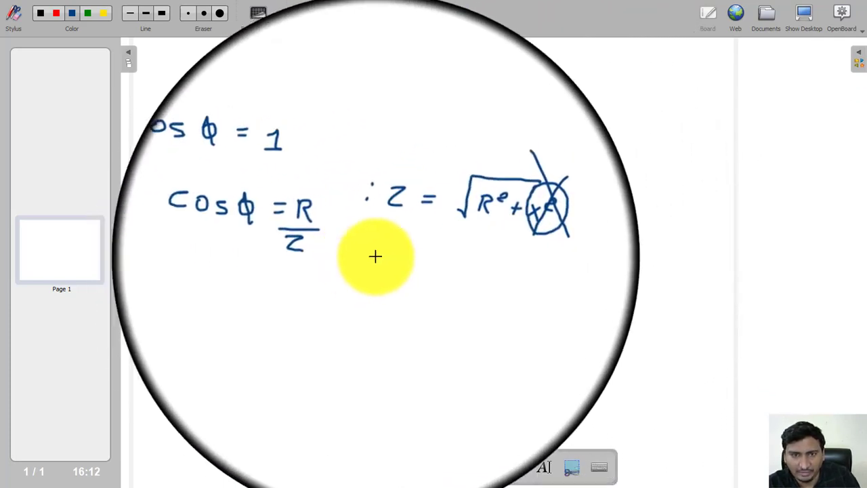
Handwrite Z = R and cos φ = 1 below the formulas, and sketch a battery-fed circuit beside them
mouse_move(393, 252)
mouse_down()
mouse_move(397, 261)
mouse_move(444, 257)
mouse_move(441, 271)
mouse_up()
drag(249, 291, 238, 310)
mouse_move(257, 299)
mouse_down()
mouse_move(280, 297)
mouse_move(278, 310)
mouse_move(294, 315)
mouse_move(314, 303)
mouse_move(328, 316)
mouse_up()
drag(320, 316, 333, 316)
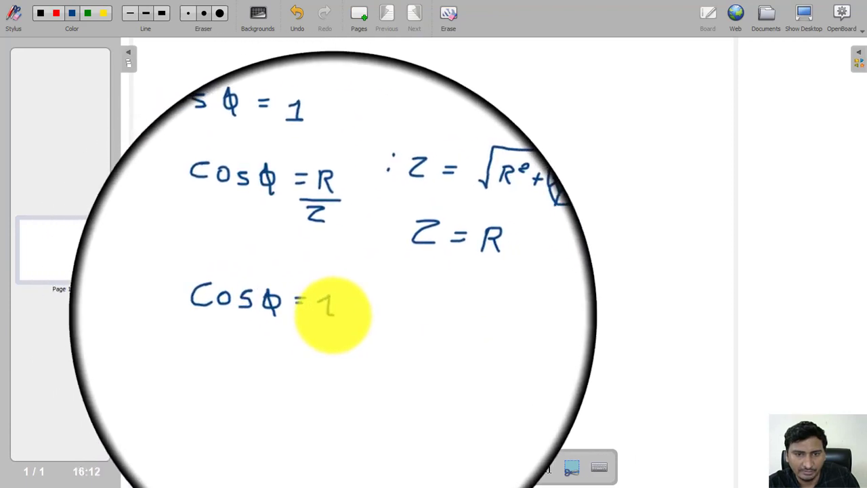
mouse_move(546, 85)
mouse_down()
mouse_move(541, 135)
mouse_move(554, 175)
mouse_up()
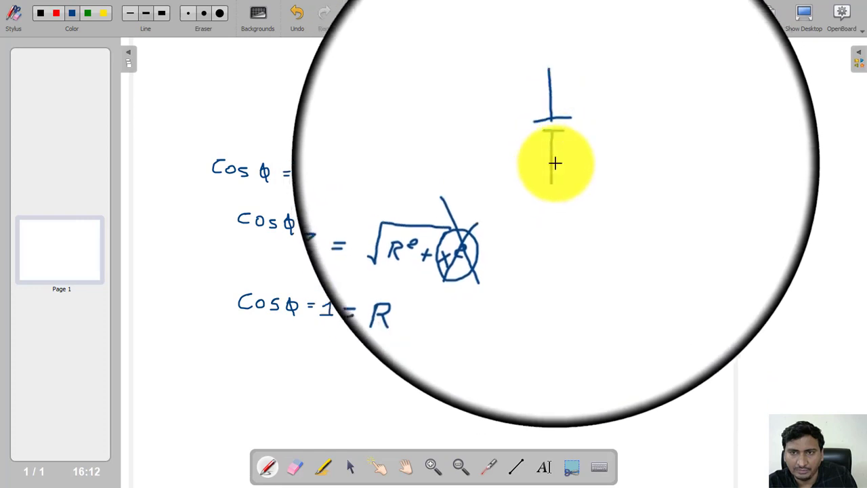
mouse_move(550, 105)
mouse_down()
mouse_move(645, 110)
mouse_move(664, 140)
mouse_move(623, 173)
mouse_move(552, 179)
mouse_up()
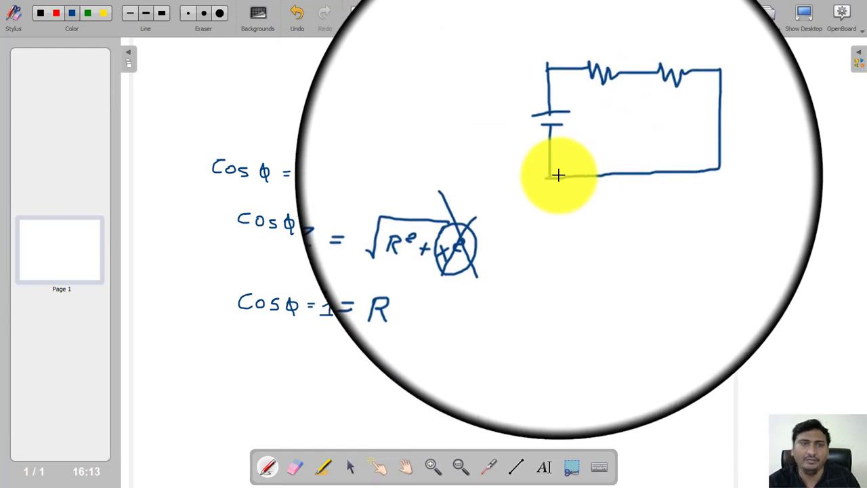
Return from the whiteboard to the desktop and minimise the Word windows and the PSIM folder window
click(813, 17)
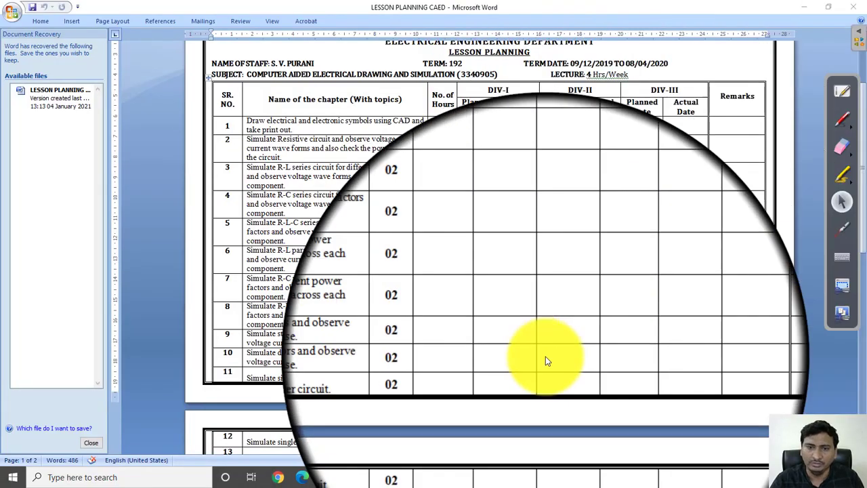
click(801, 5)
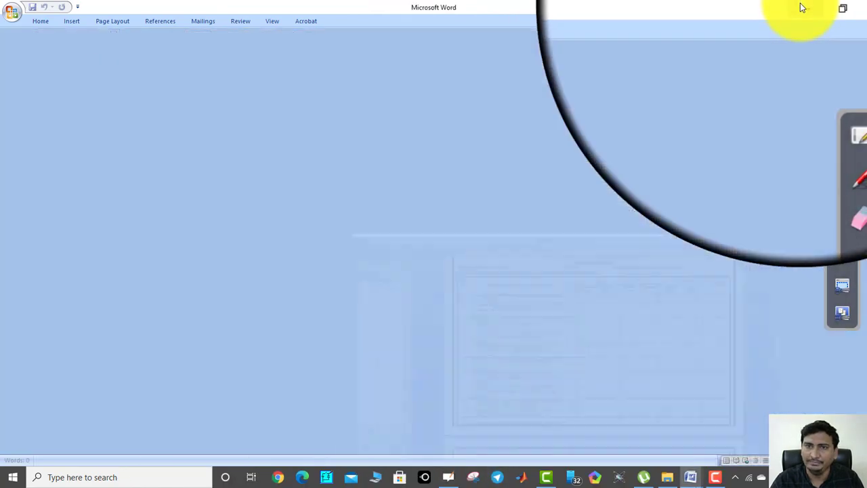
click(796, 6)
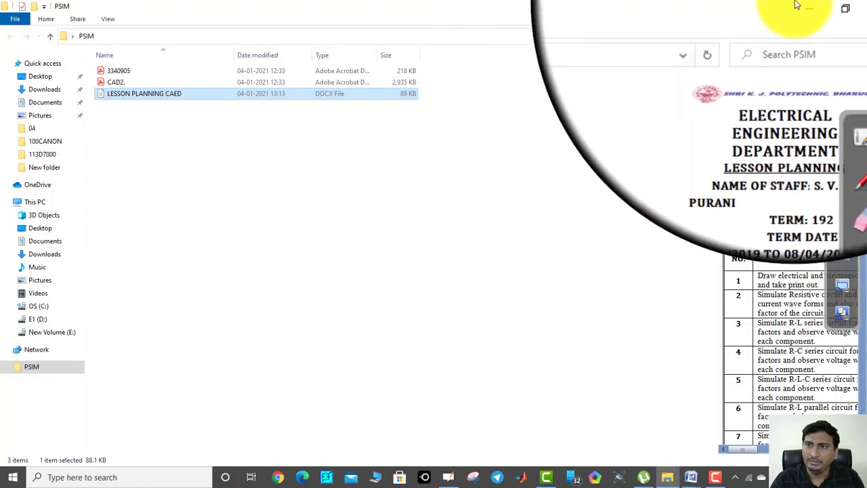
click(799, 6)
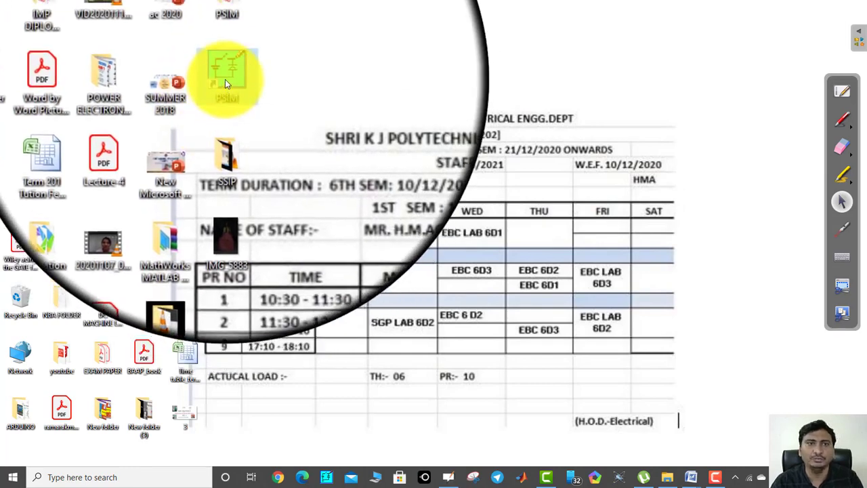
Launch PSIM and create a new blank schematic, maximising both the program and schematic windows
double_click(225, 79)
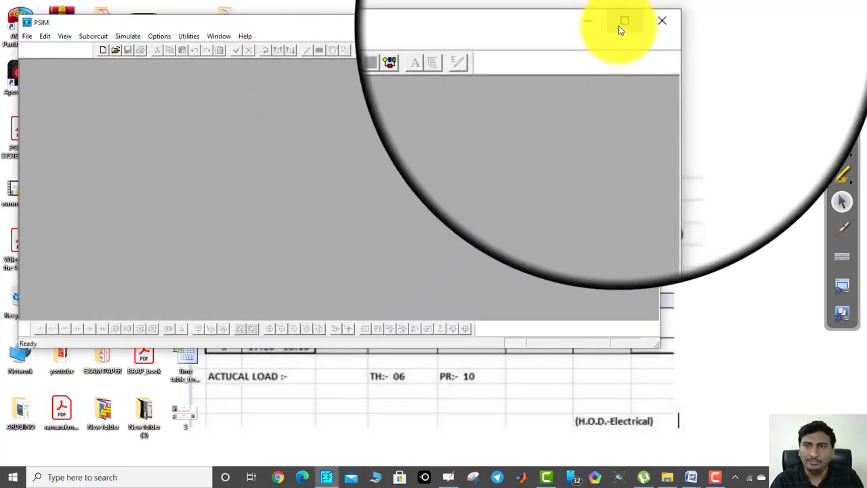
click(619, 26)
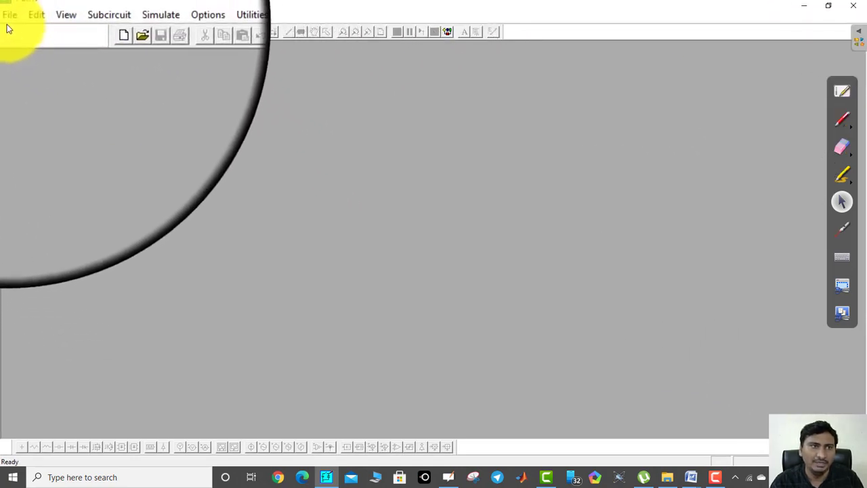
click(7, 19)
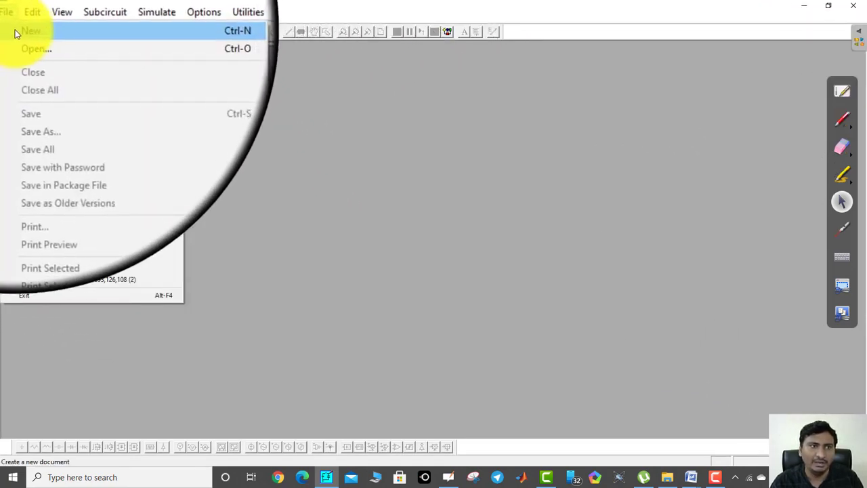
click(24, 30)
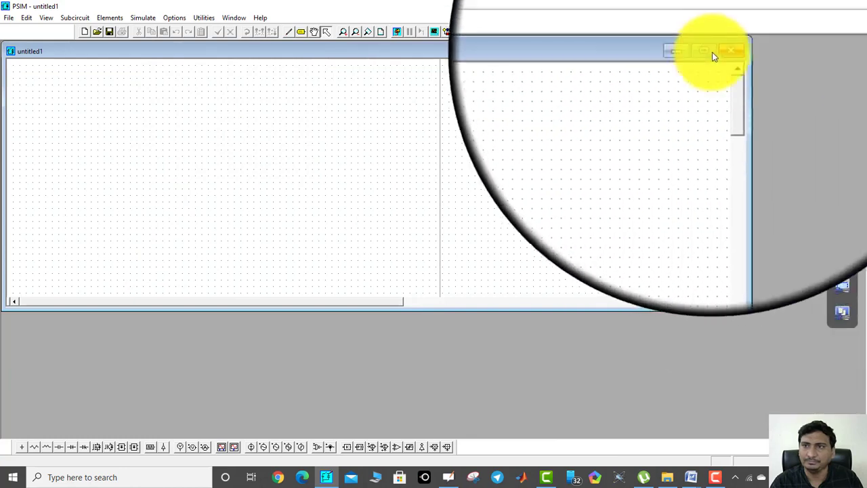
click(709, 52)
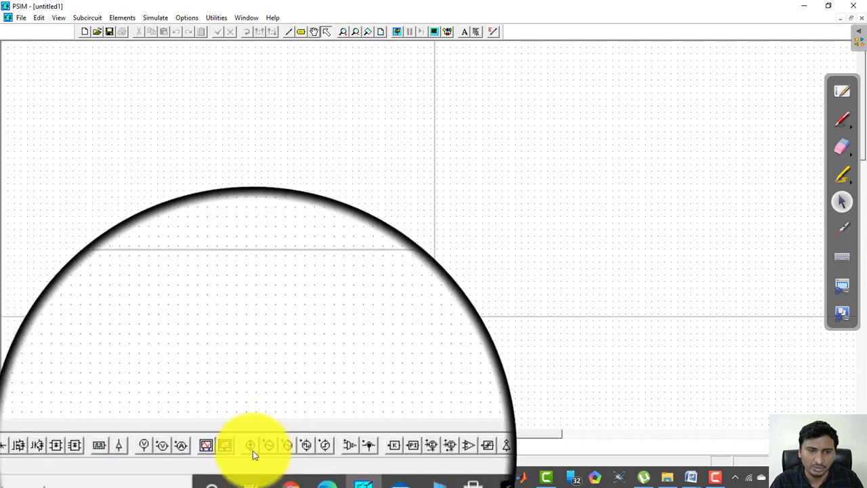
Place a vertical DC voltage source and two horizontal resistors side by side above and beyond it
click(252, 448)
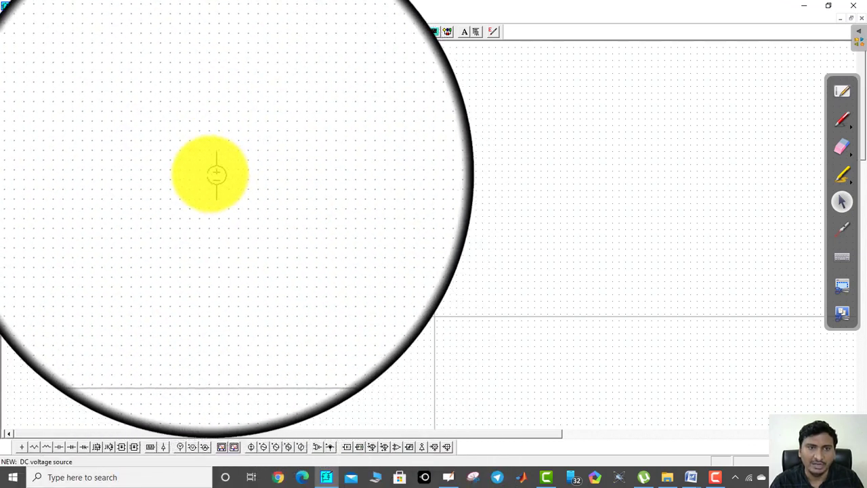
click(151, 156)
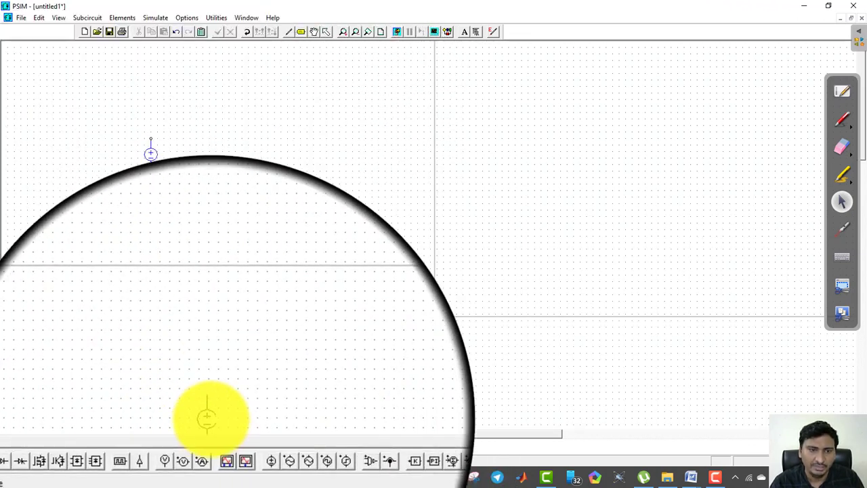
click(35, 447)
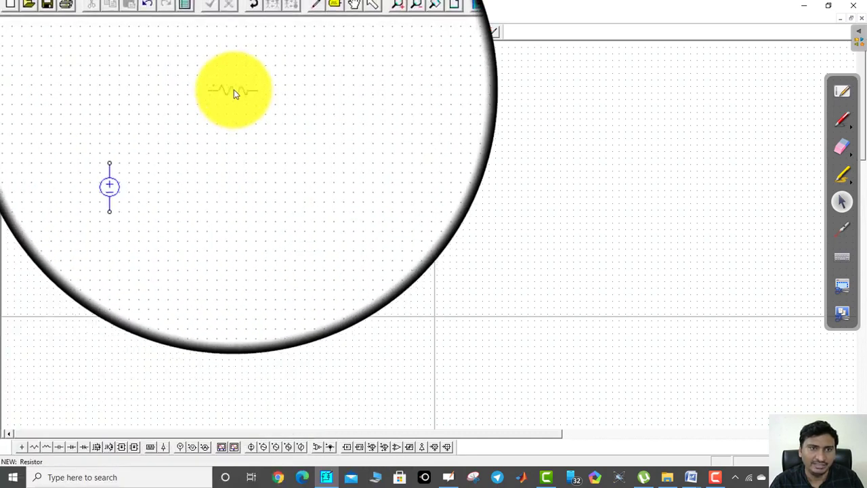
click(225, 114)
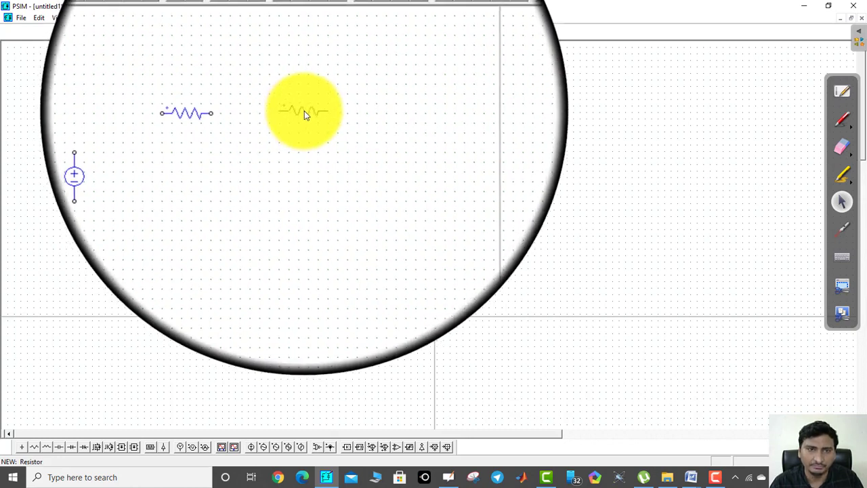
click(304, 113)
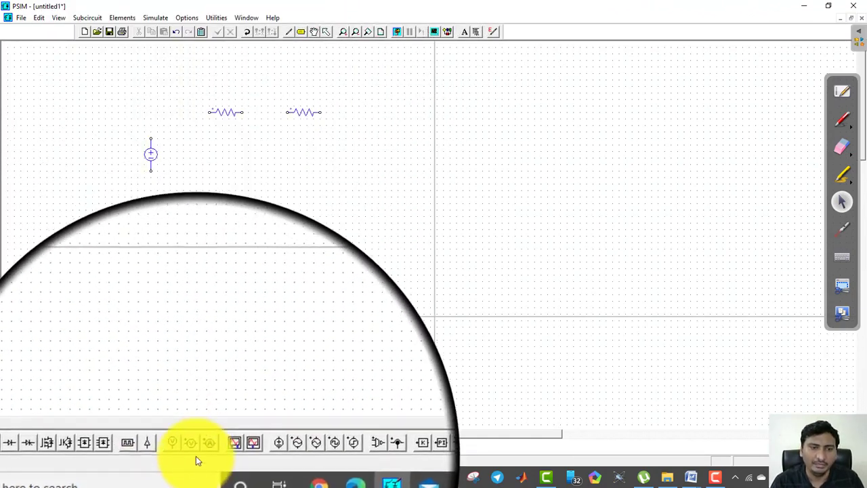
Place a current probe before the first resistor and a two-node voltage probe below each resistor
click(206, 449)
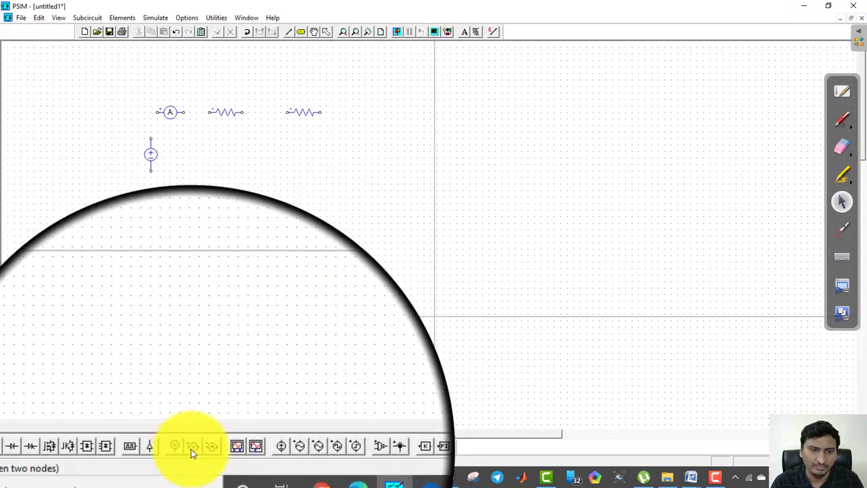
click(192, 447)
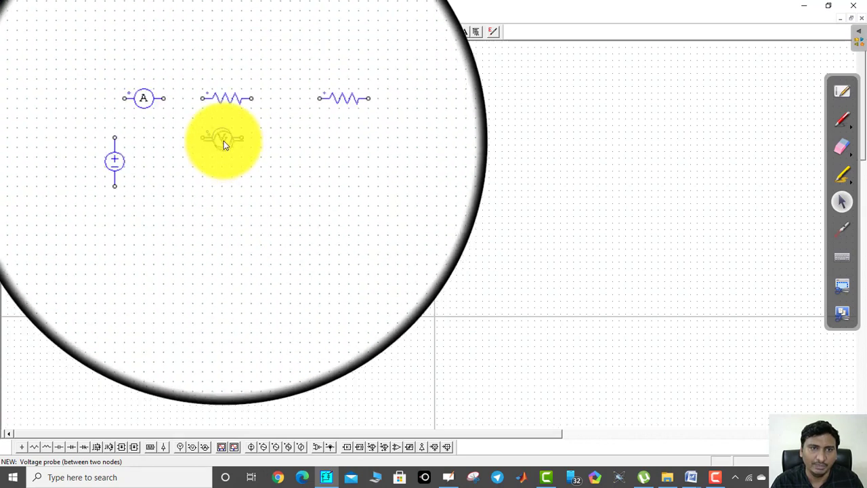
click(225, 144)
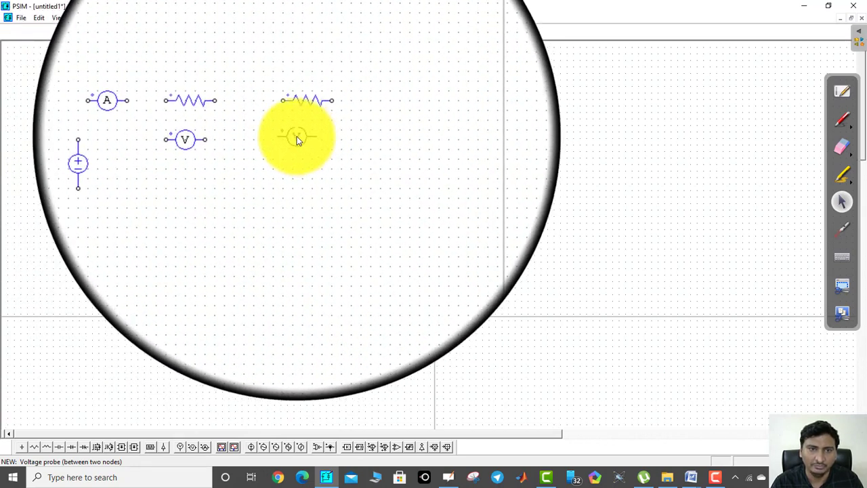
click(296, 136)
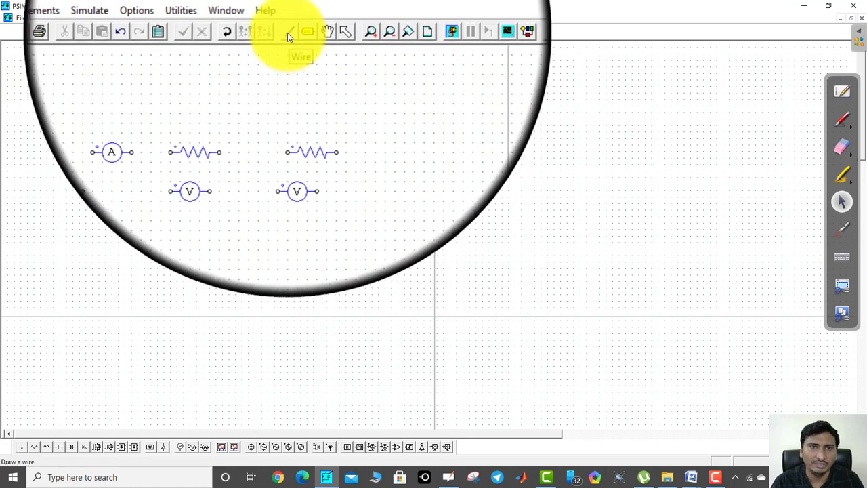
Wire the DC source, current probe and both resistors into a series loop, and ground the source's negative side
click(288, 33)
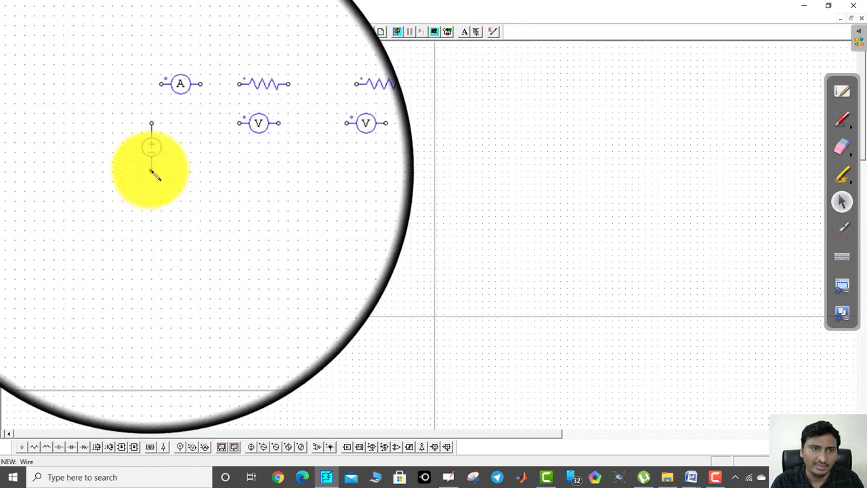
mouse_move(155, 175)
mouse_down()
mouse_move(155, 187)
mouse_move(328, 184)
mouse_move(322, 179)
mouse_up()
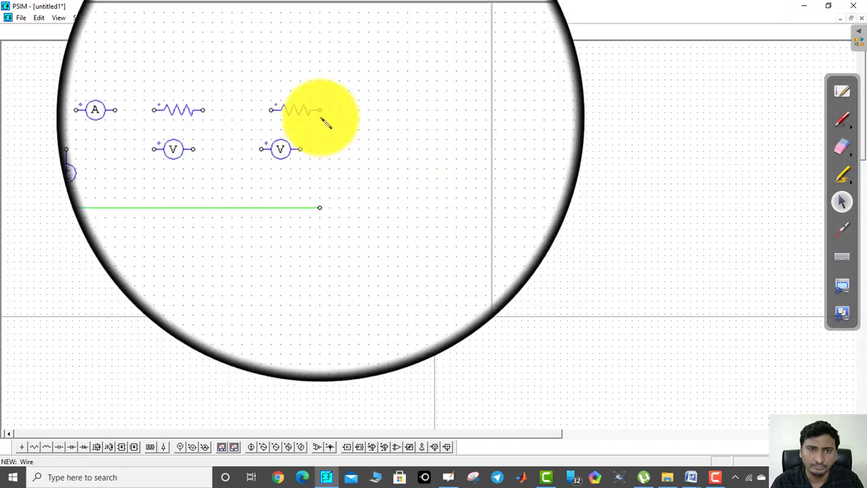
drag(321, 79, 320, 184)
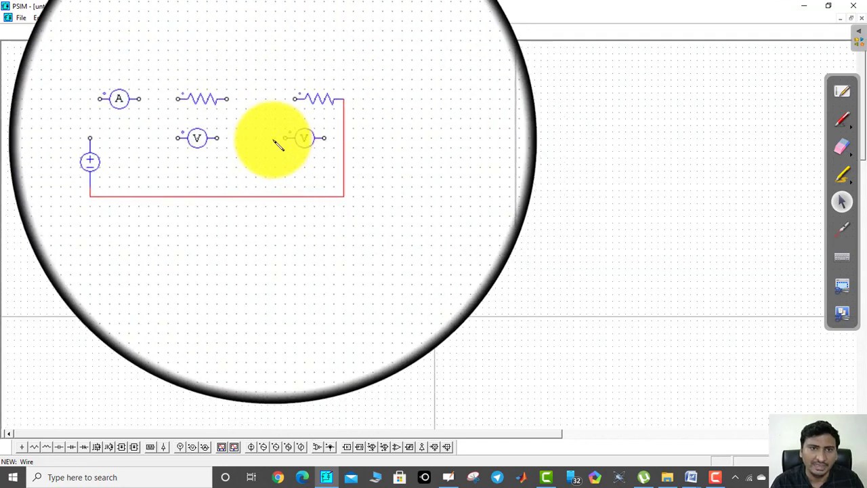
drag(197, 119, 293, 114)
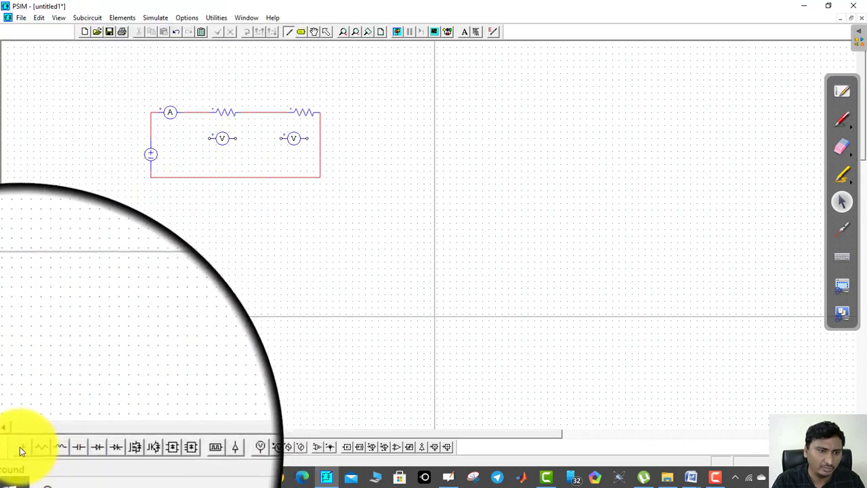
click(19, 447)
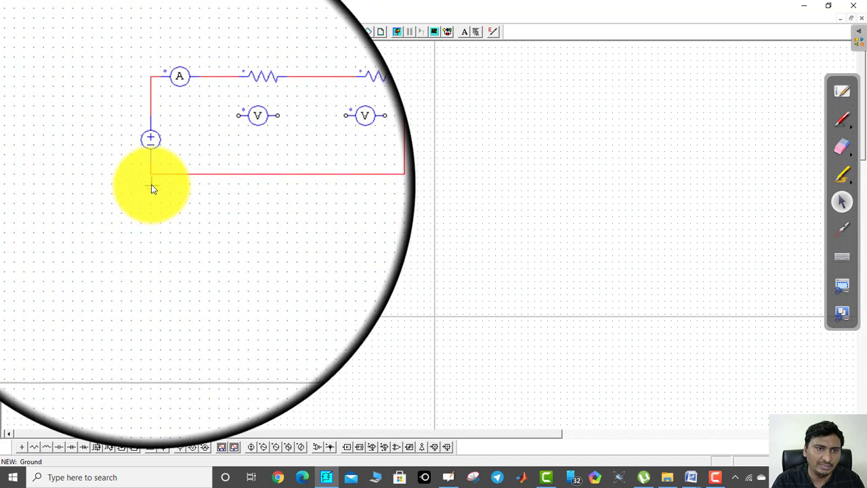
click(151, 185)
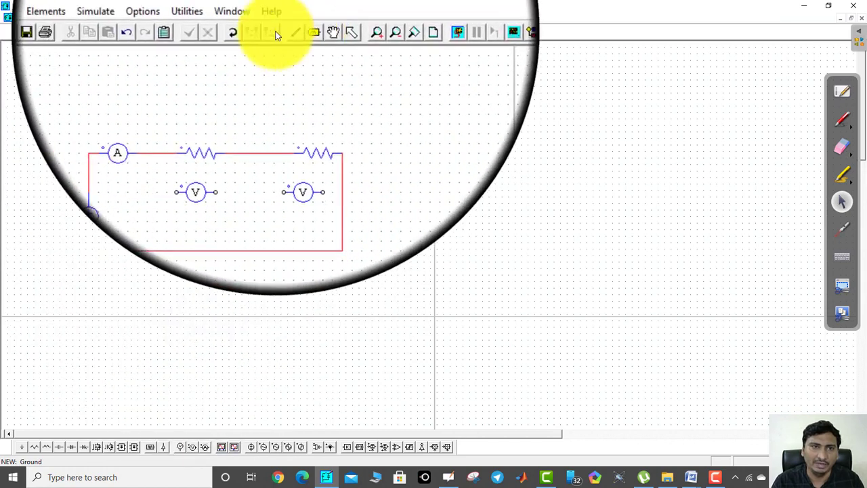
Wire each voltage probe in parallel across the resistor above it
click(286, 33)
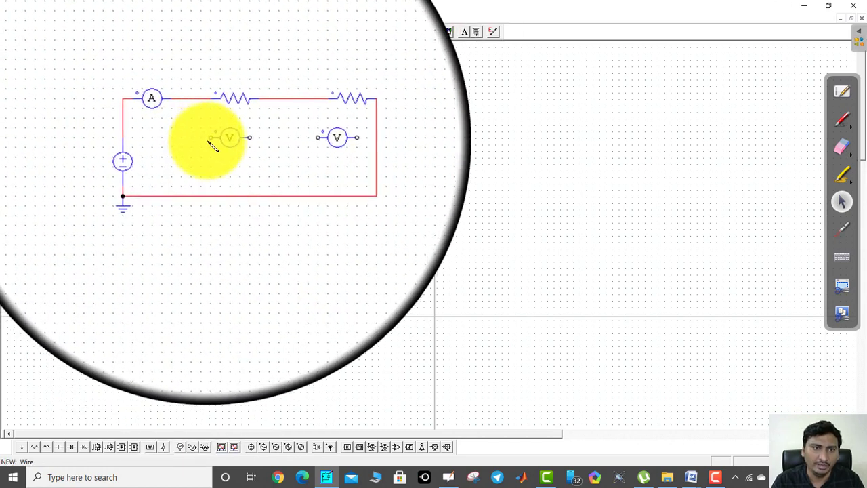
drag(208, 138, 207, 119)
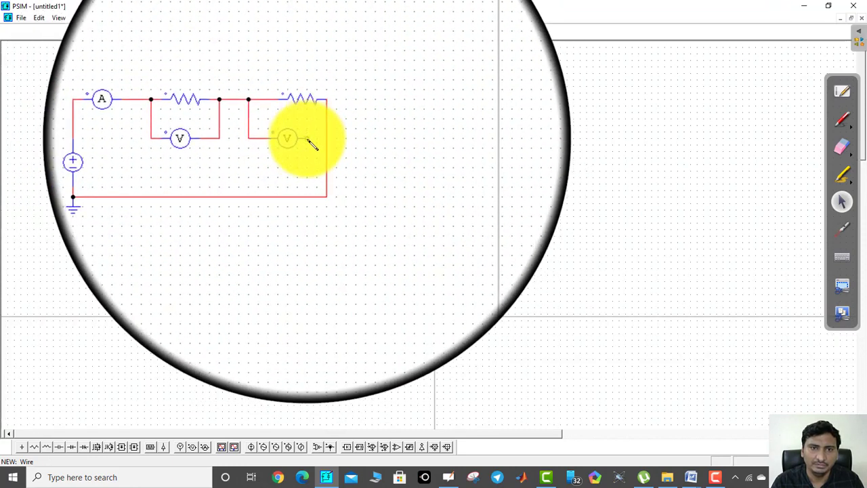
click(323, 118)
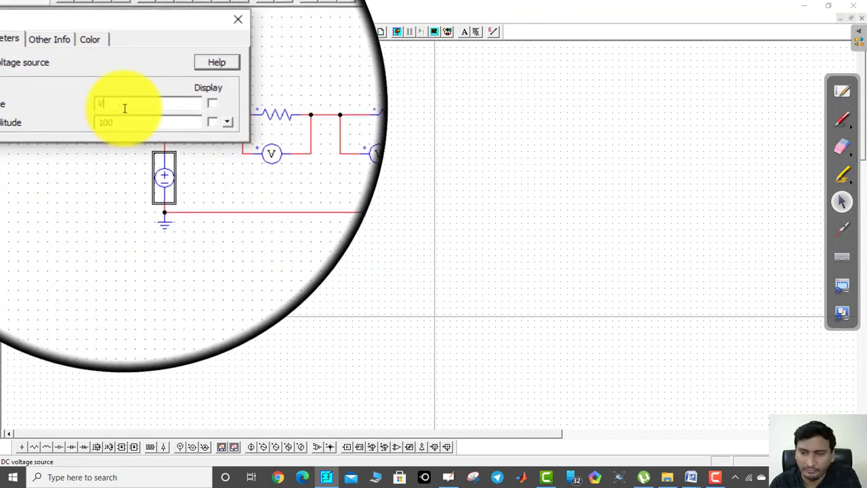
Name the DC voltage source V1 and enable the display of its name and amplitude on the schematic
text(1)
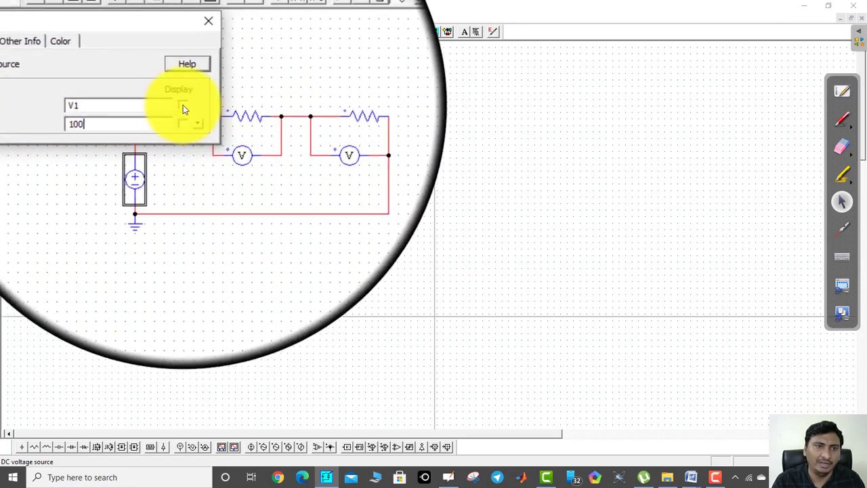
click(183, 101)
click(183, 119)
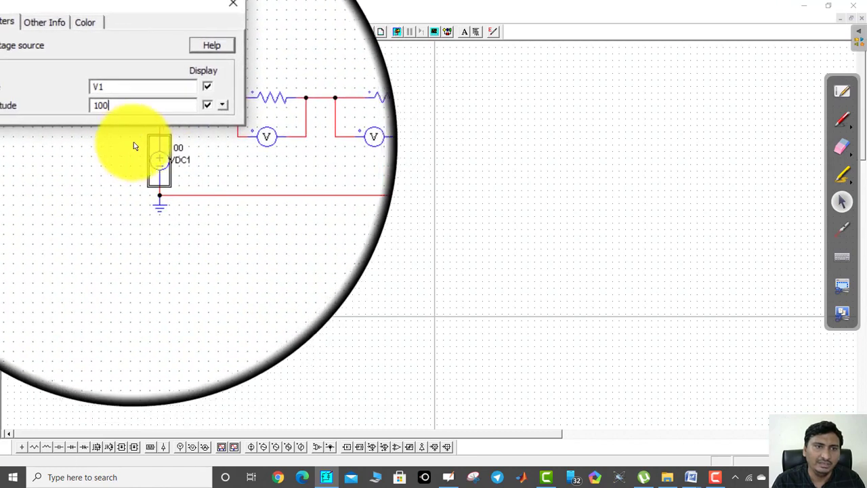
Set the first resistor R1's resistance to 10 and display its name and resistance on the schematic
click(210, 34)
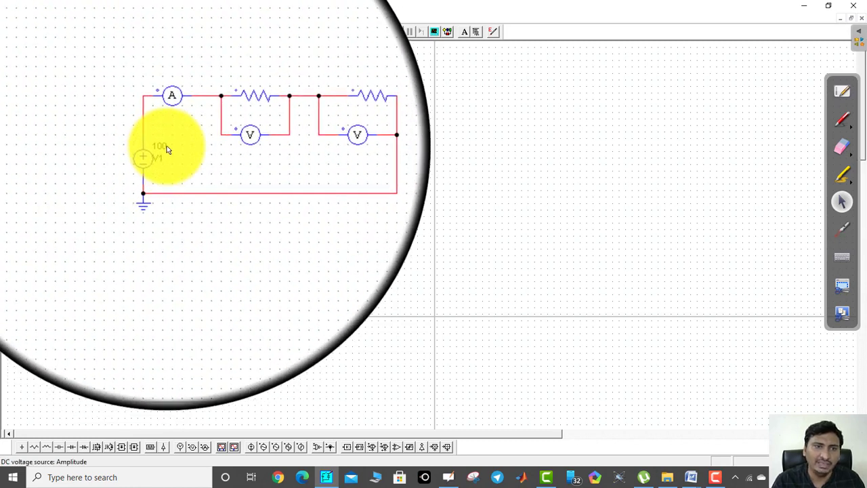
double_click(223, 111)
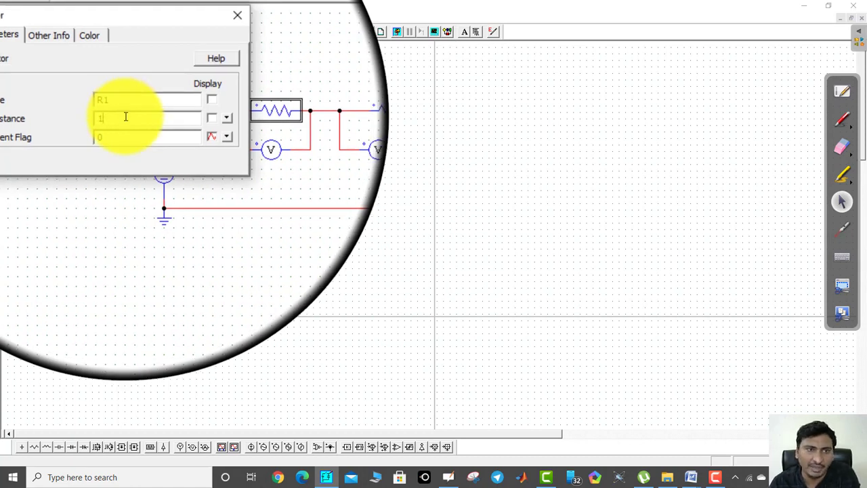
text(0)
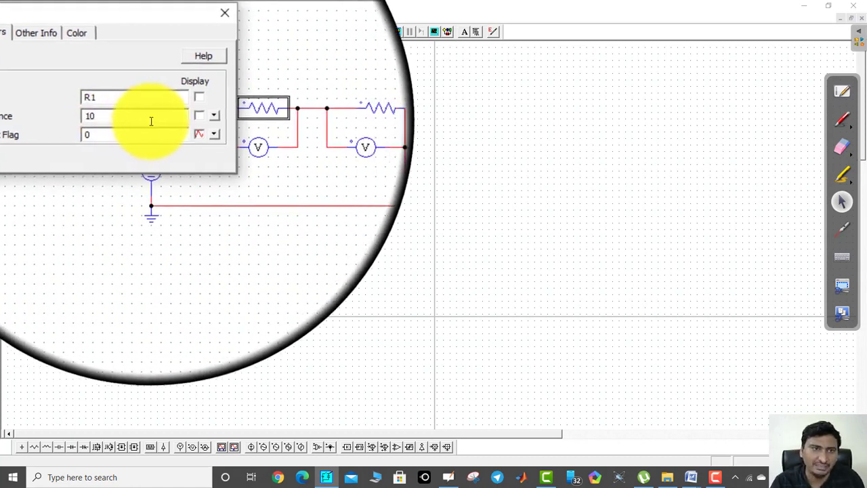
click(183, 122)
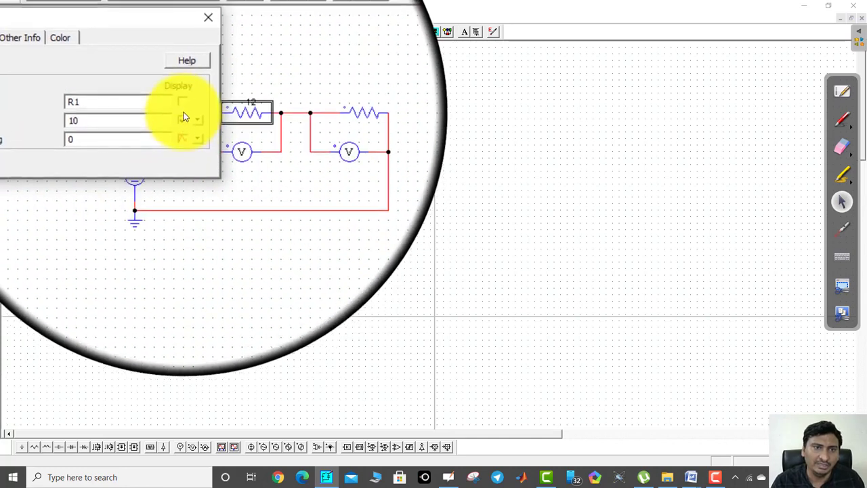
click(182, 106)
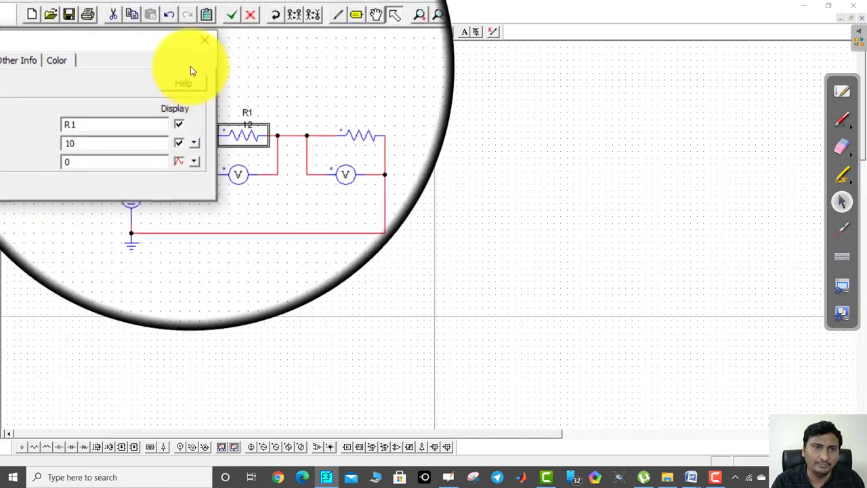
click(198, 50)
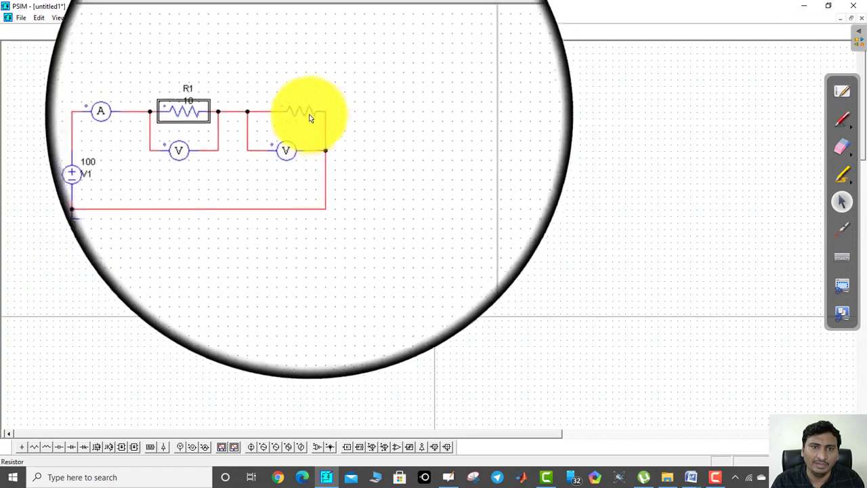
Set the second resistor R2's resistance to 10 and display its name and resistance on the schematic
double_click(306, 112)
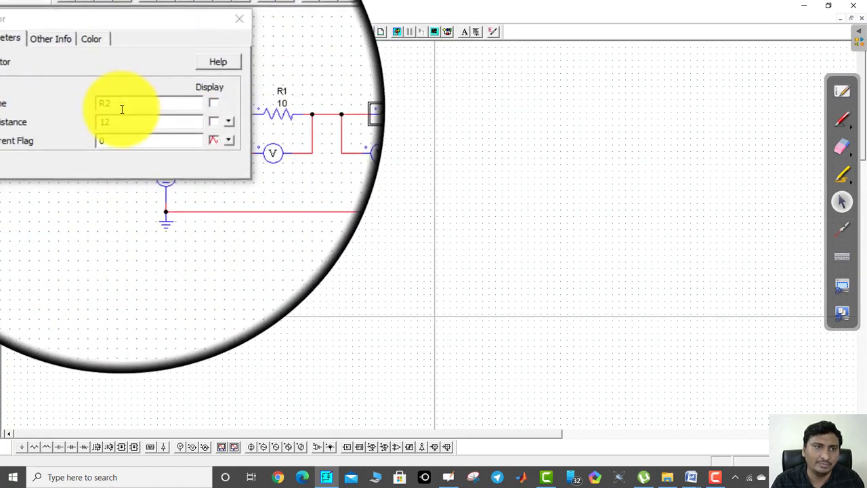
click(124, 119)
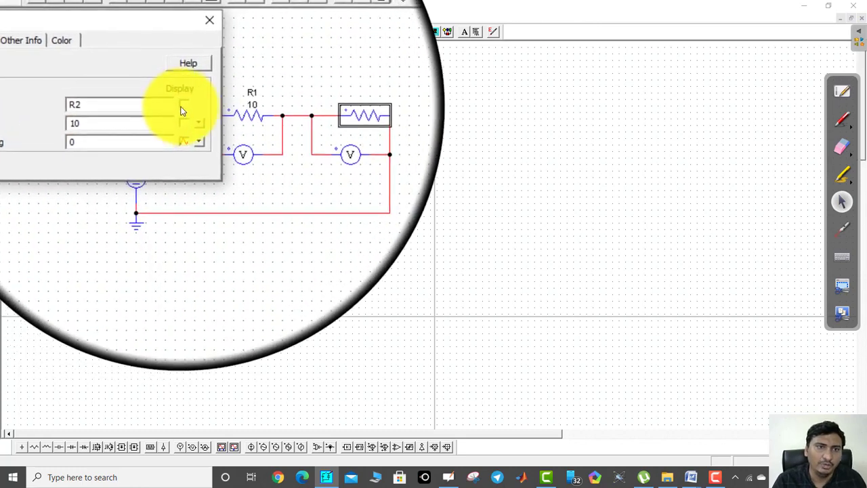
click(182, 105)
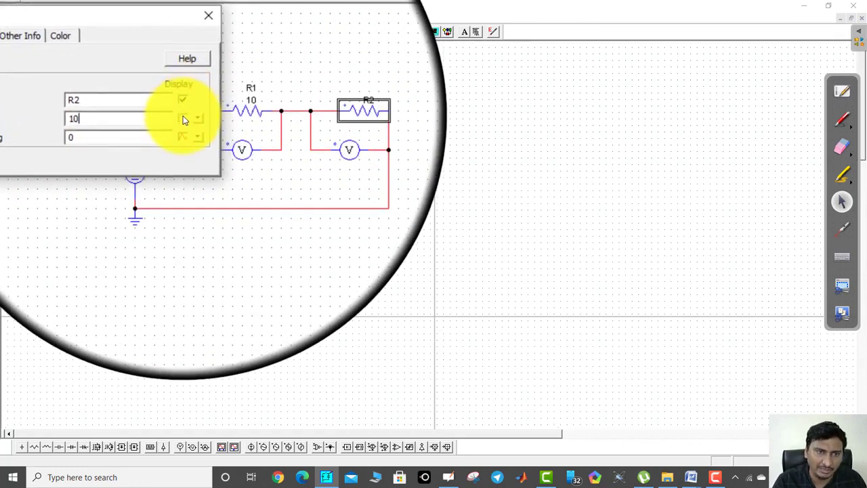
click(183, 120)
click(201, 46)
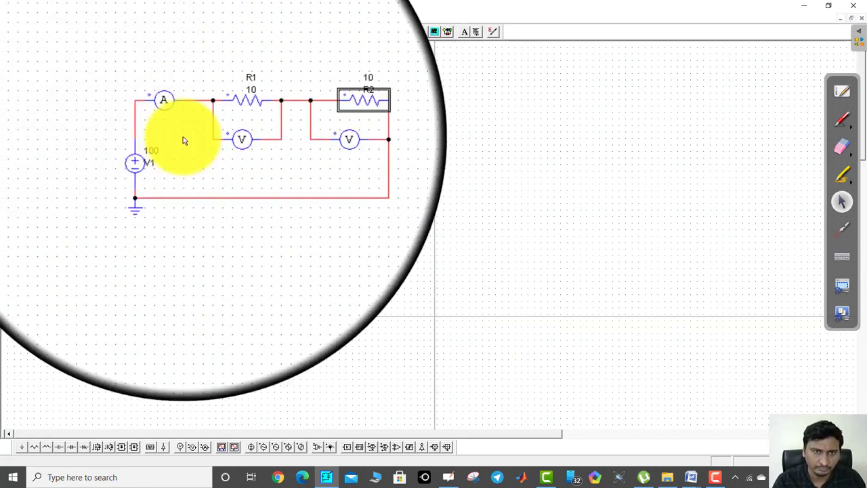
click(224, 215)
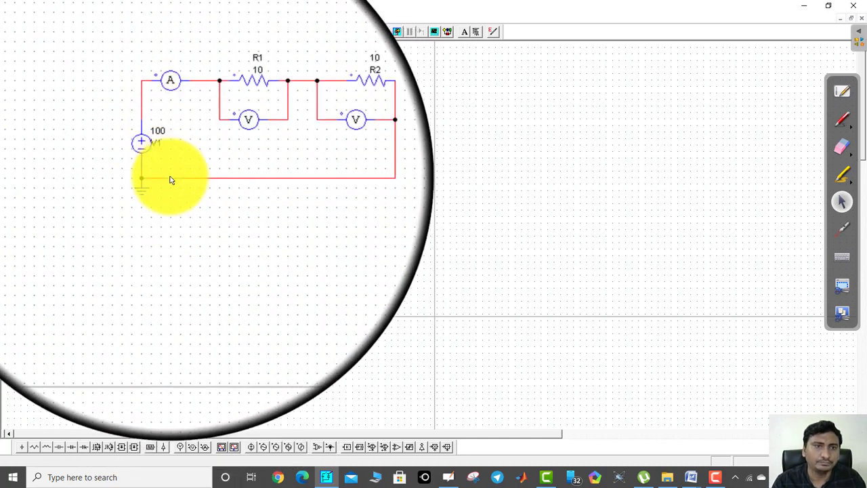
Display the current probe's name I1 on the schematic and show its value during simulation
double_click(170, 120)
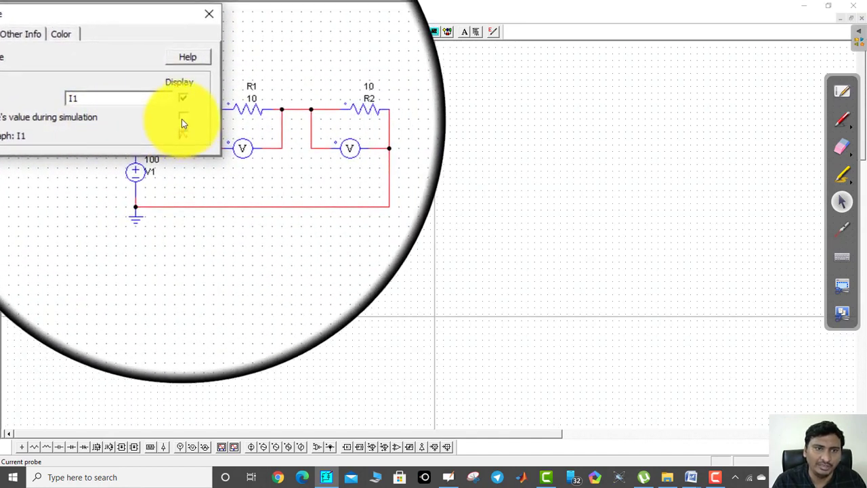
click(184, 117)
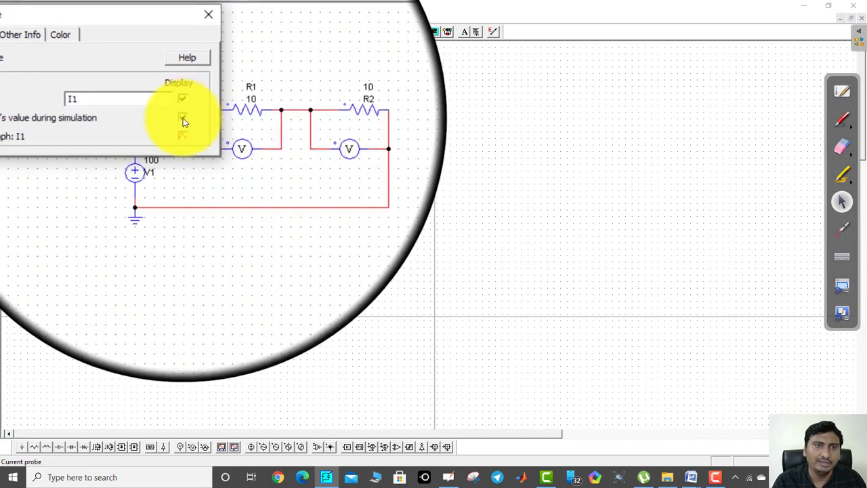
click(194, 53)
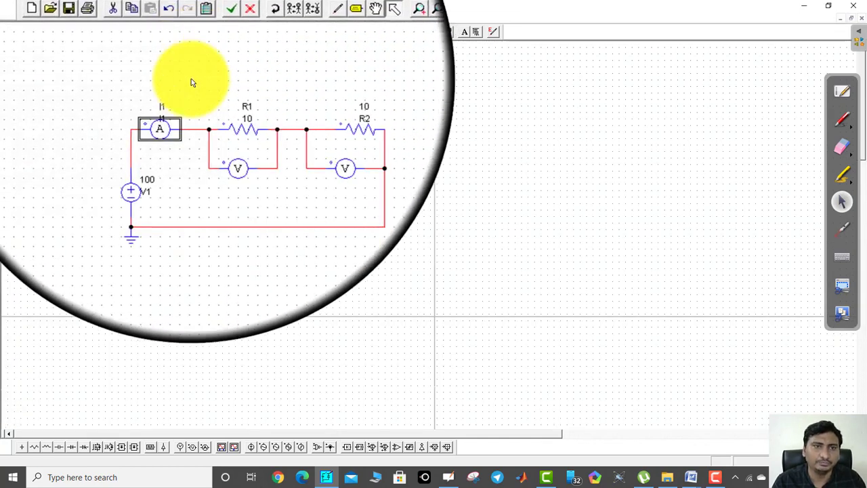
Name the voltage probe across R1 VR1, display its name and show its value during simulation
double_click(221, 139)
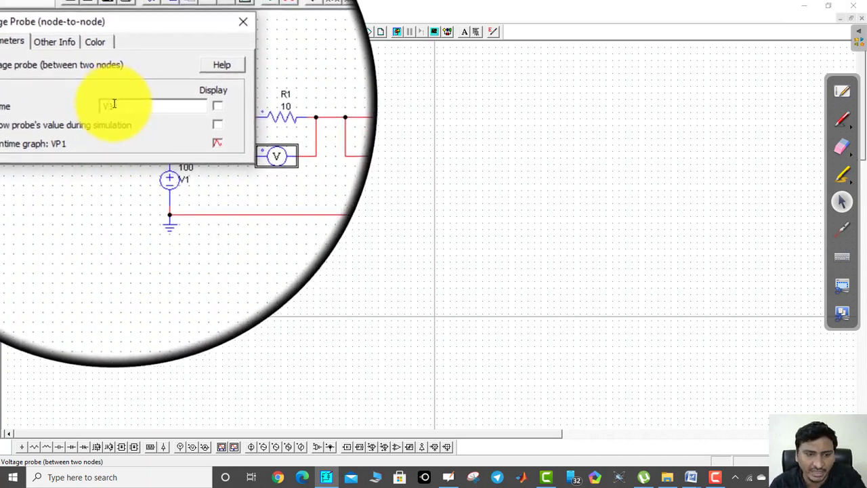
double_click(114, 105)
text(VR1)
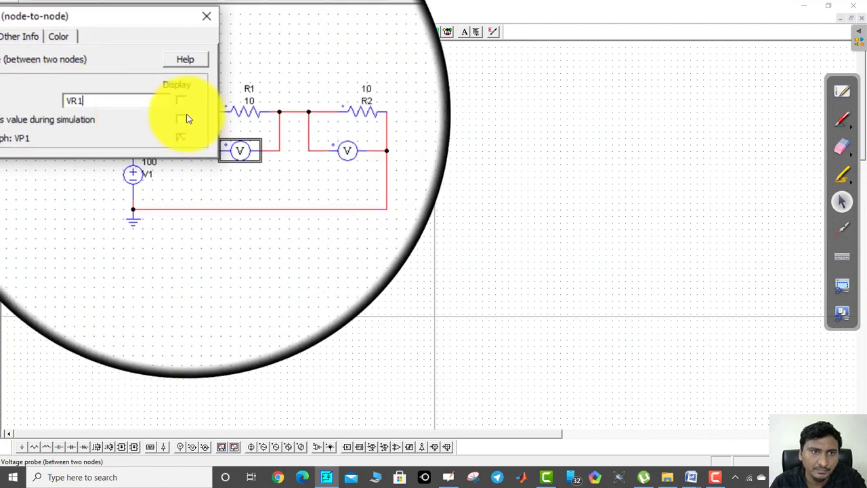
click(183, 107)
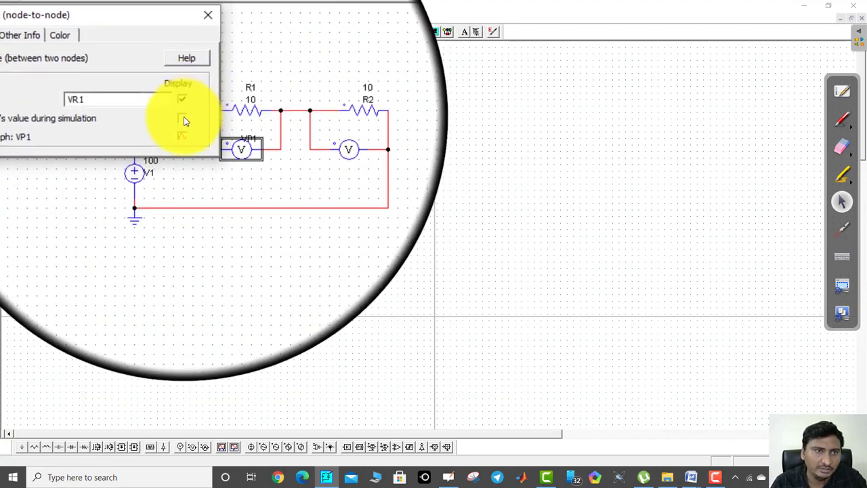
click(184, 120)
click(208, 14)
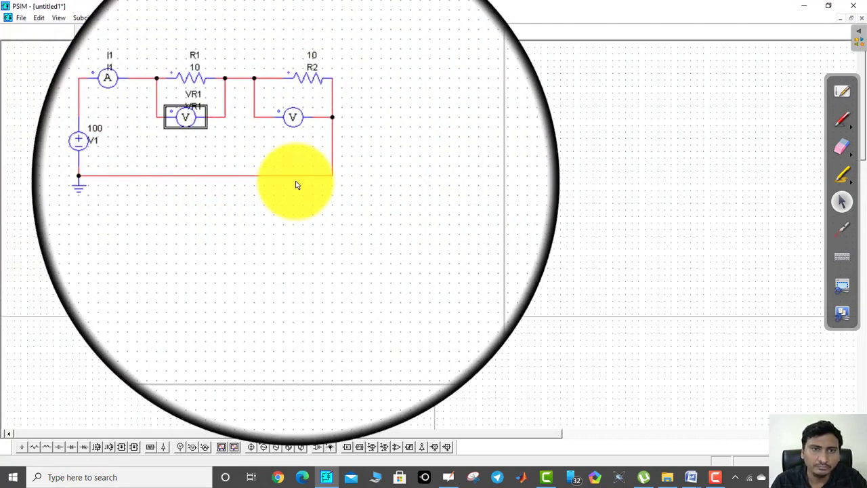
Rename the voltage probe across R2 to VR2, display its name and show its value during simulation
double_click(291, 143)
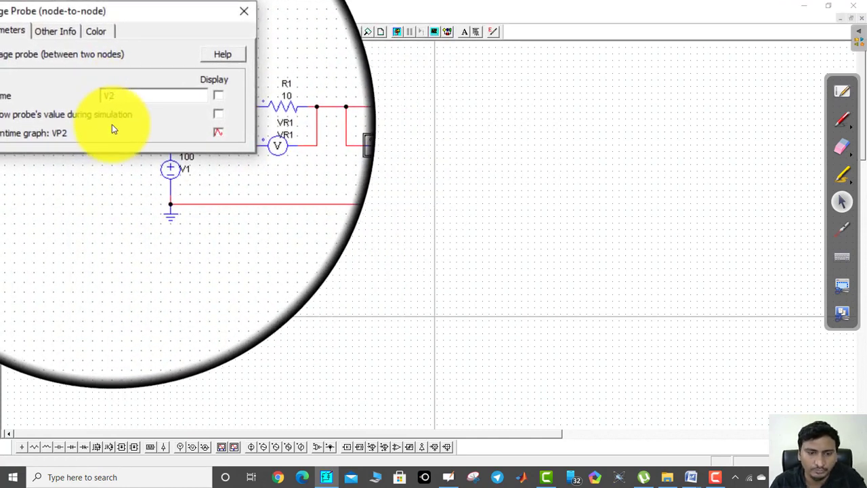
text(R)
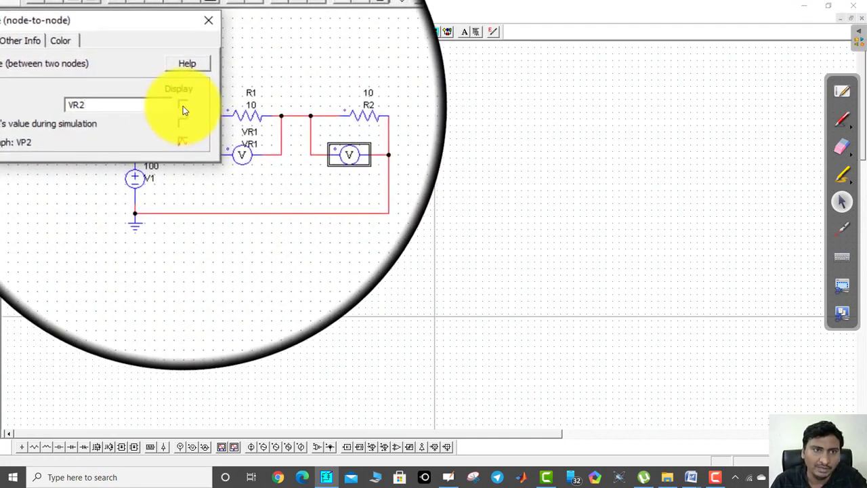
click(183, 106)
click(183, 117)
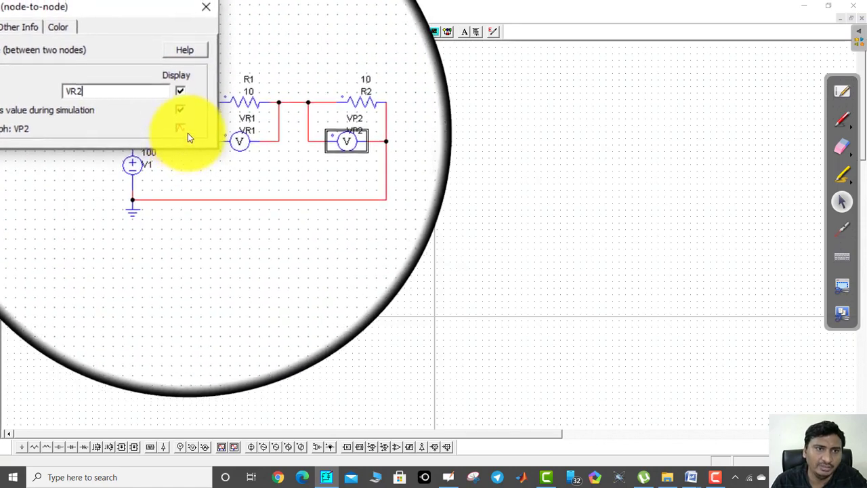
click(208, 14)
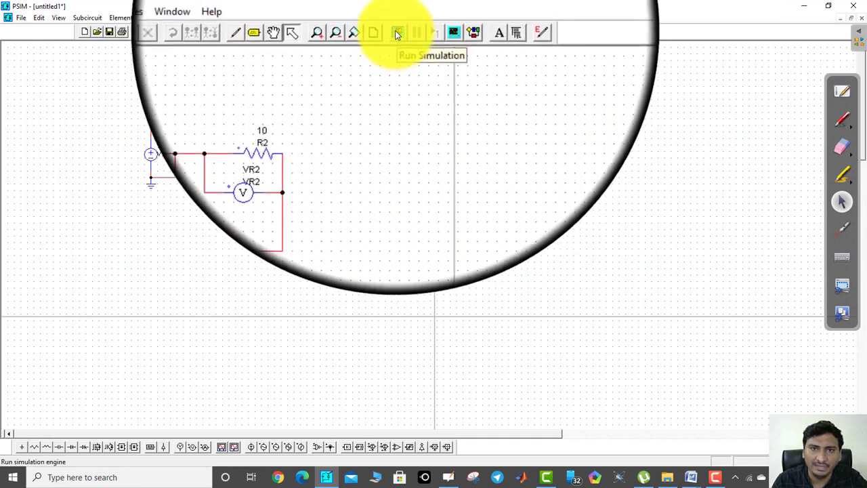
Run the circuit simulation and open its results in the Simview waveform viewer
click(397, 35)
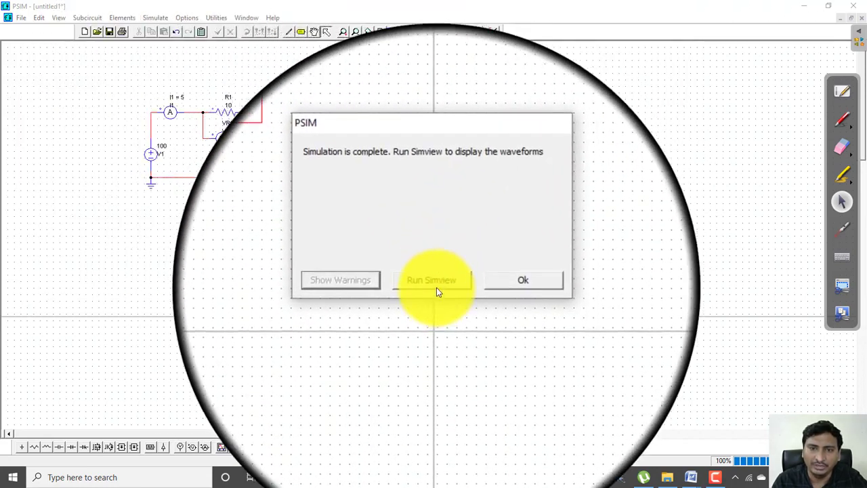
click(495, 284)
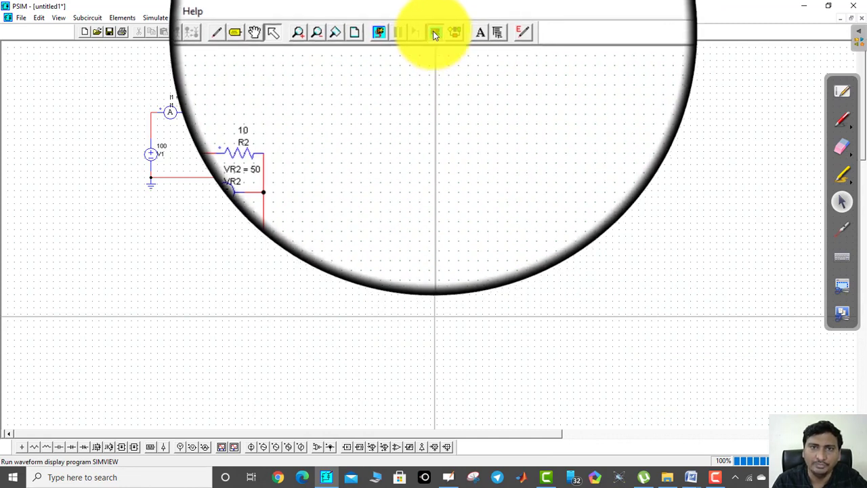
click(435, 35)
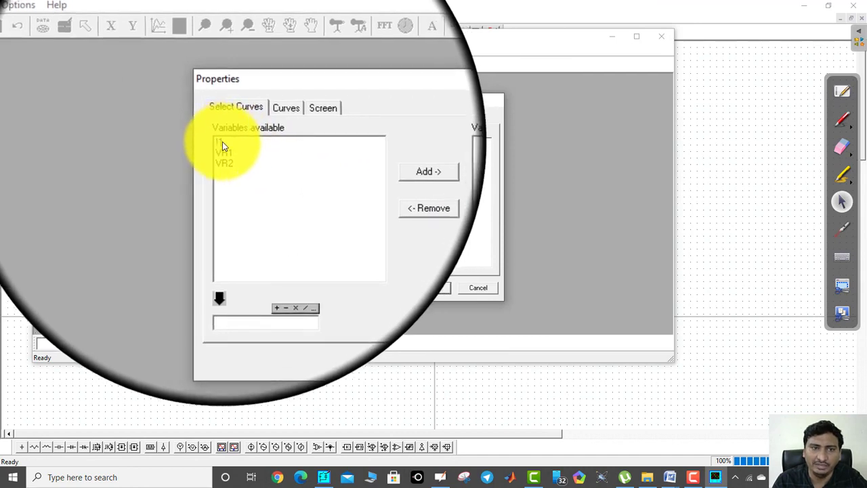
Plot the current I1 as the displayed curve in the waveform window
click(222, 145)
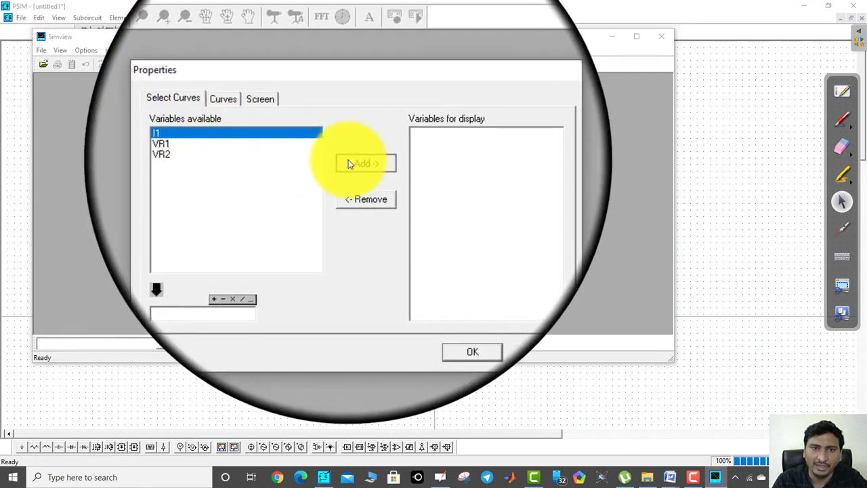
click(349, 164)
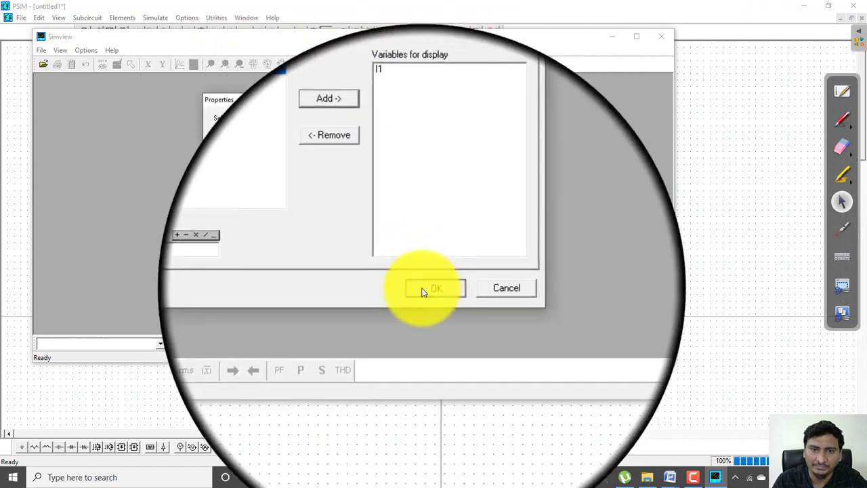
click(423, 289)
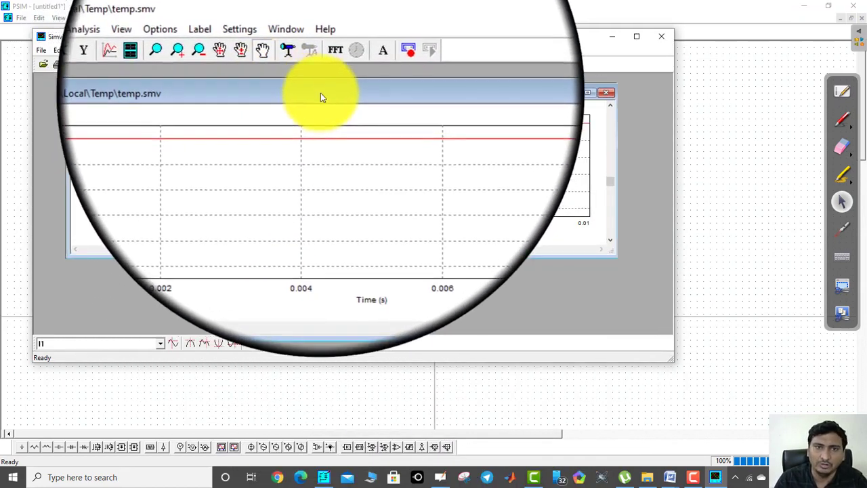
drag(320, 94, 335, 97)
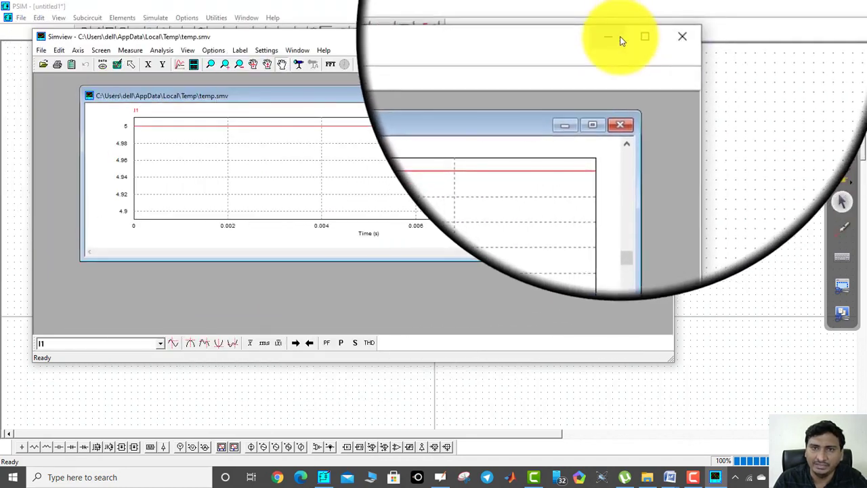
Check the probe values on the schematic, and add a second plot screen in Simview showing VR1
click(613, 36)
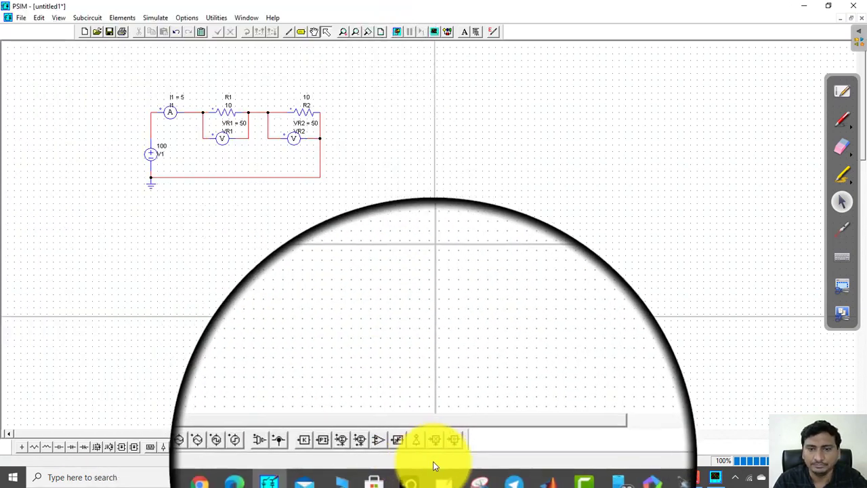
click(717, 474)
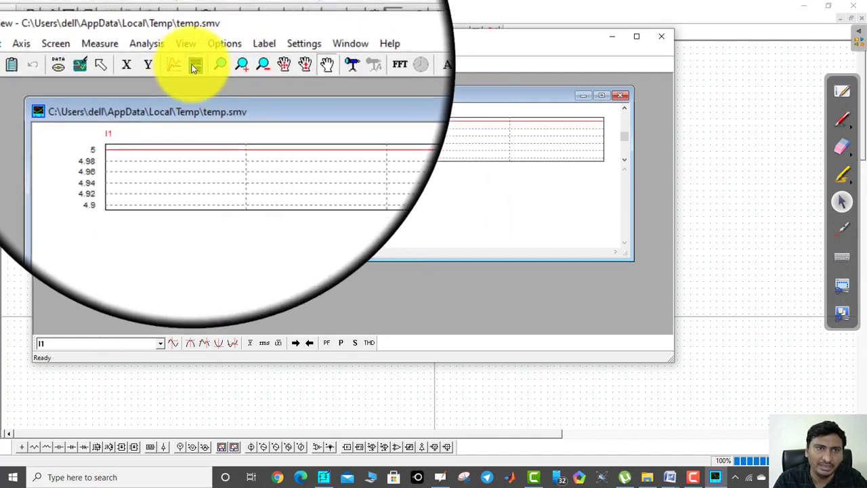
click(194, 68)
click(223, 150)
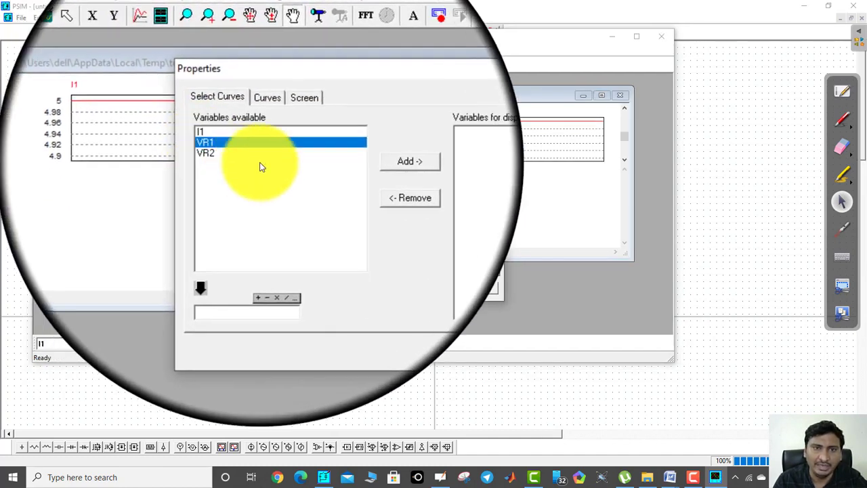
click(358, 164)
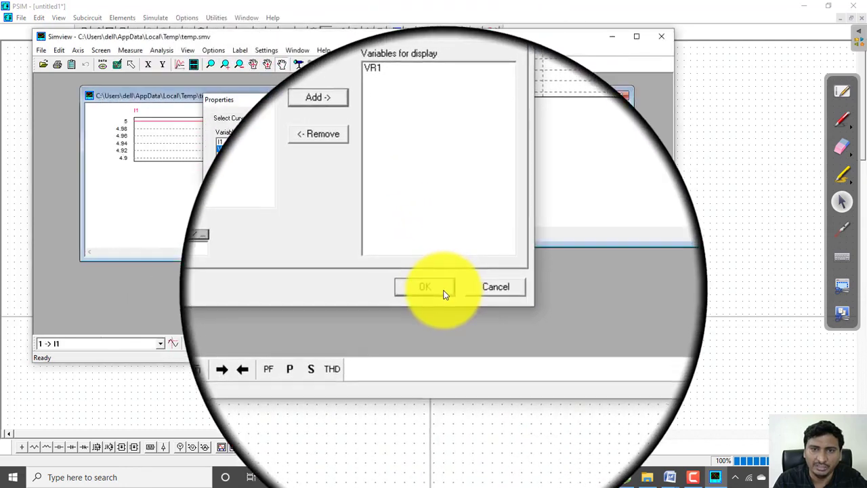
click(444, 294)
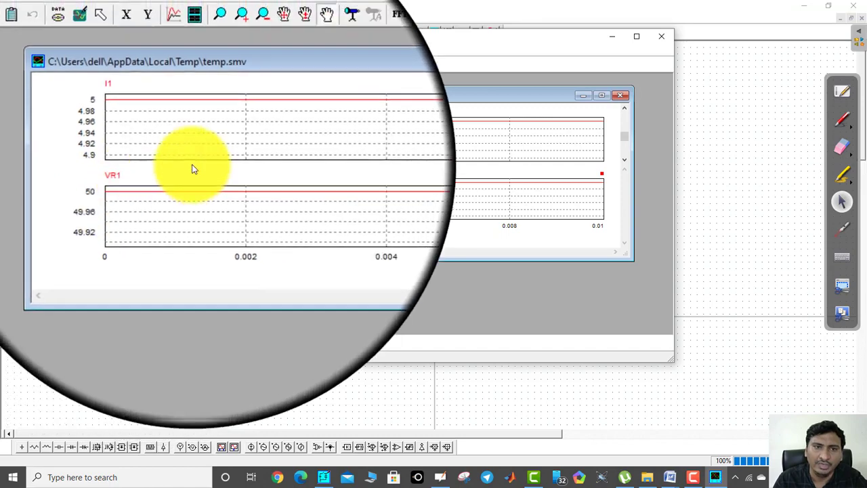
Add a third plot screen showing VR2 and enlarge the waveform window's height within Simview
click(194, 67)
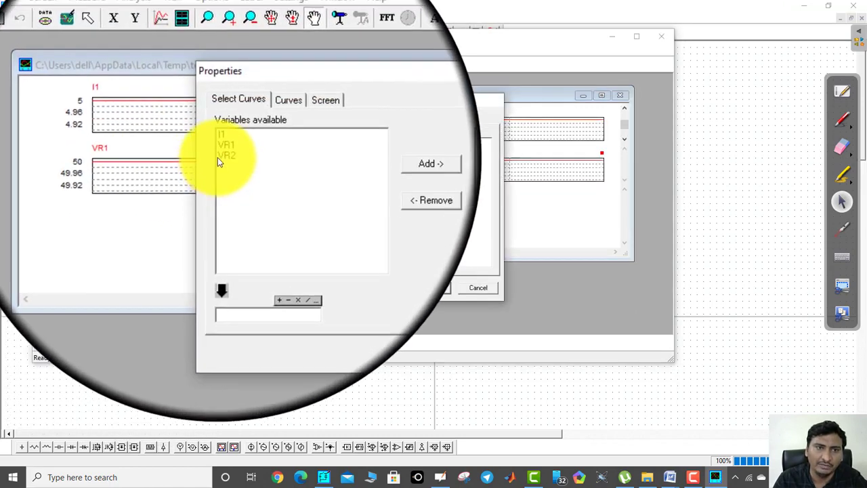
click(223, 157)
click(367, 162)
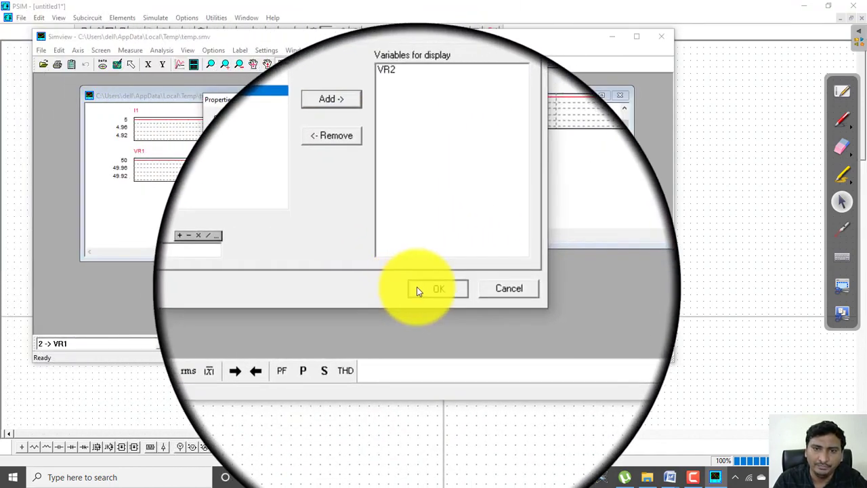
click(416, 288)
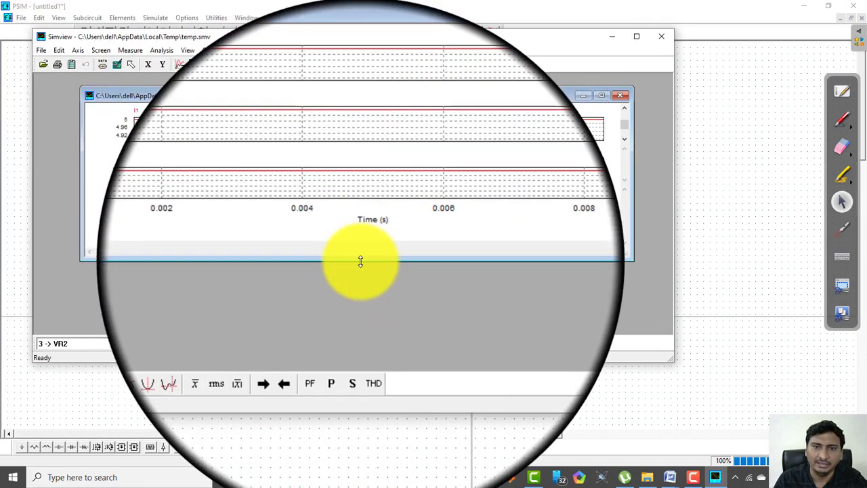
drag(362, 261, 360, 332)
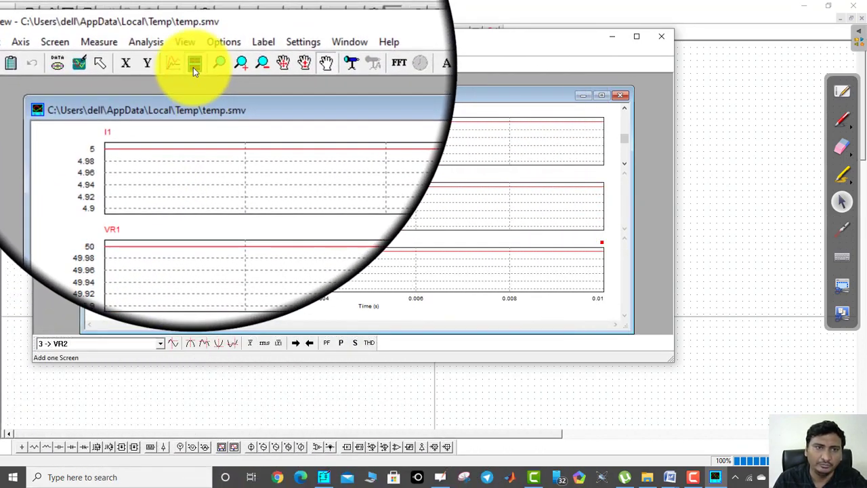
Add a fourth plot screen showing I1, VR1 and VR2 together, and maximize the waveform view and the Simview window
click(194, 65)
click(222, 140)
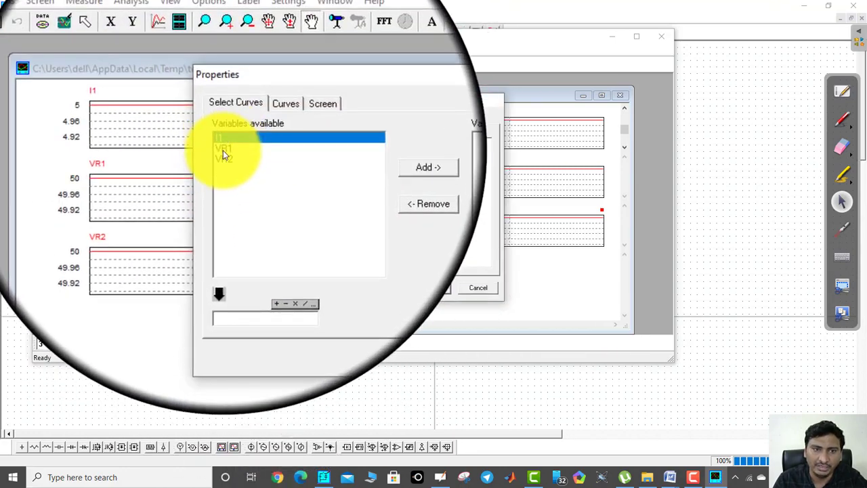
click(223, 151)
shift+click(257, 155)
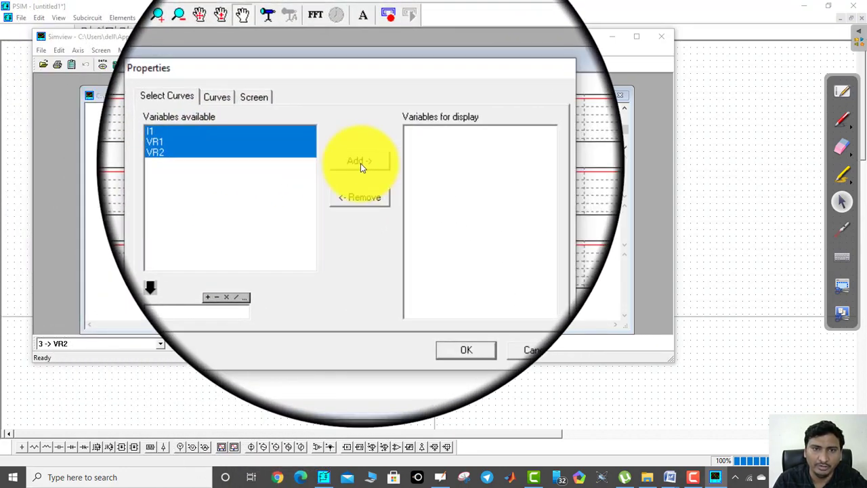
click(361, 163)
click(429, 289)
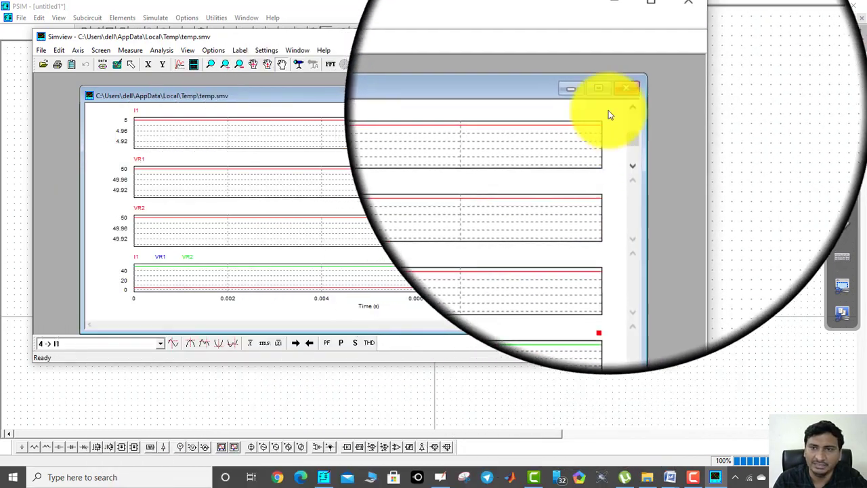
click(611, 97)
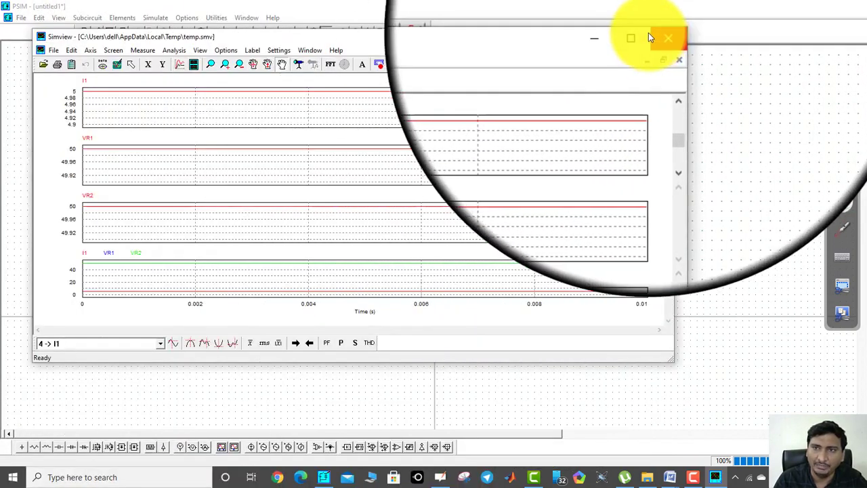
click(636, 36)
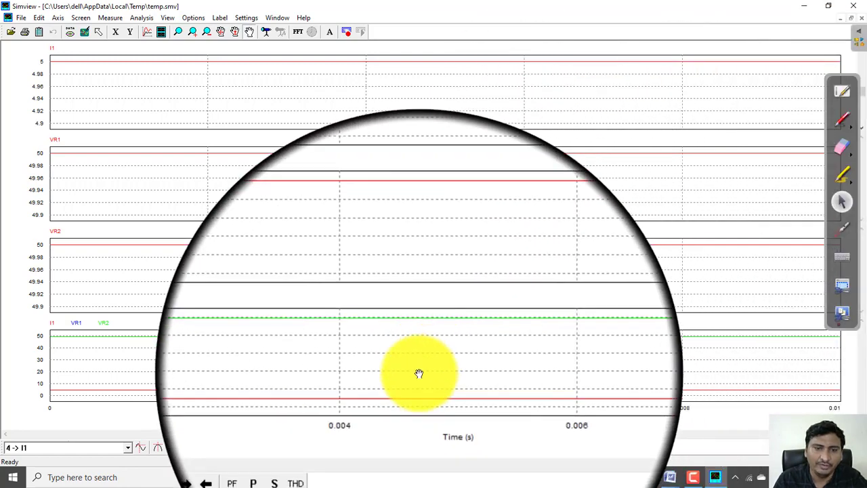
Minimize Simview, switch to Microsoft Word and create a new blank document
click(802, 7)
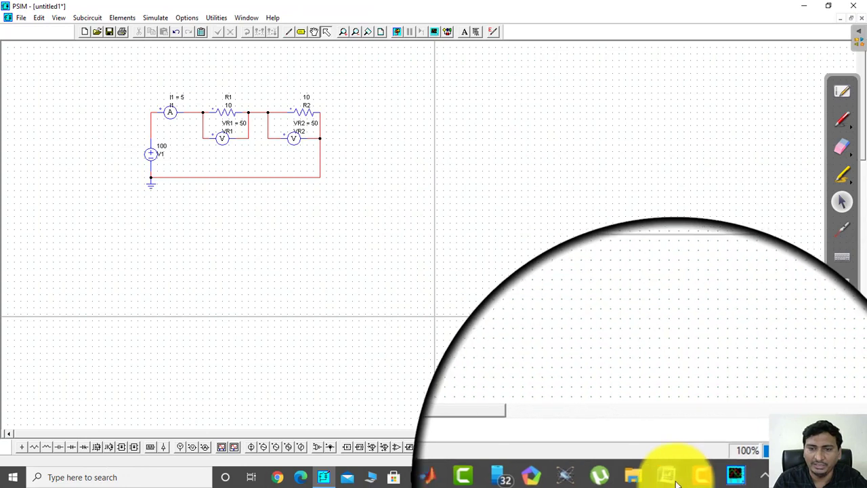
mouse_move(675, 483)
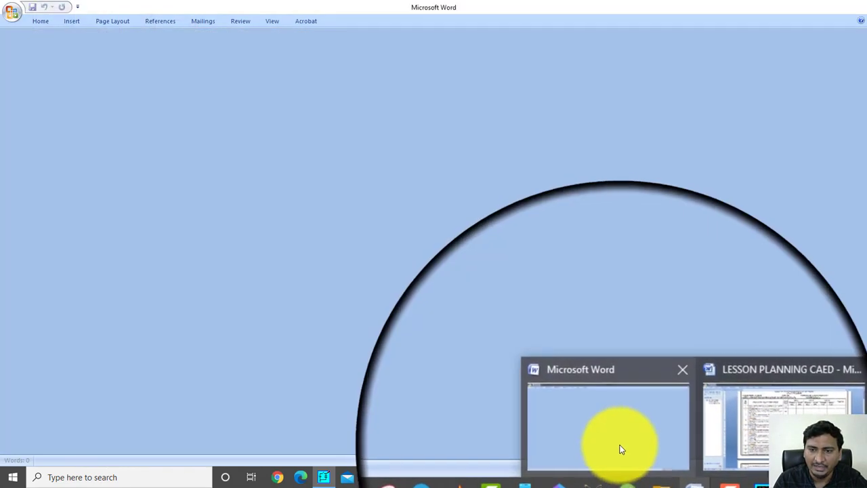
click(619, 450)
click(12, 16)
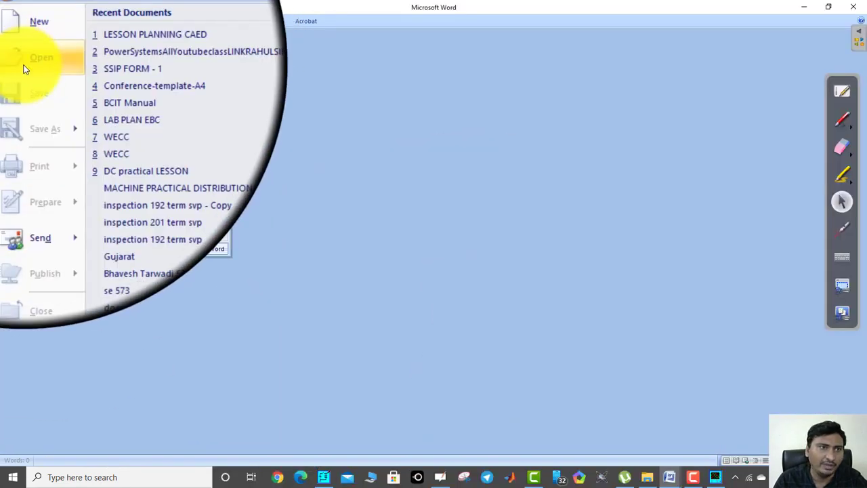
click(46, 37)
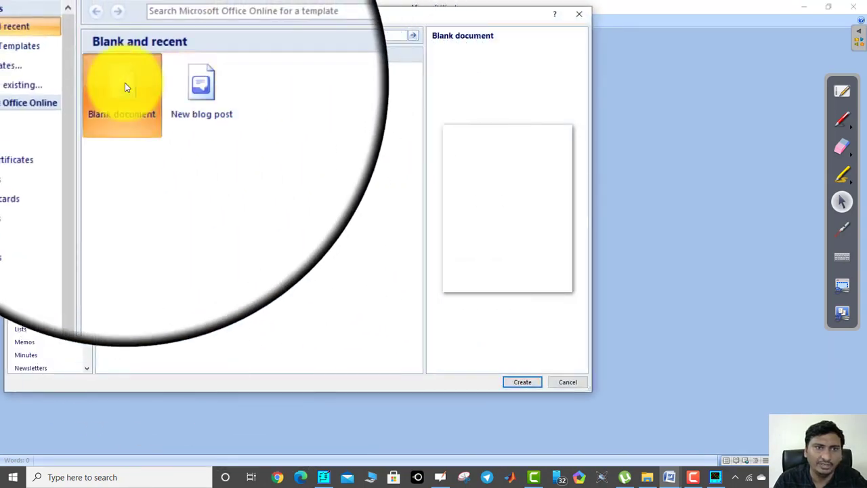
click(522, 381)
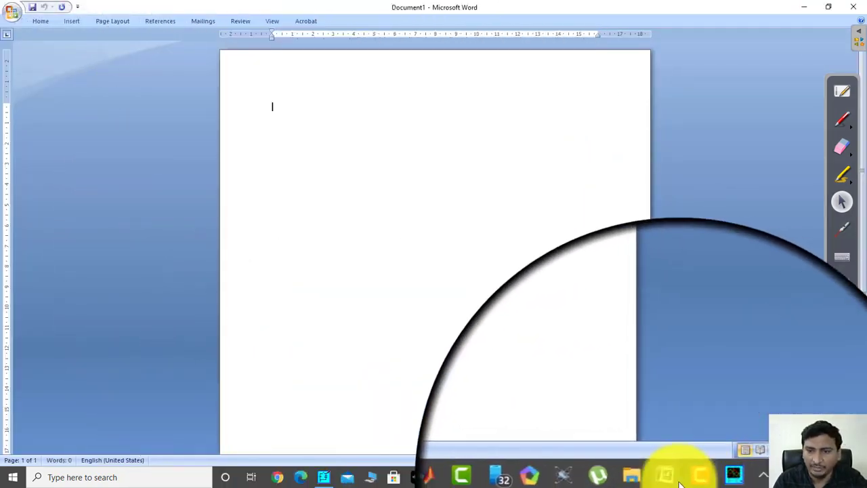
Copy the resistive circuit title of item 2 from the LESSON PLANNING CAED document into the new document and start a new line
mouse_move(668, 478)
click(722, 429)
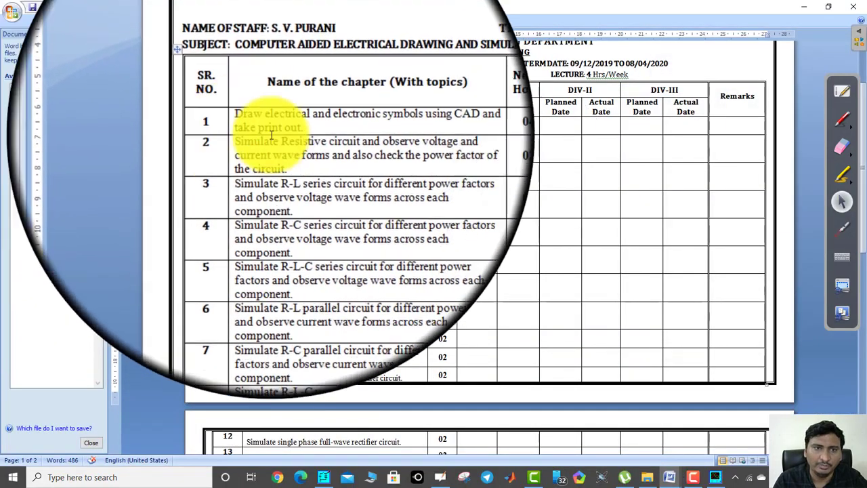
drag(300, 160, 250, 139)
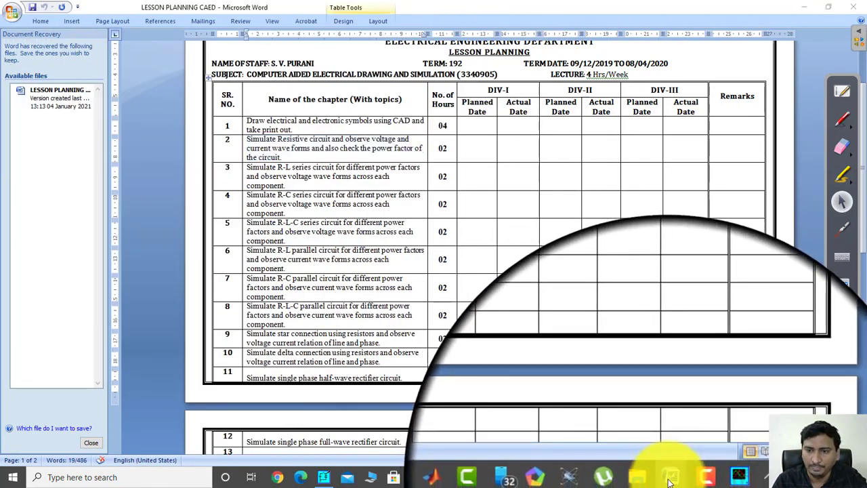
mouse_move(670, 477)
click(634, 425)
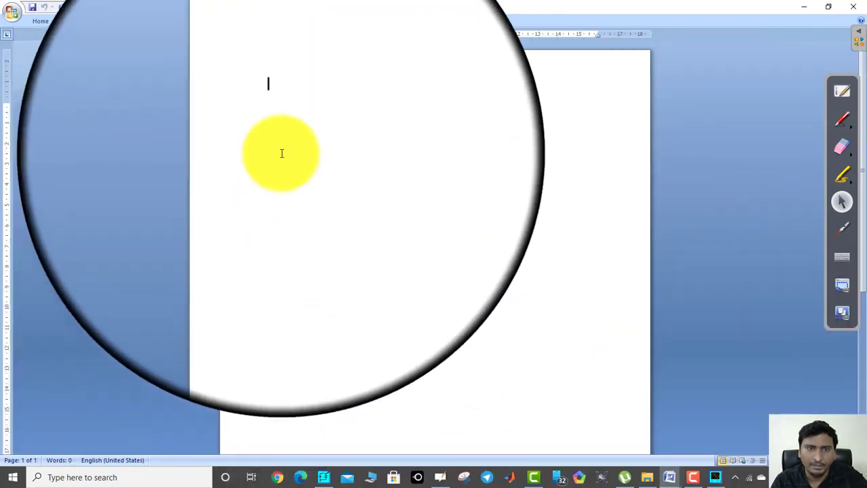
text(Simulate Resistive circuit and observe voltage and current wave forms and also check the power factor of the circuit.)
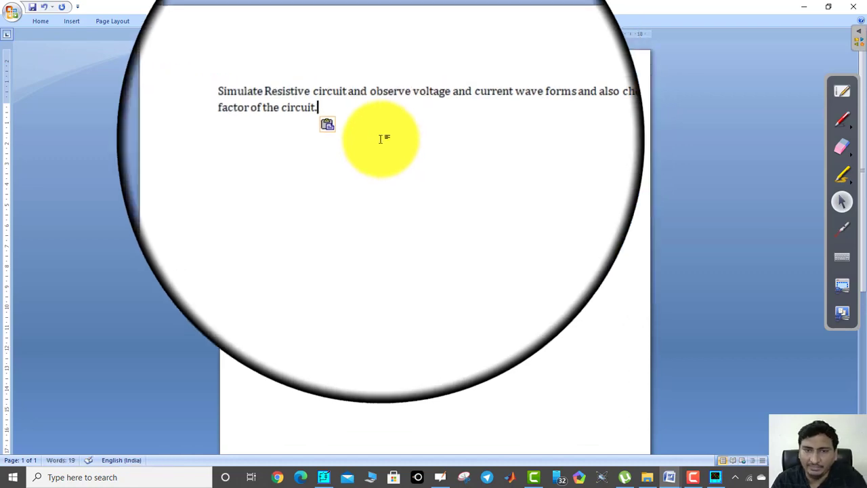
key(Return)
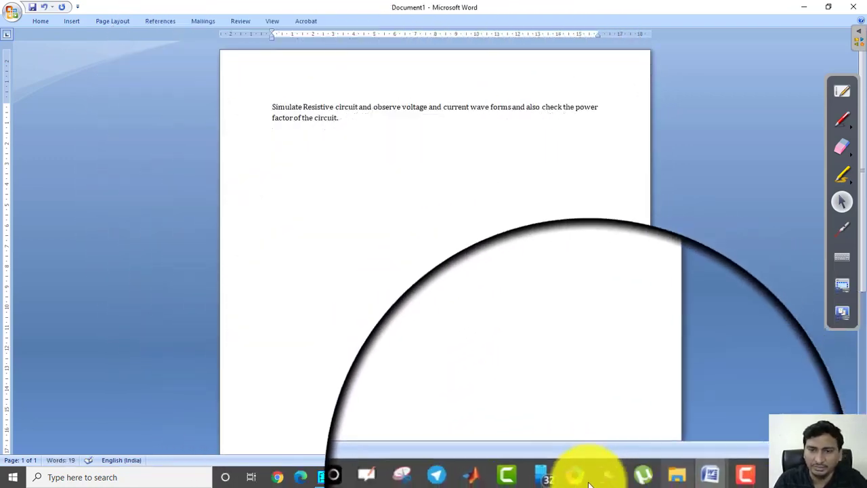
Switch to PSIM, select the whole circuit schematic and copy it to the clipboard as a color bitmap
click(713, 477)
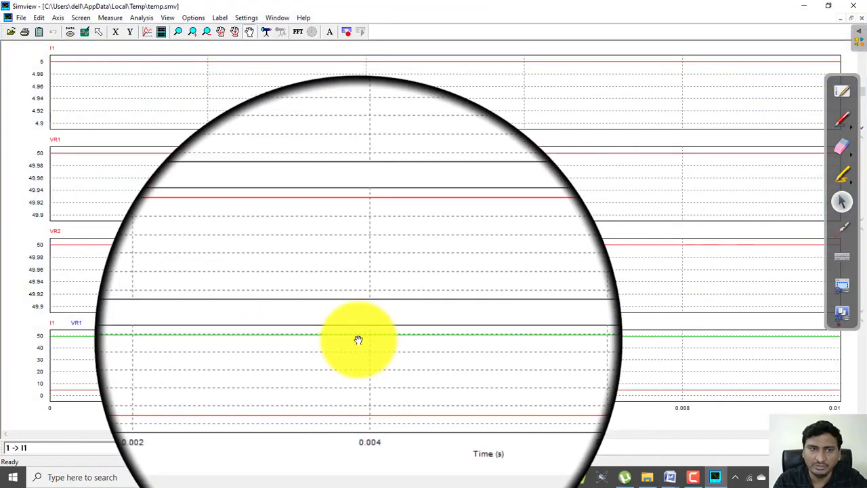
click(813, 5)
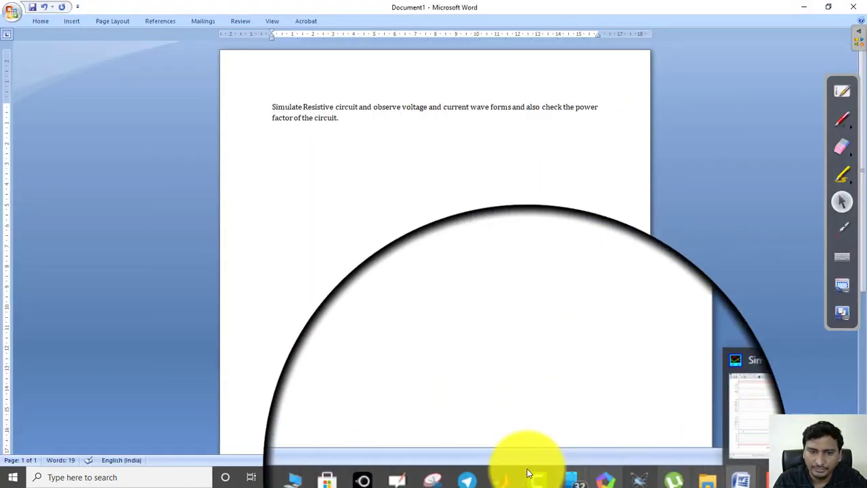
click(324, 477)
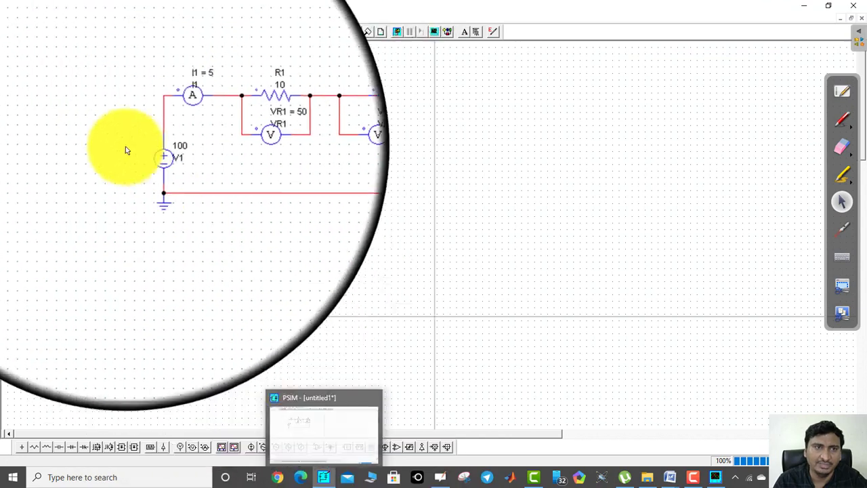
drag(288, 189, 355, 231)
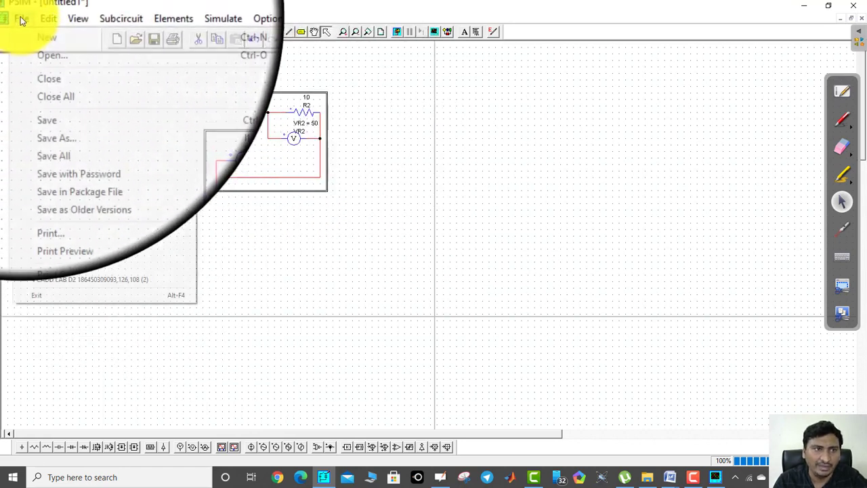
mouse_move(36, 19)
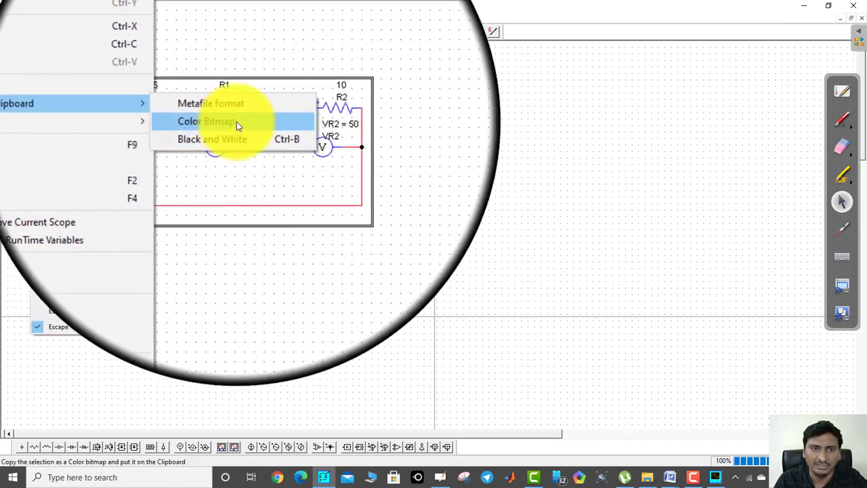
click(237, 121)
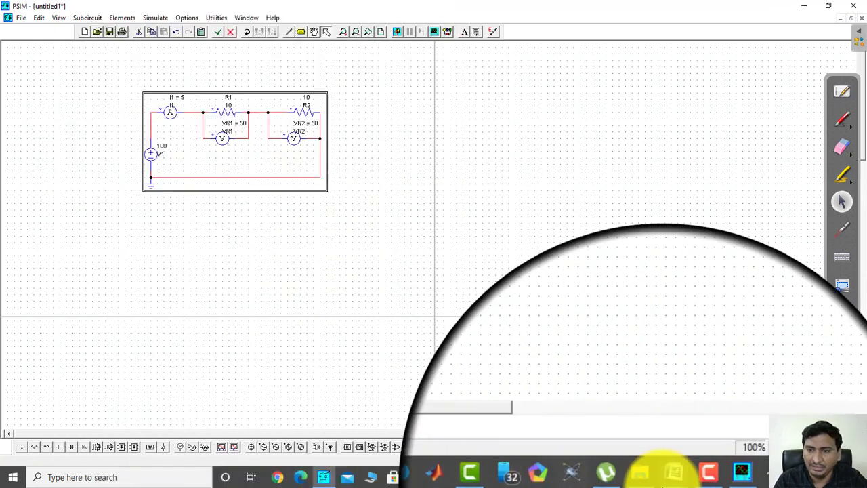
Switch to the new Word document and insert the copied circuit picture below the title
click(648, 477)
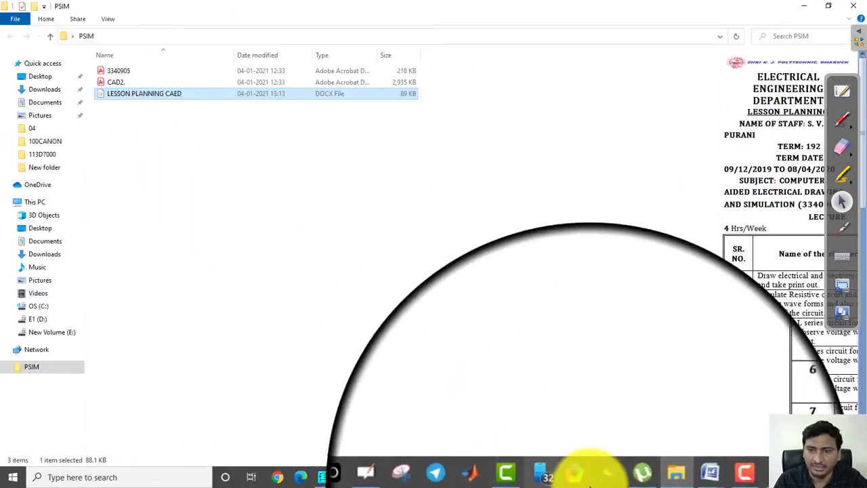
mouse_move(670, 477)
click(638, 421)
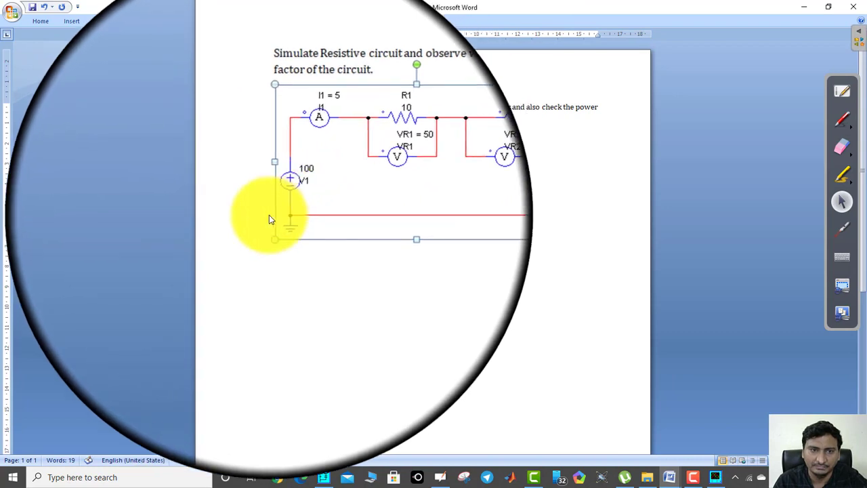
click(260, 221)
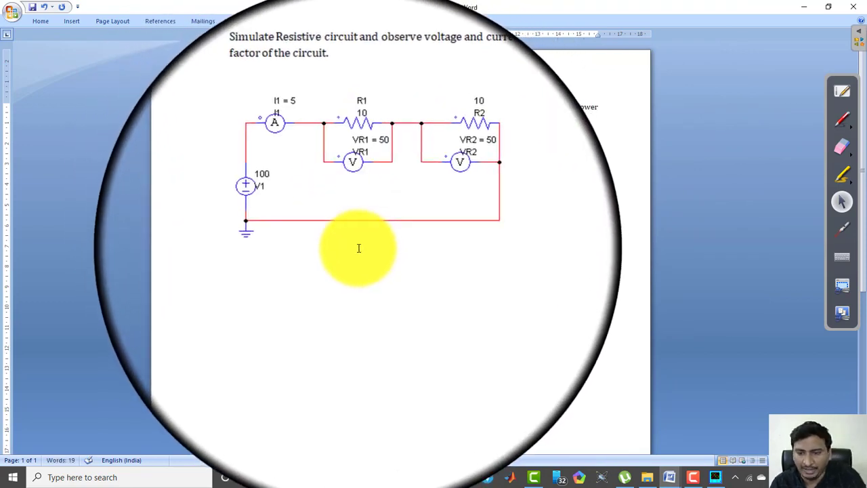
click(322, 288)
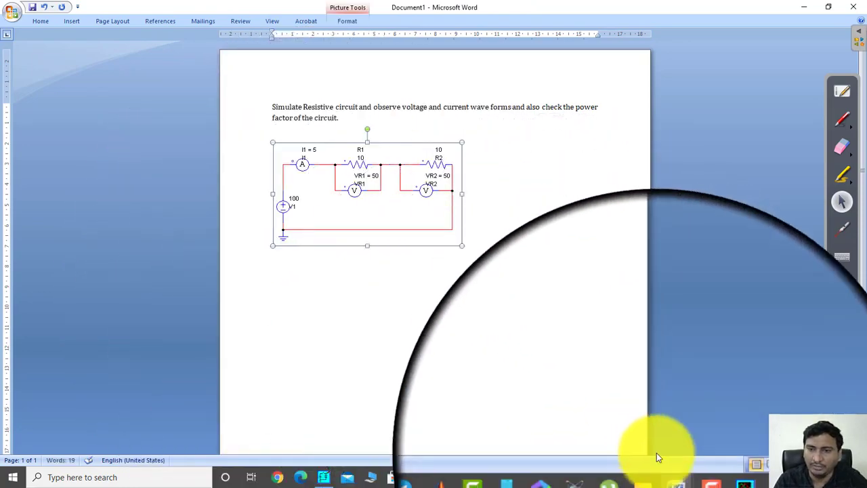
Switch to Simview and copy the four waveform screens to the clipboard
click(713, 479)
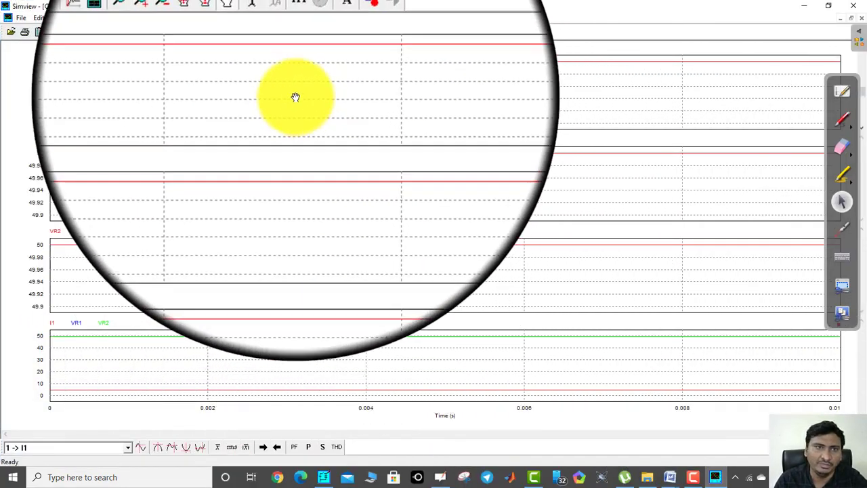
right_click(150, 82)
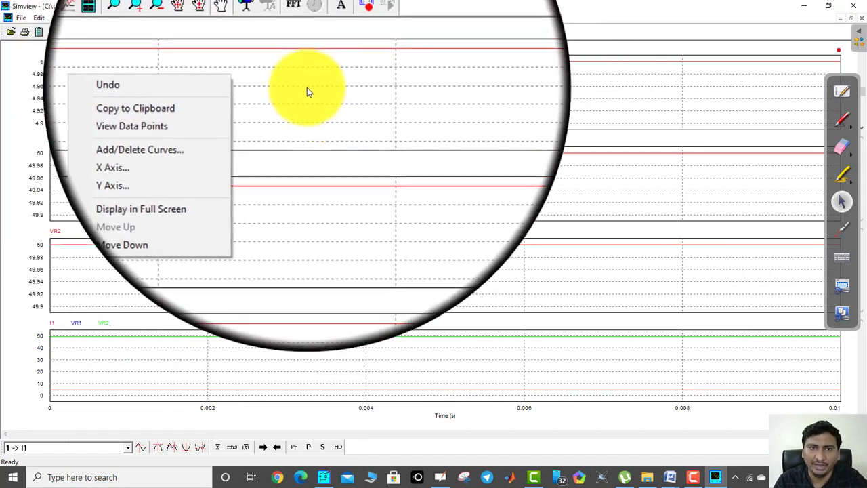
right_click(305, 85)
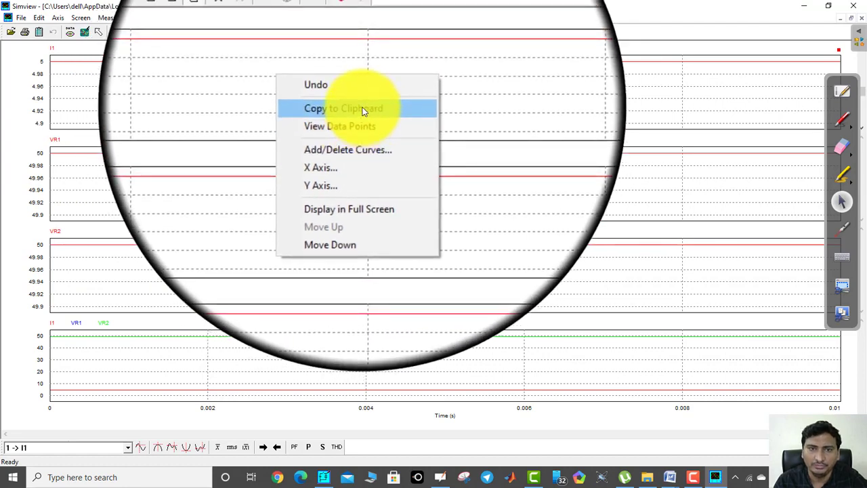
Switch back to the new Word document, paste the waveform image below the circuit and select it
click(660, 476)
click(628, 437)
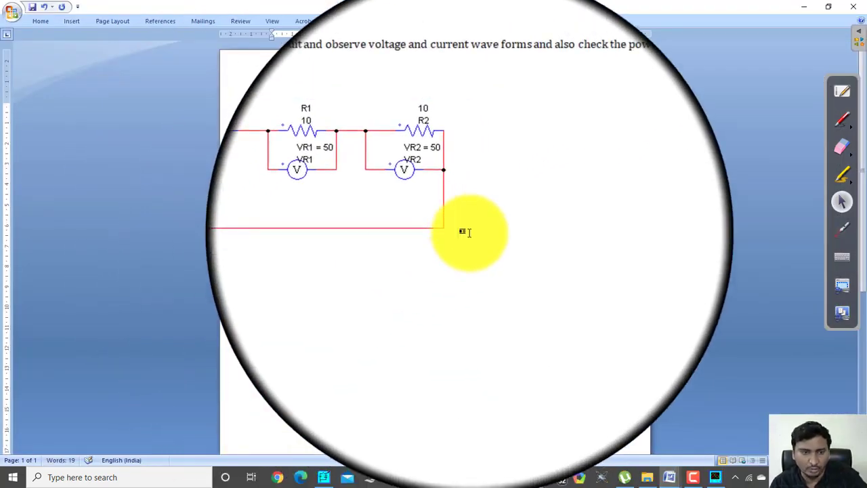
key(ctrl+v)
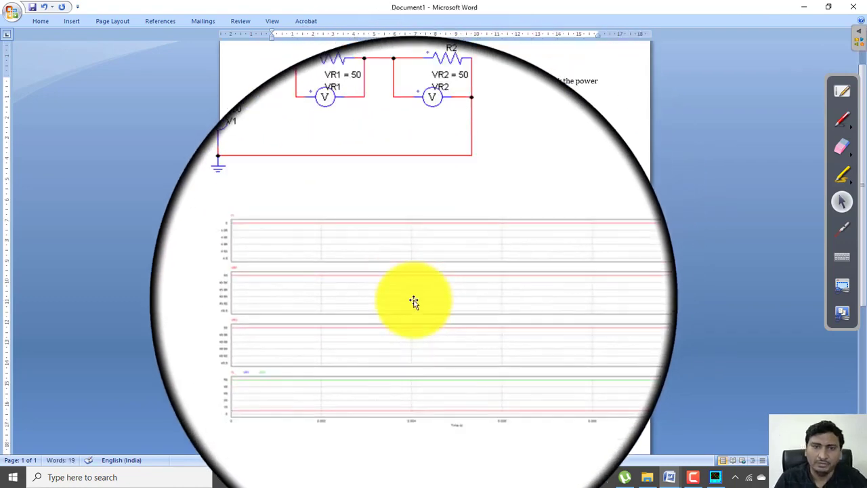
click(417, 303)
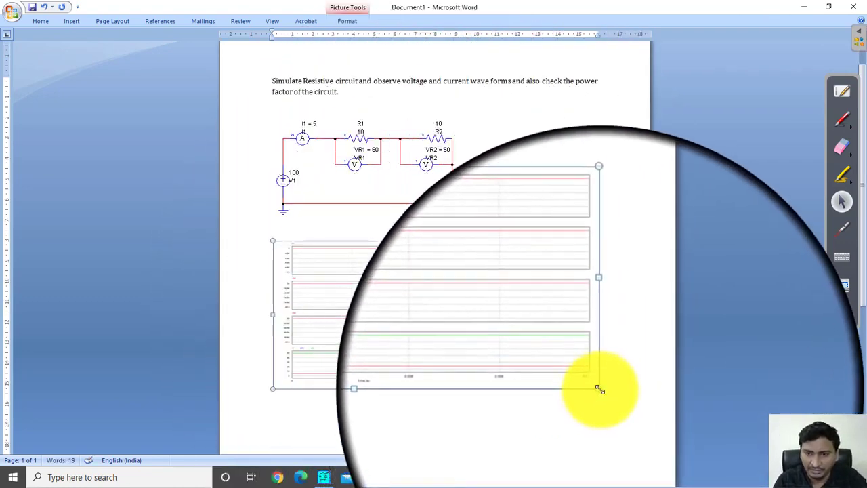
Enlarge the pasted waveform picture in the Word document
drag(600, 389, 602, 418)
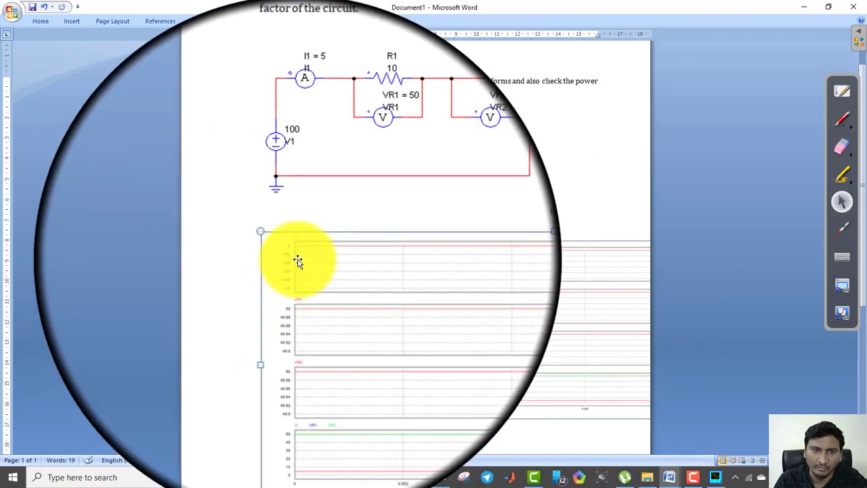
click(715, 477)
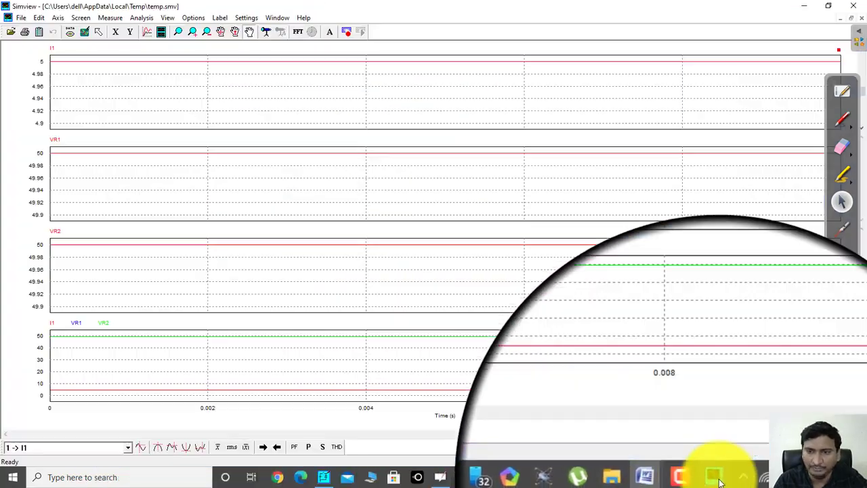
key(alt+Tab)
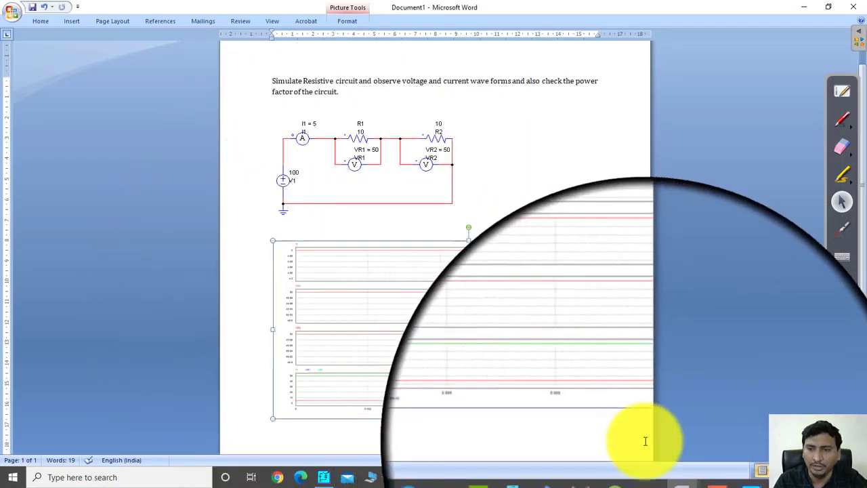
Switch to Simview and change the waveform screens' text font to Calibri Regular in a larger size
click(715, 477)
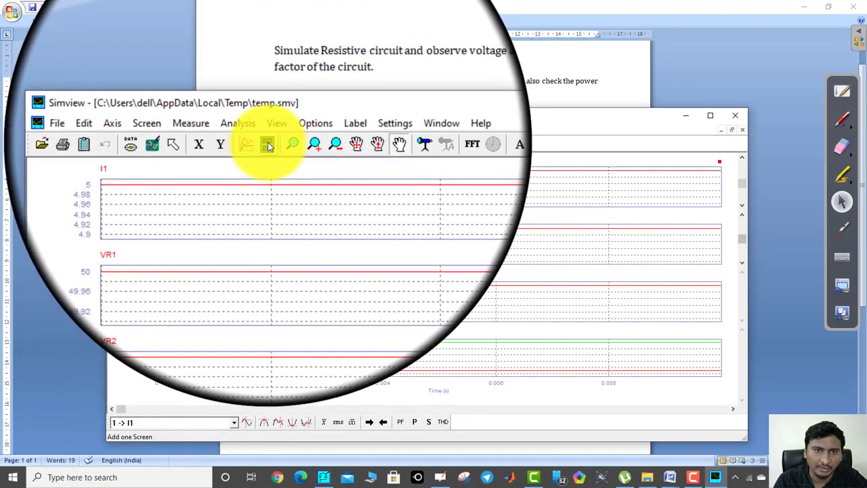
click(267, 143)
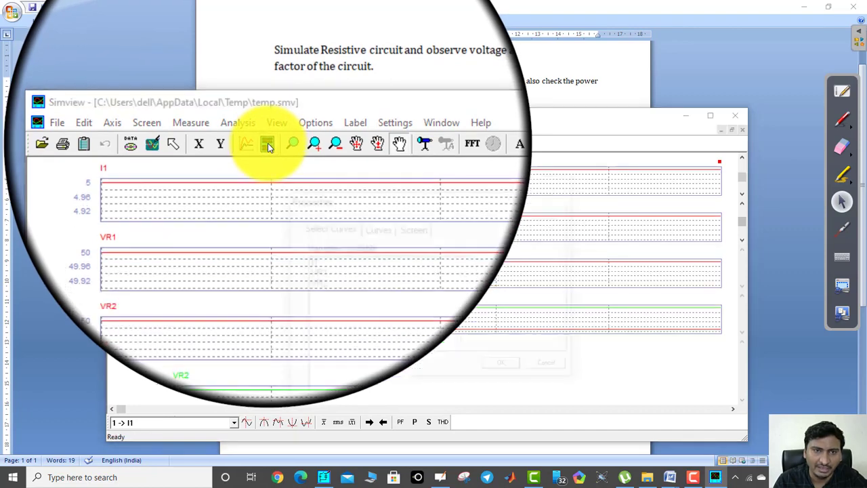
click(363, 199)
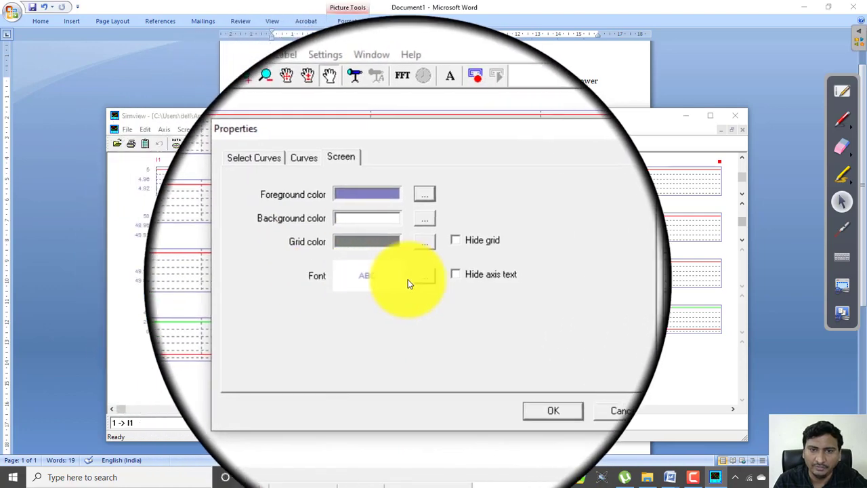
click(421, 278)
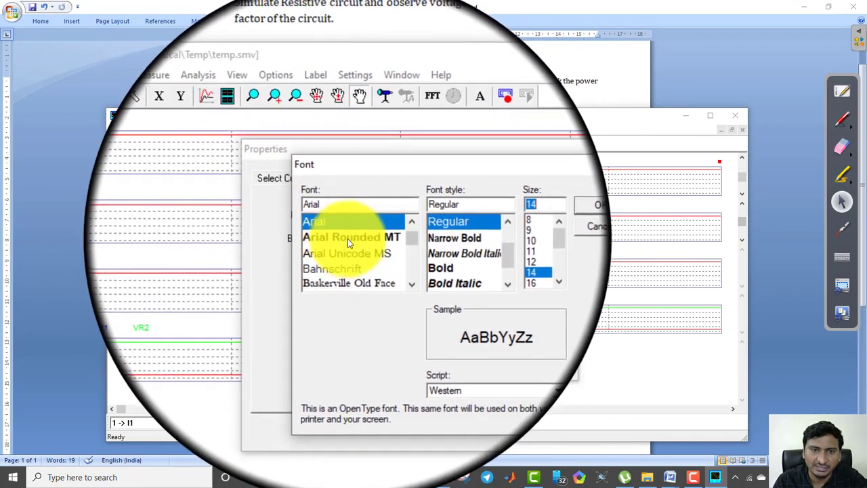
scroll(340, 252, down, 1)
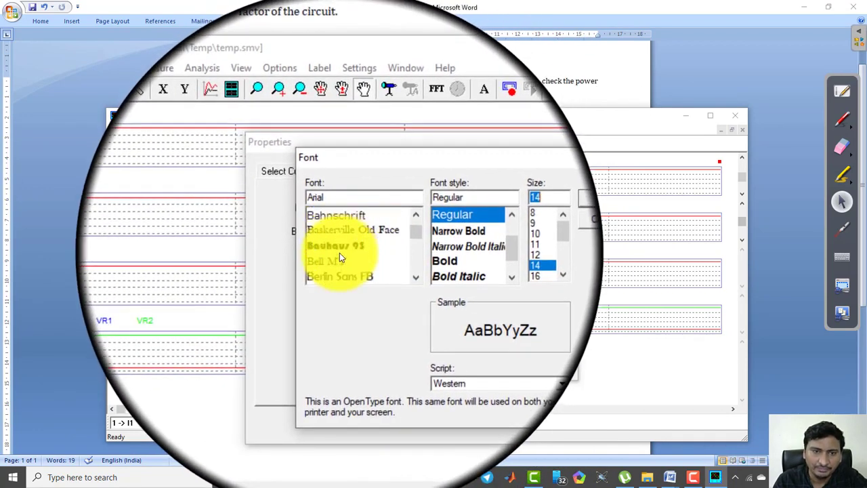
scroll(340, 253, down, 6)
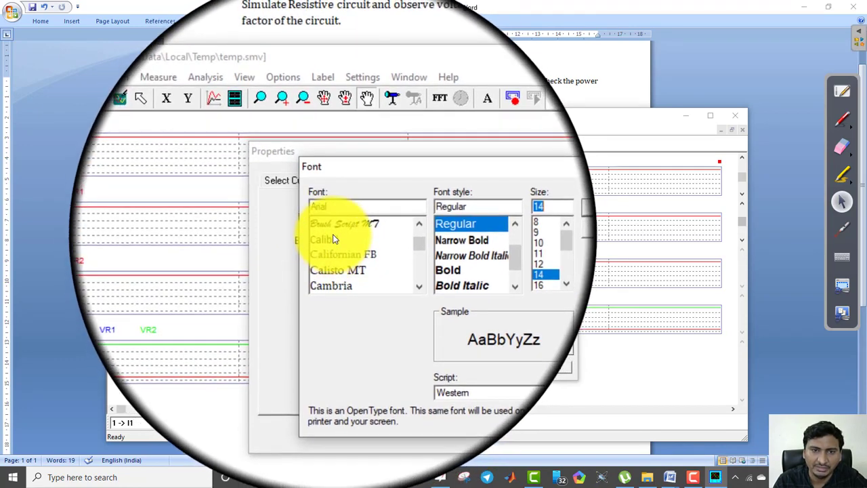
click(328, 239)
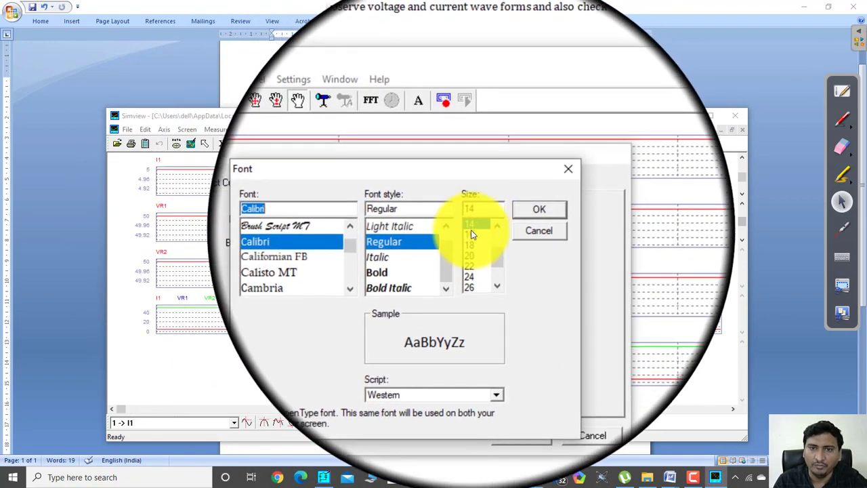
click(519, 216)
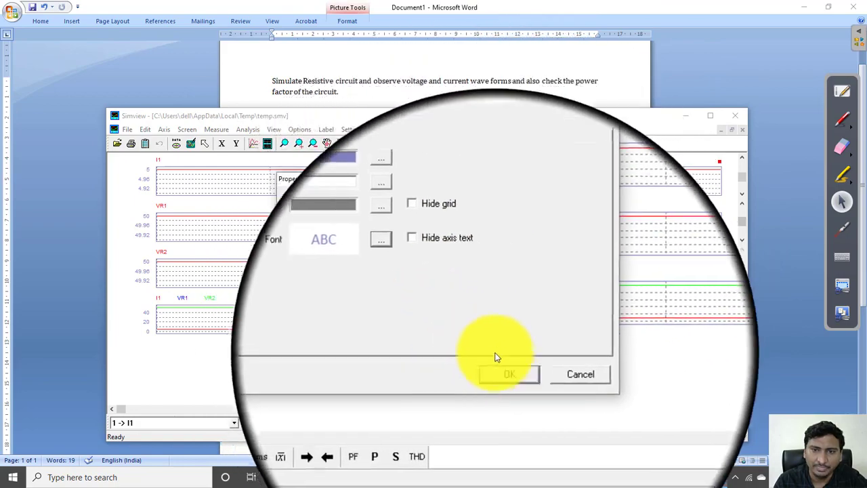
click(503, 368)
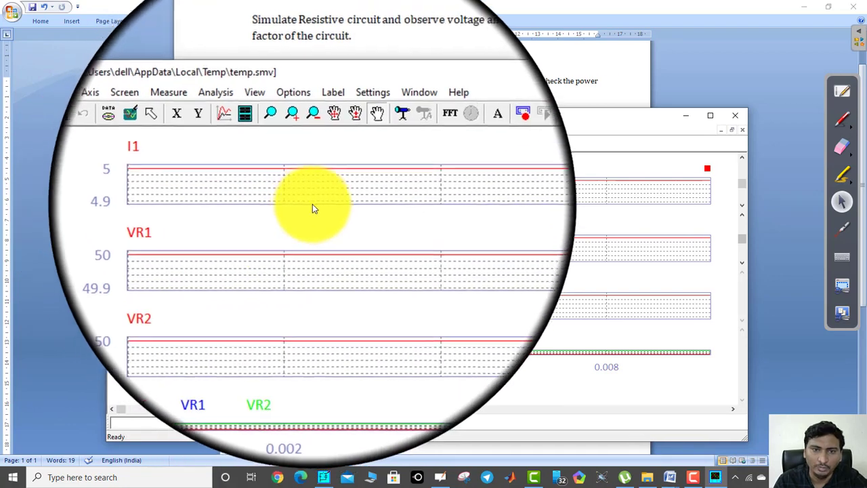
Copy the waveform screens with the enlarged labels to the clipboard and minimize the Simview window
right_click(320, 202)
click(356, 226)
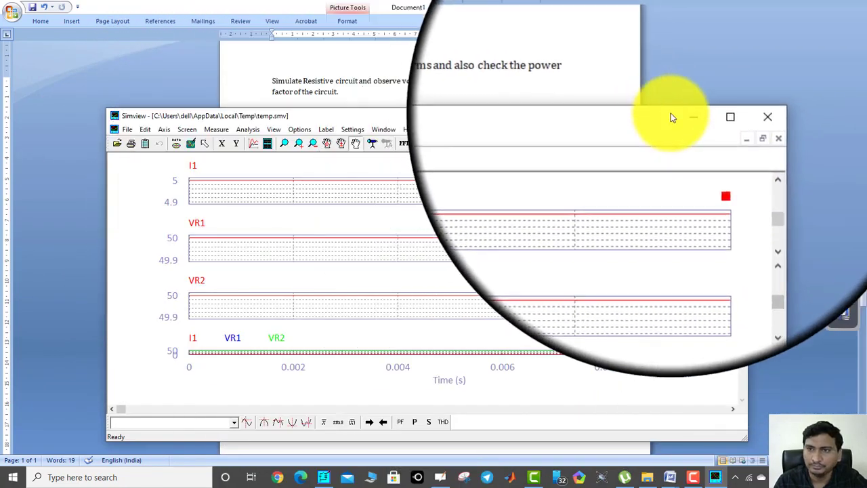
click(686, 116)
Replace the old waveform picture below the circuit in the Word document with the newly copied waveforms
click(456, 267)
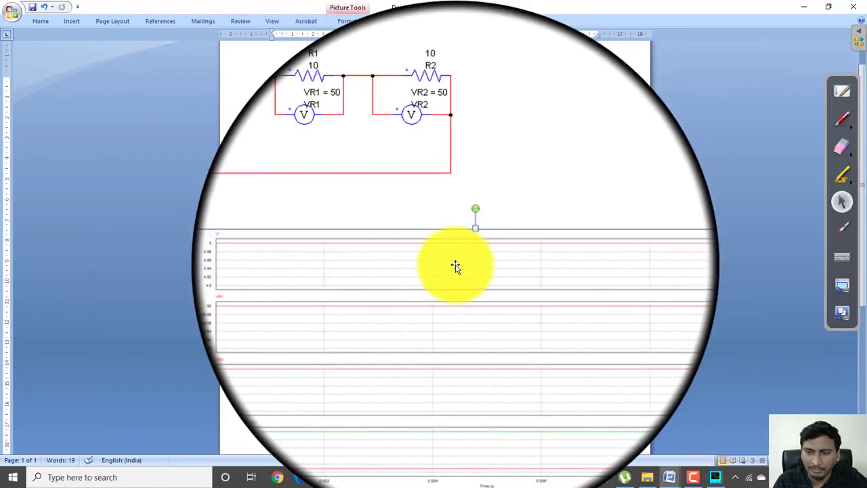
key(Delete)
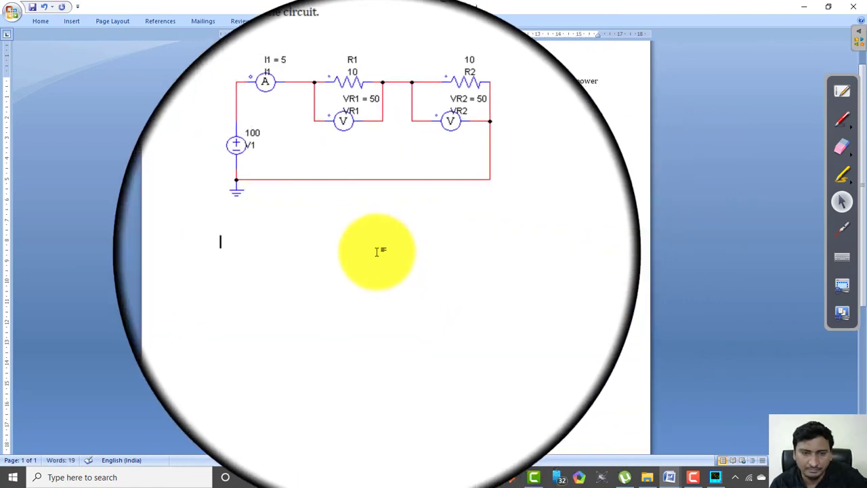
key(ctrl+v)
click(369, 291)
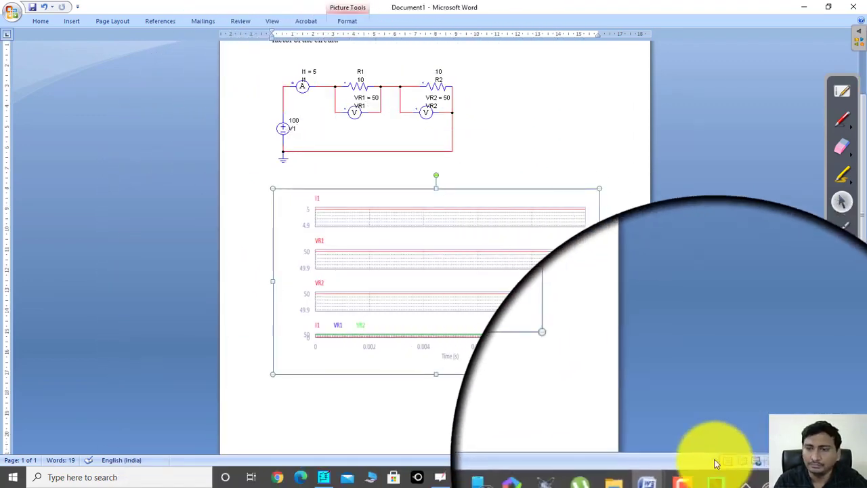
Switch to PSIM, delete the entire series circuit from the schematic and close the Simview window
click(716, 476)
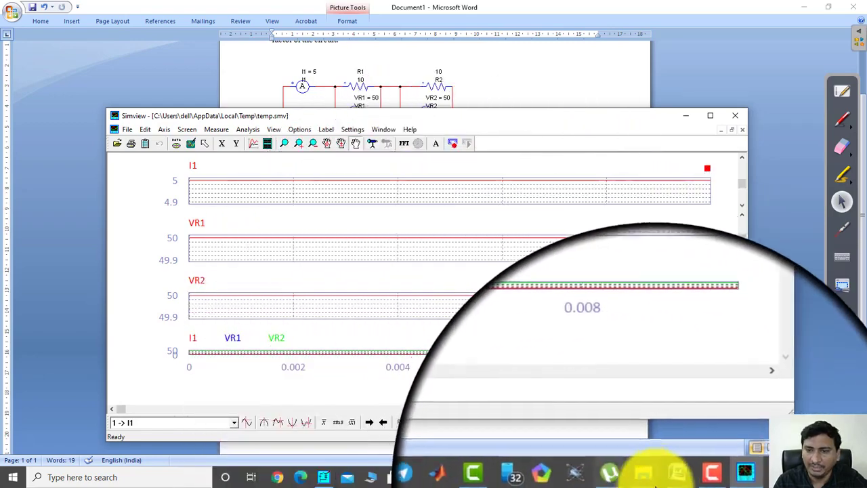
click(326, 470)
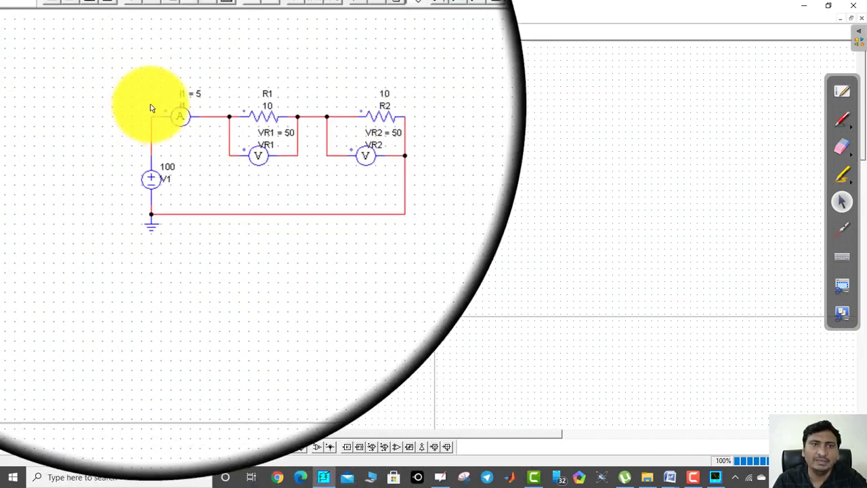
drag(120, 76, 358, 254)
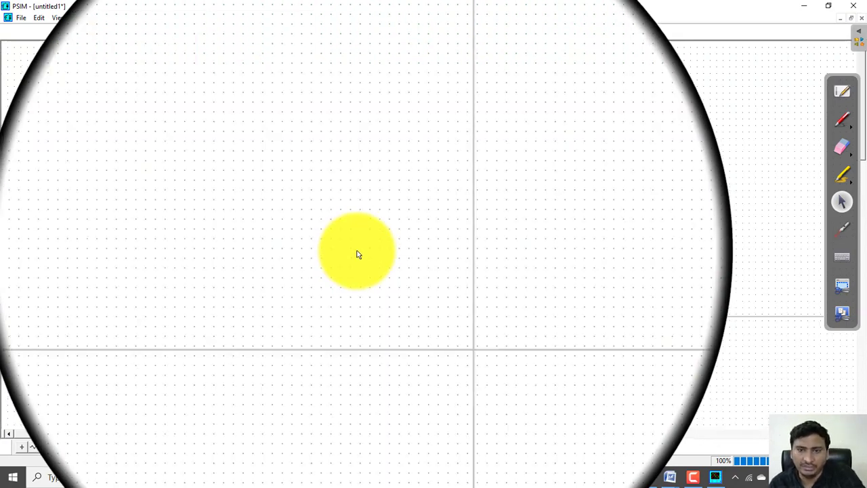
click(715, 477)
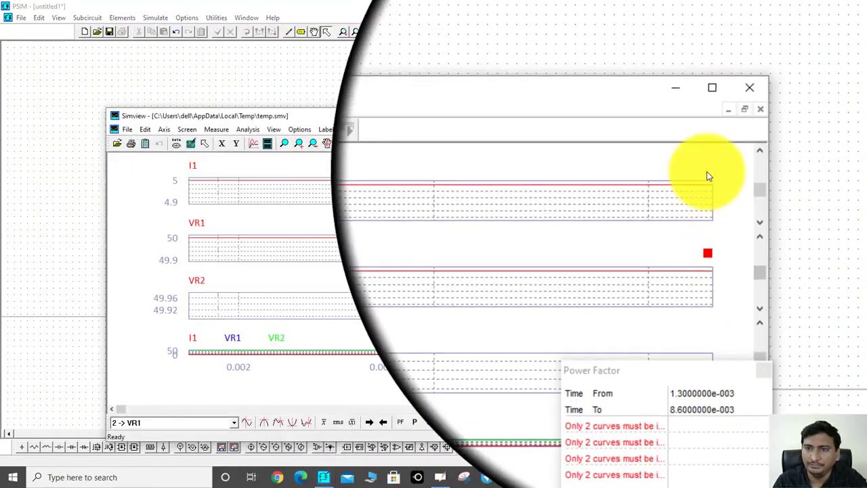
click(737, 116)
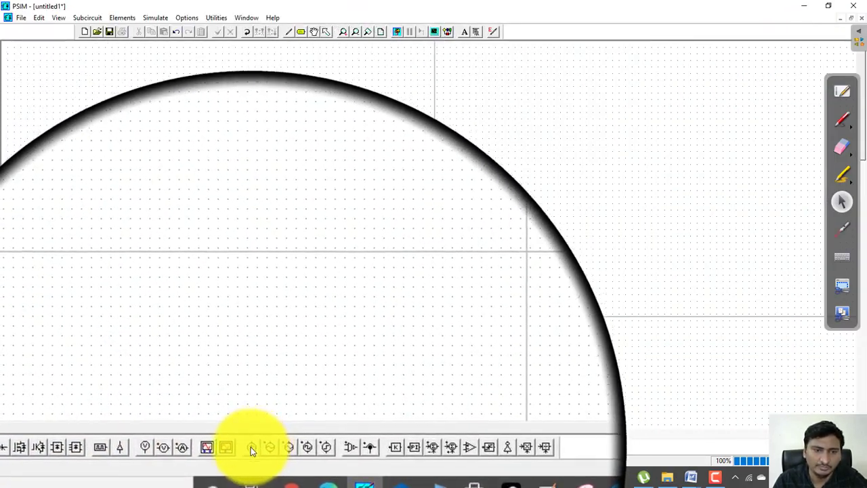
Place a DC voltage source on the empty schematic and a horizontal resistor to its right
click(251, 451)
click(193, 176)
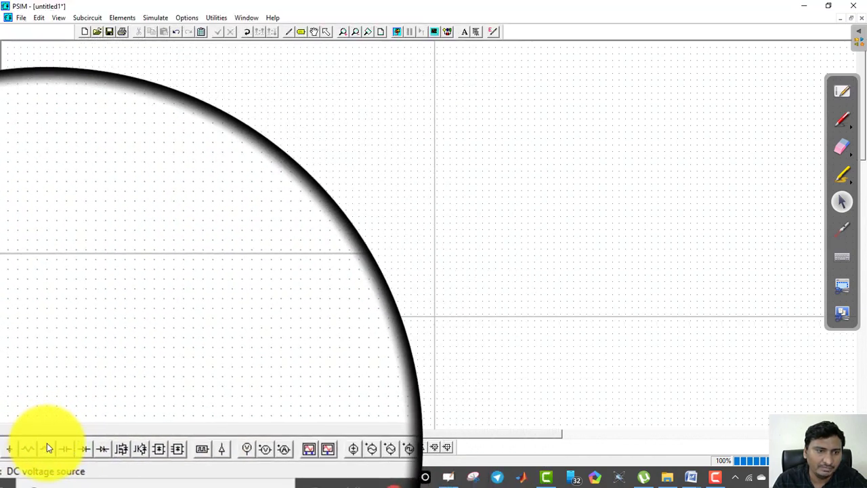
click(38, 448)
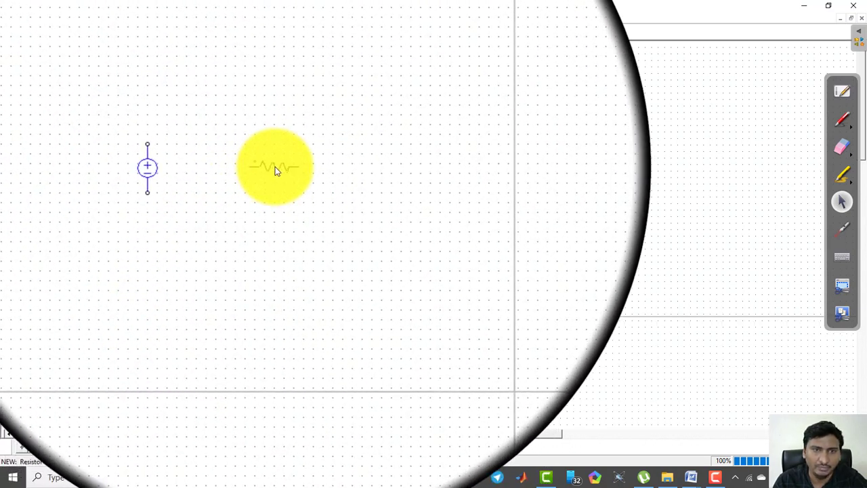
click(275, 168)
Place two vertical resistors side by side to the right of the source and delete the horizontal resistor
key(ctrl+r)
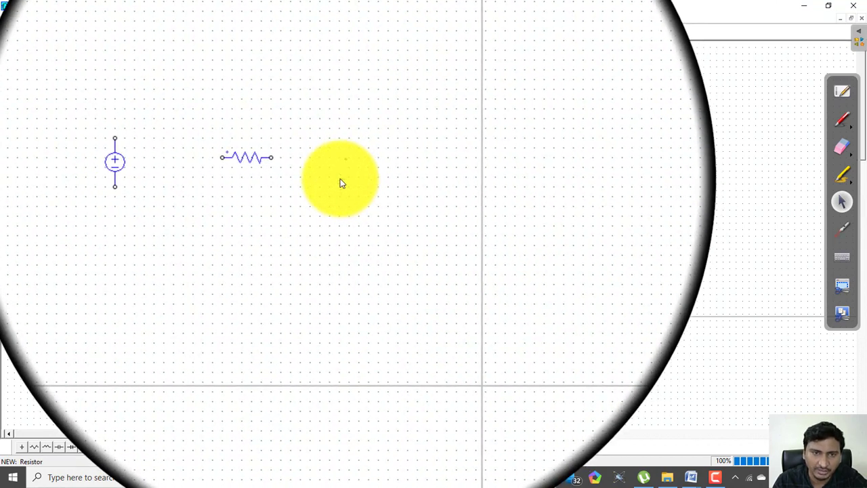
click(341, 183)
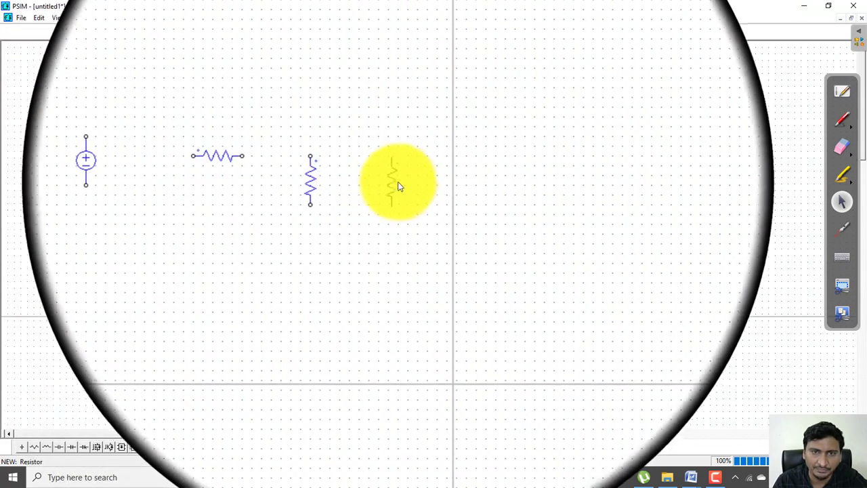
click(402, 183)
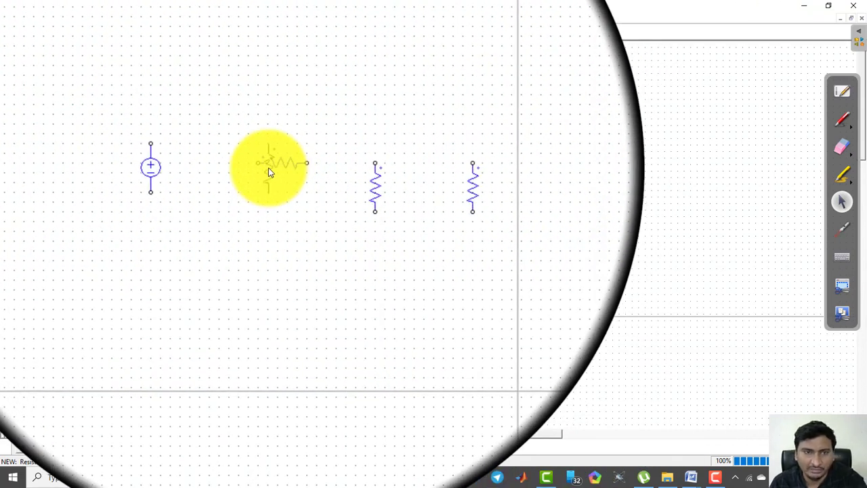
key(Escape)
click(274, 165)
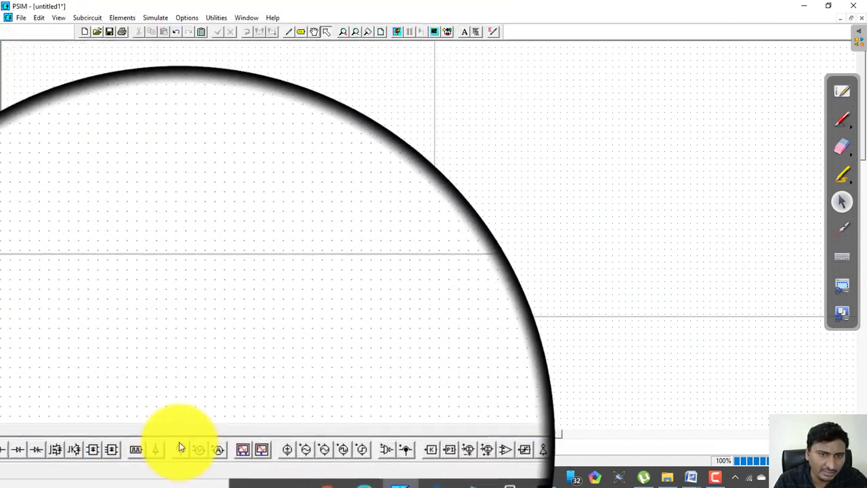
Place a vertical current probe above each resistor and a horizontal one between the source and the first resistor branch
click(207, 448)
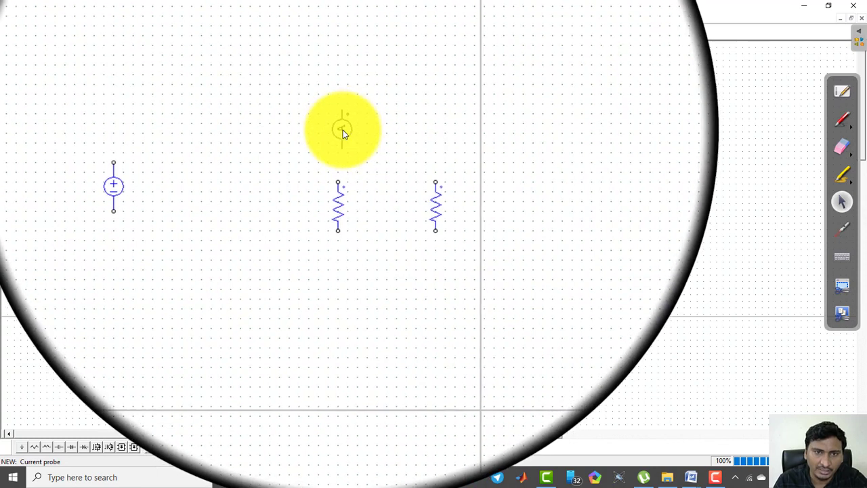
click(342, 131)
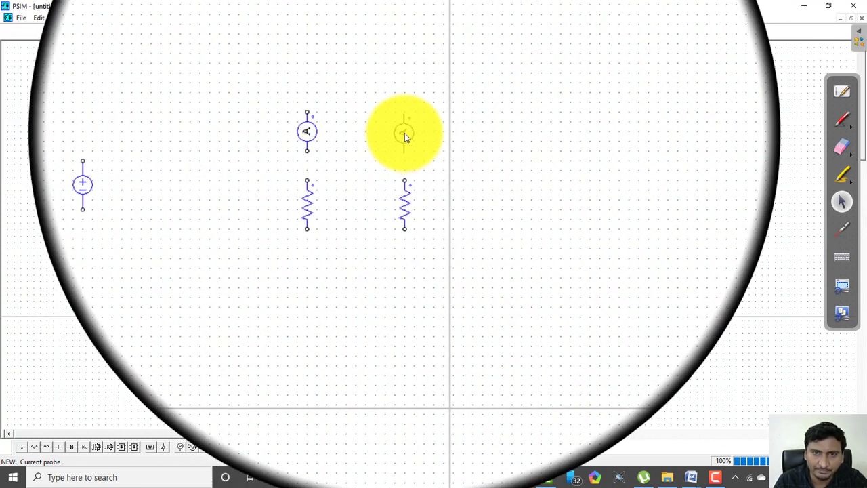
click(405, 133)
right_click(269, 136)
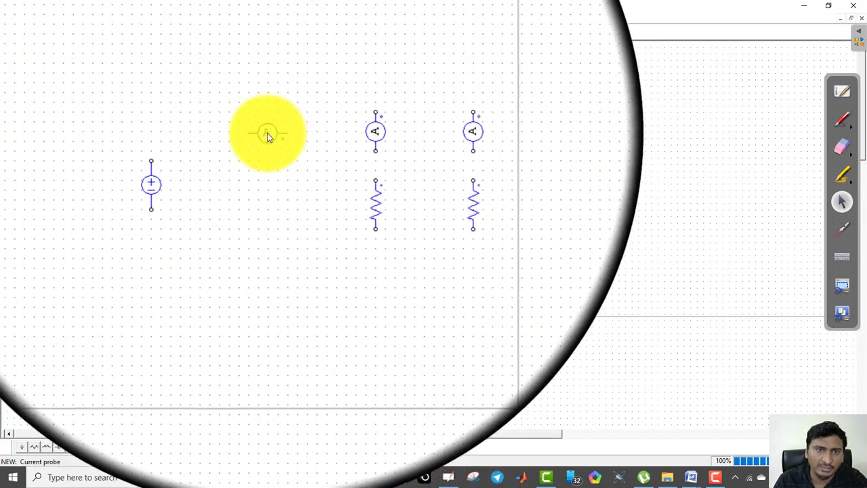
right_click(264, 130)
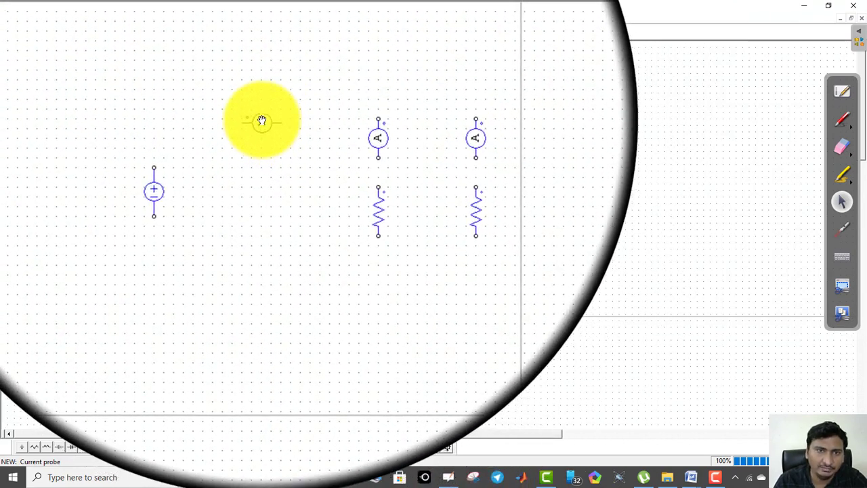
click(262, 114)
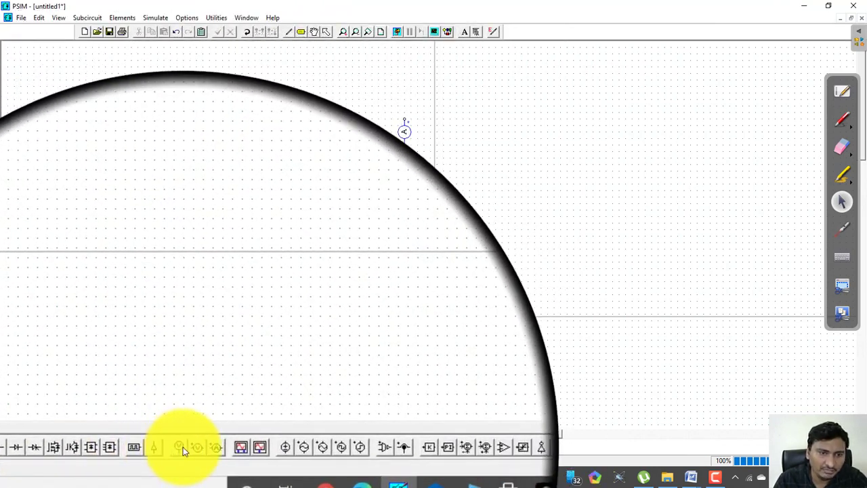
Place vertical voltage probes to the left of the source and of each resistor, and add a ground below the source
click(191, 447)
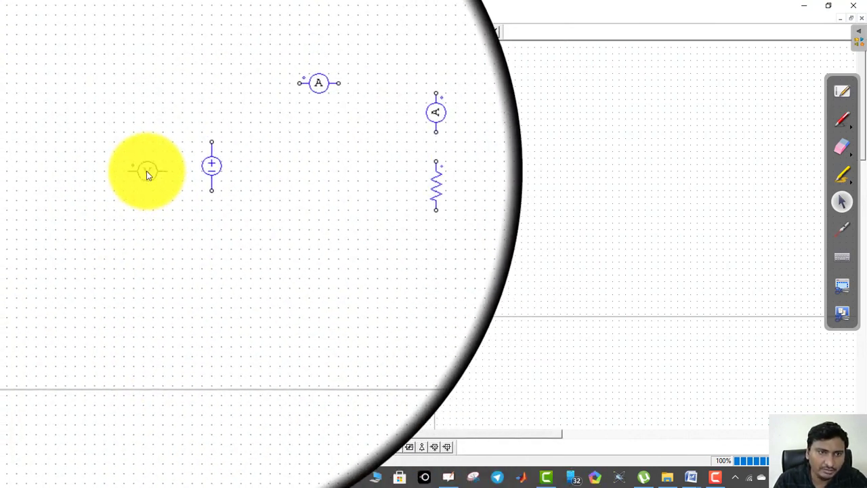
right_click(147, 172)
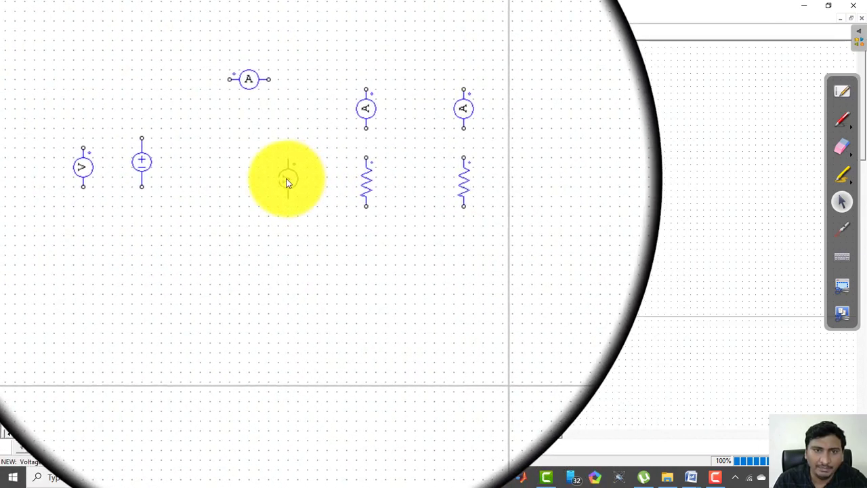
click(286, 181)
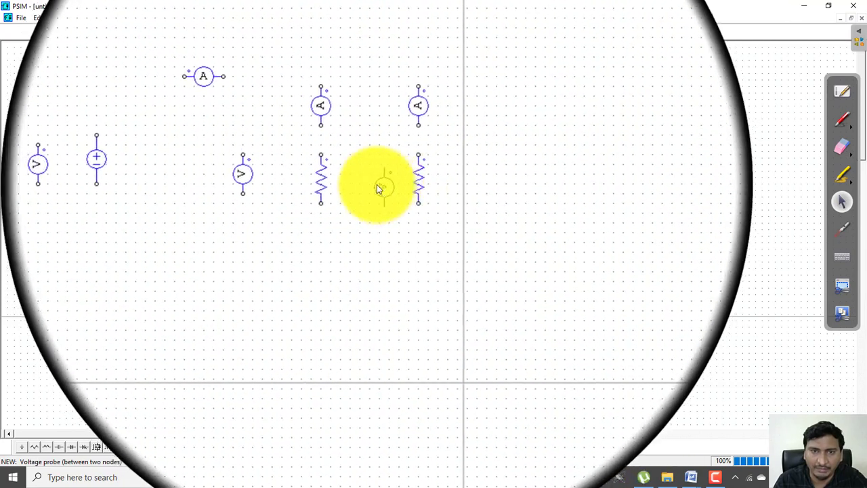
click(373, 183)
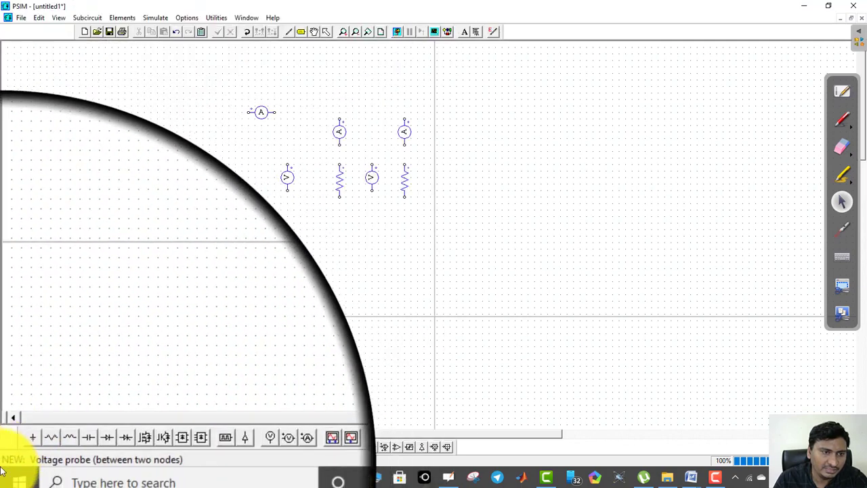
click(22, 449)
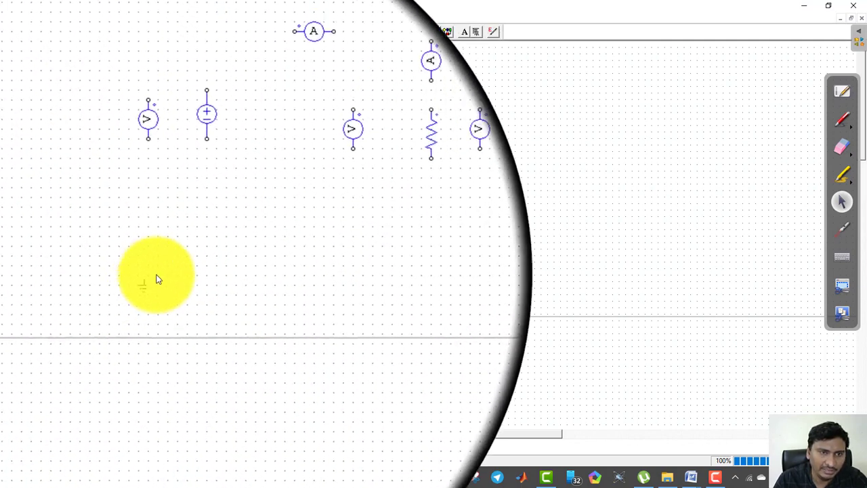
click(189, 244)
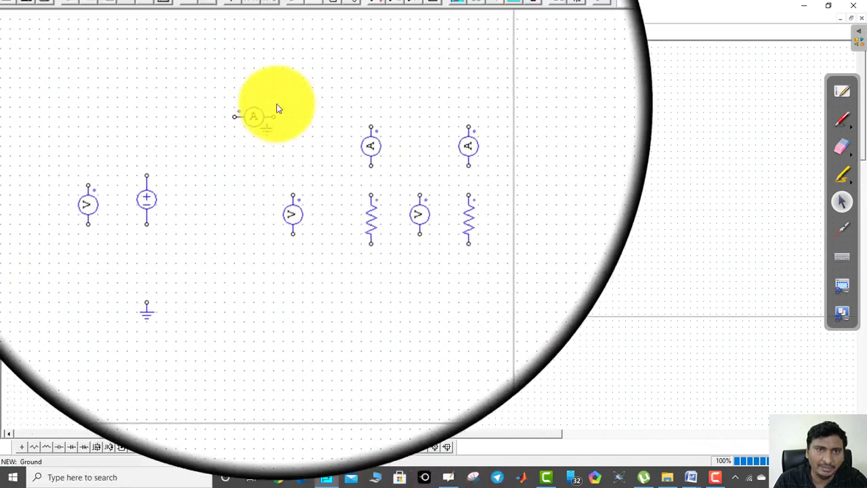
Wire the source and the horizontal current probe to the two parallel branches, each with a current probe in series with its resistor
click(291, 31)
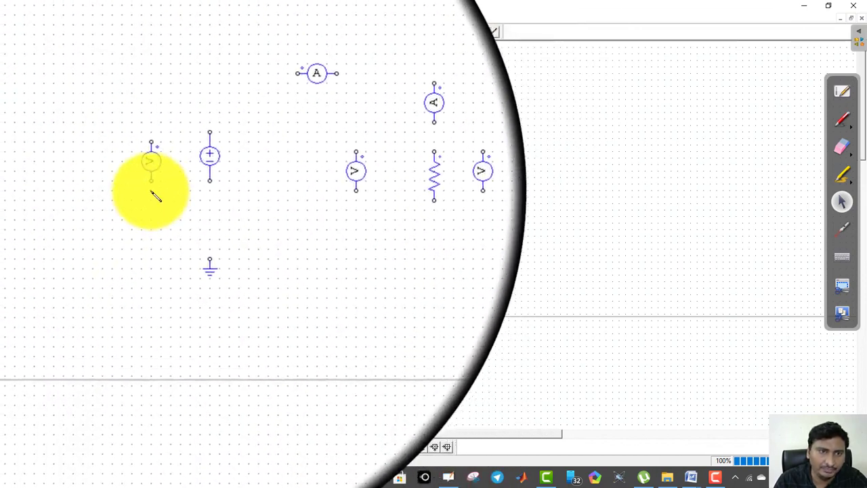
mouse_move(192, 206)
mouse_down()
mouse_move(199, 219)
mouse_move(260, 228)
mouse_move(393, 233)
mouse_move(405, 223)
mouse_up()
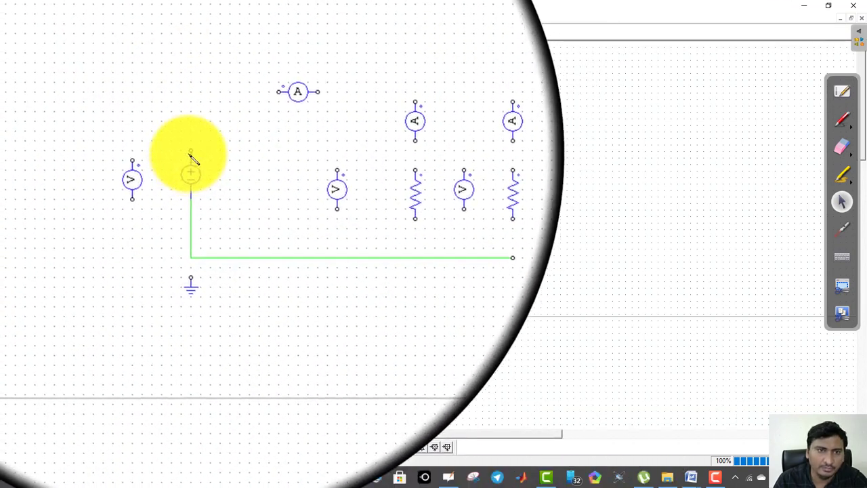
mouse_move(190, 153)
mouse_down()
mouse_move(209, 113)
mouse_move(407, 129)
mouse_up()
drag(406, 196, 406, 220)
Wire the three voltage probes across the two resistors and the source, and connect the ground to the bottom wire
drag(377, 195, 407, 204)
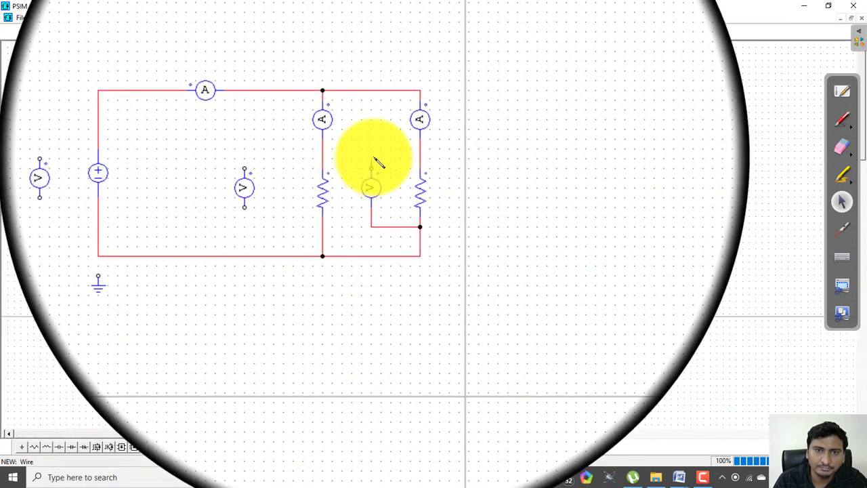
drag(374, 158, 403, 158)
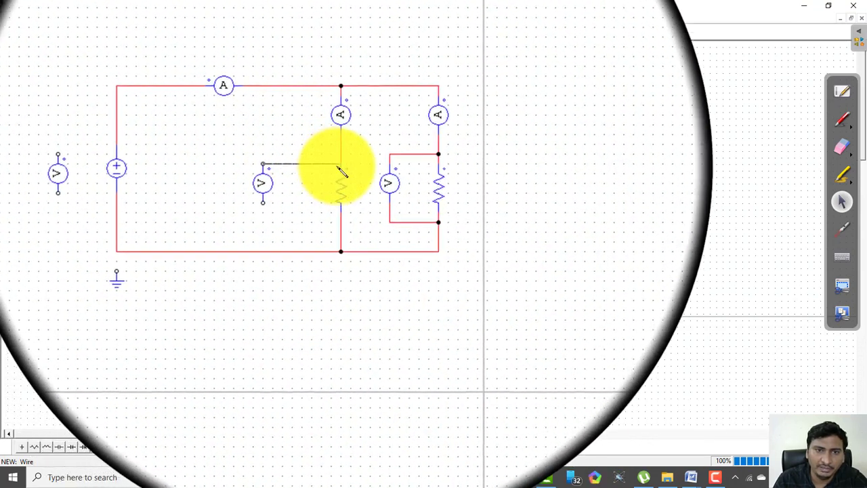
mouse_move(288, 193)
mouse_down()
mouse_move(290, 202)
mouse_move(341, 210)
mouse_up()
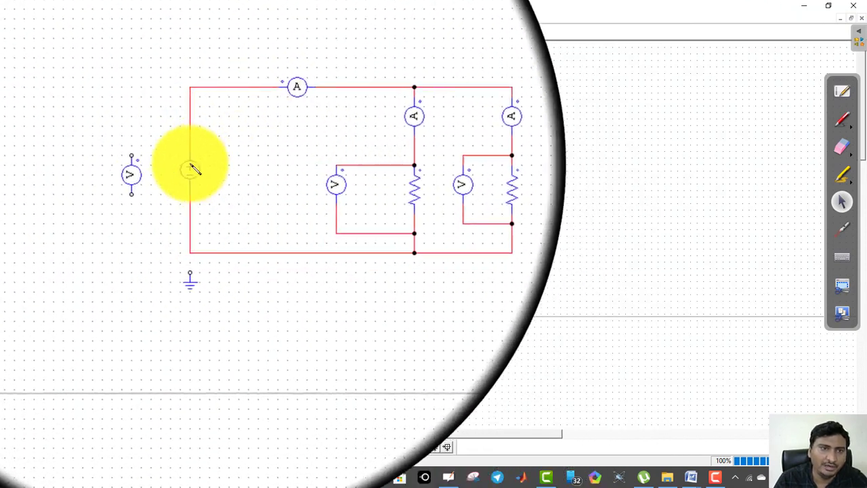
mouse_move(152, 159)
mouse_down()
mouse_move(162, 145)
mouse_move(191, 145)
mouse_up()
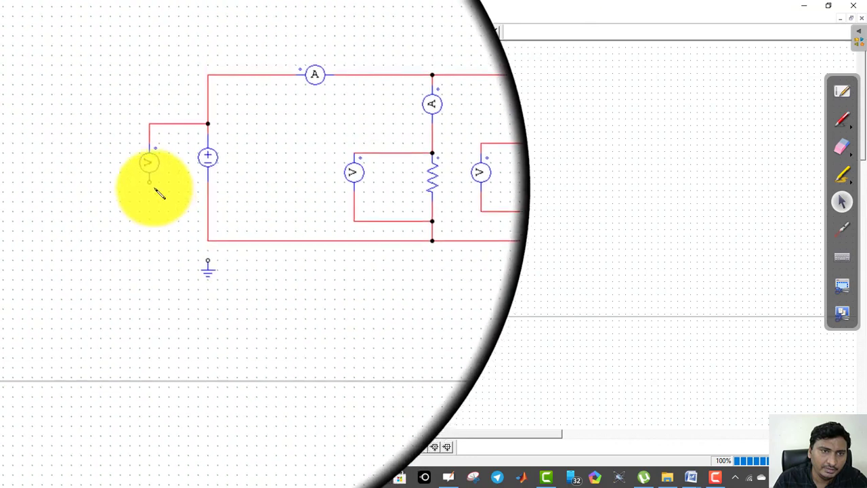
mouse_move(152, 185)
mouse_down()
mouse_move(188, 197)
mouse_move(191, 182)
mouse_up()
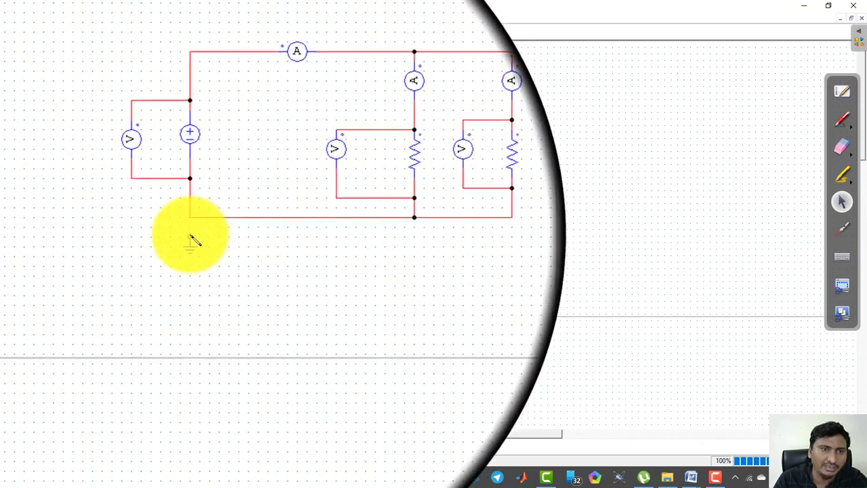
drag(190, 236, 191, 222)
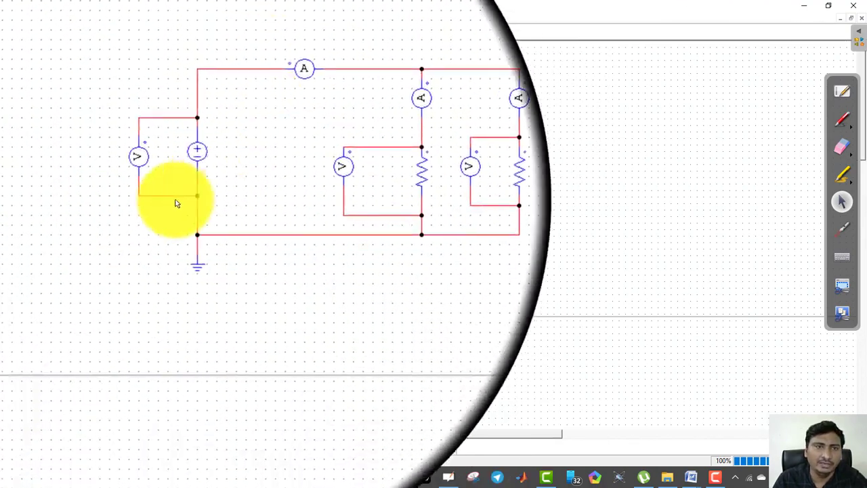
Name the DC voltage source VS, set its amplitude to 100 and display both on the schematic
double_click(192, 169)
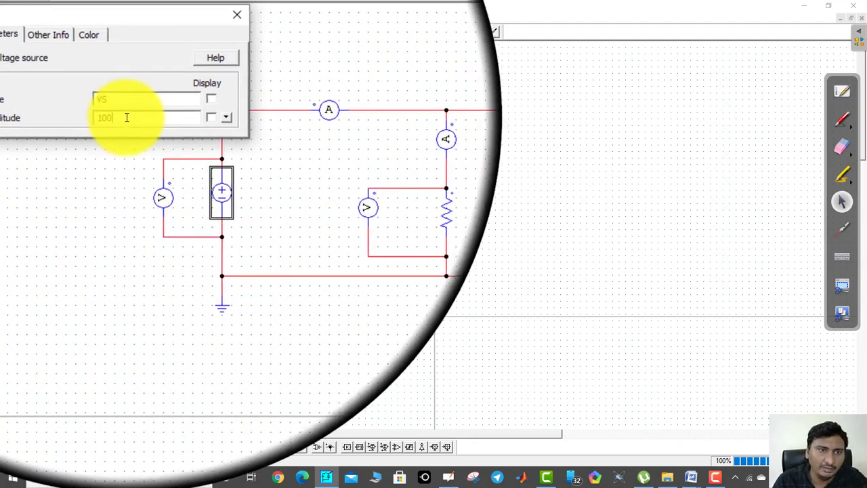
click(185, 102)
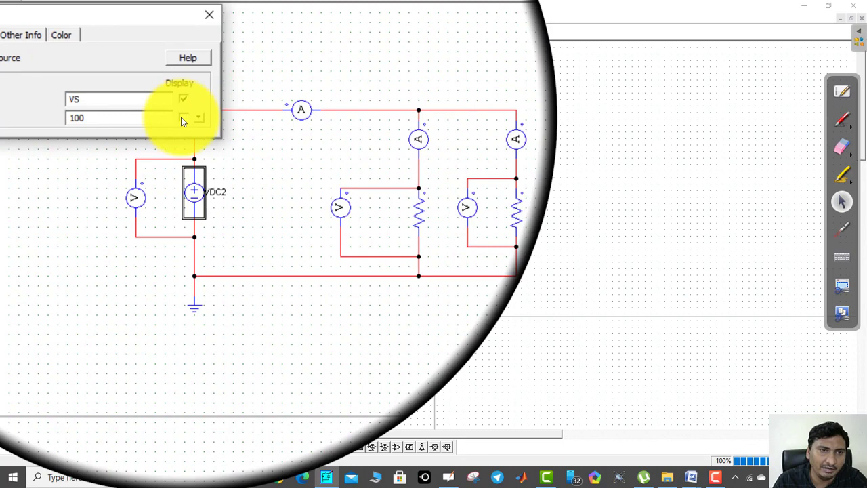
click(182, 119)
click(203, 46)
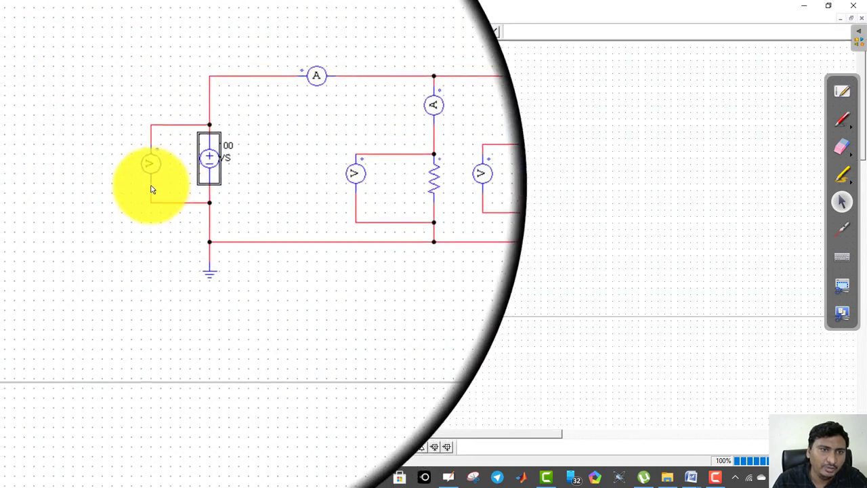
Name the voltage probe across the source VS1, displaying its name and its value during simulation
double_click(151, 177)
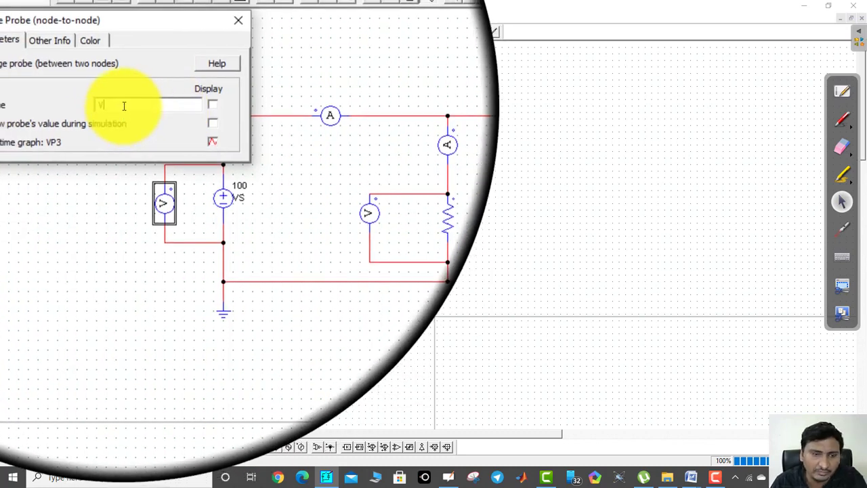
text(1)
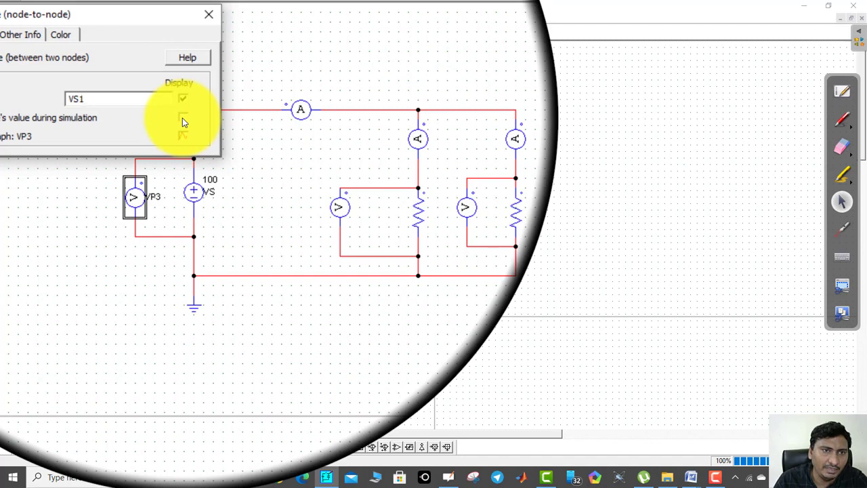
click(182, 118)
click(200, 51)
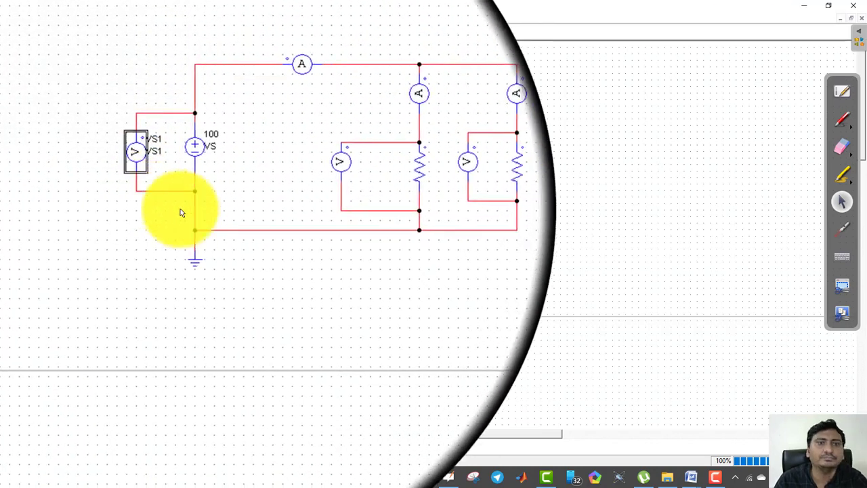
Name the horizontal current probe IT, displaying its name and its value during simulation
double_click(264, 112)
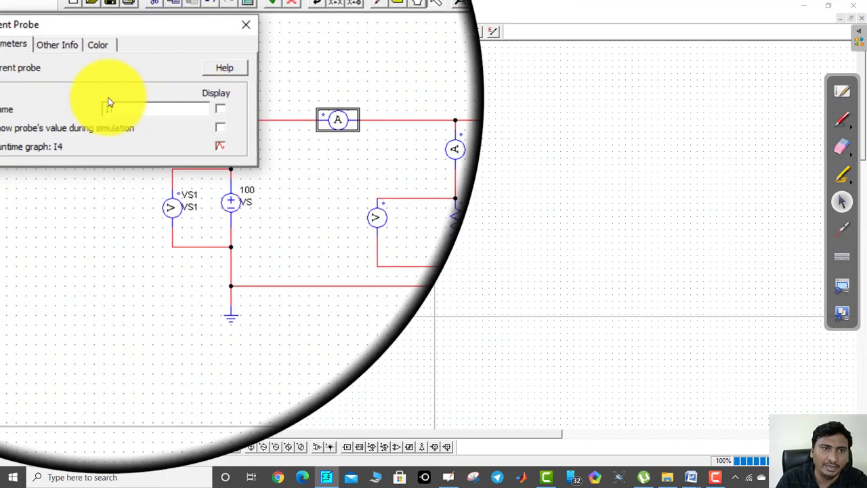
click(182, 107)
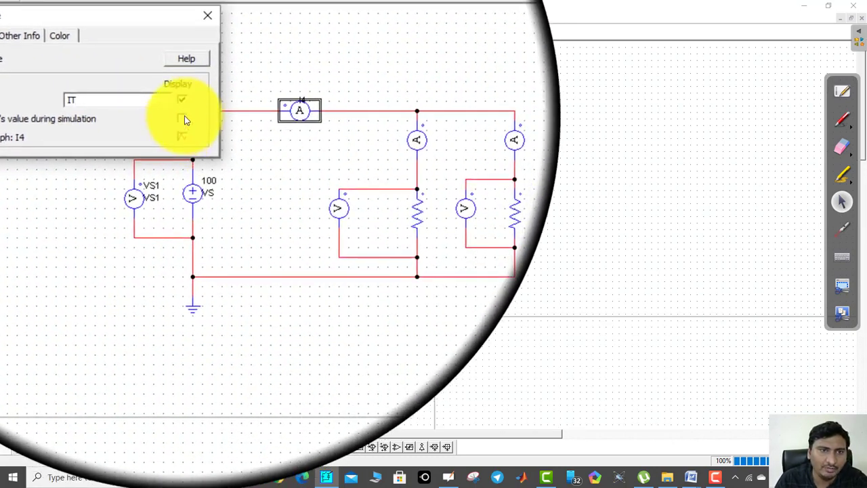
click(201, 52)
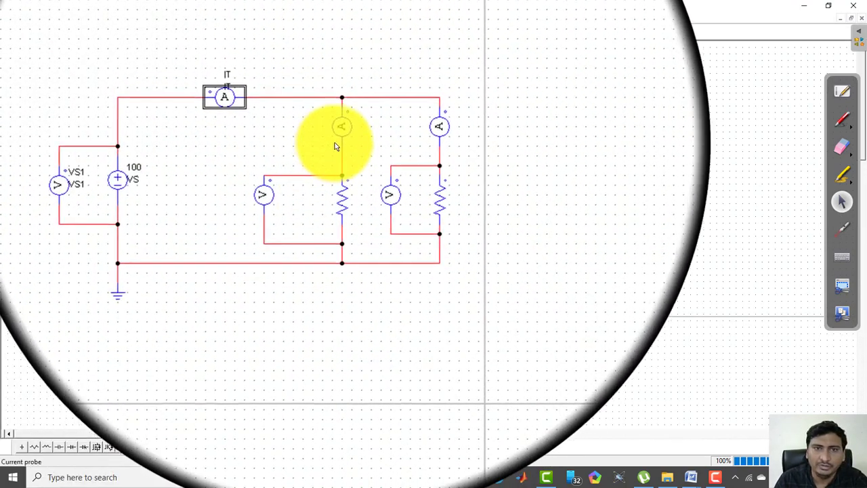
Name the first and second branch current probes I1 and I2, displaying their names and their values during simulation
double_click(339, 132)
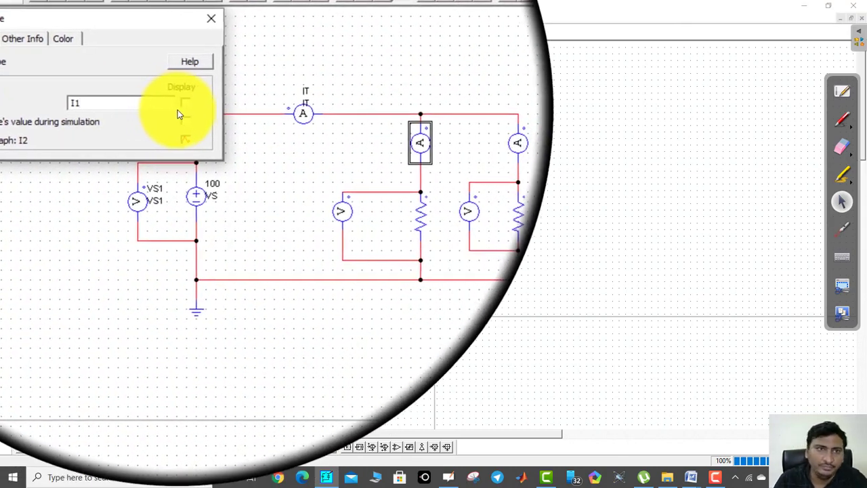
click(182, 107)
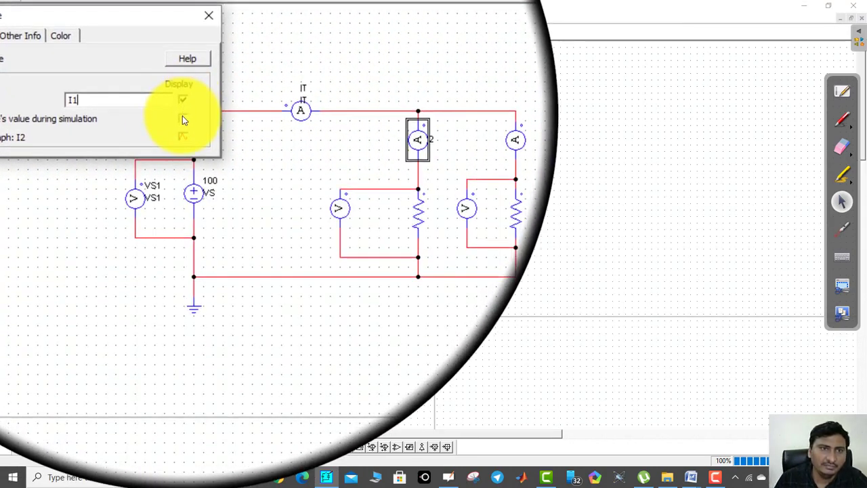
click(182, 118)
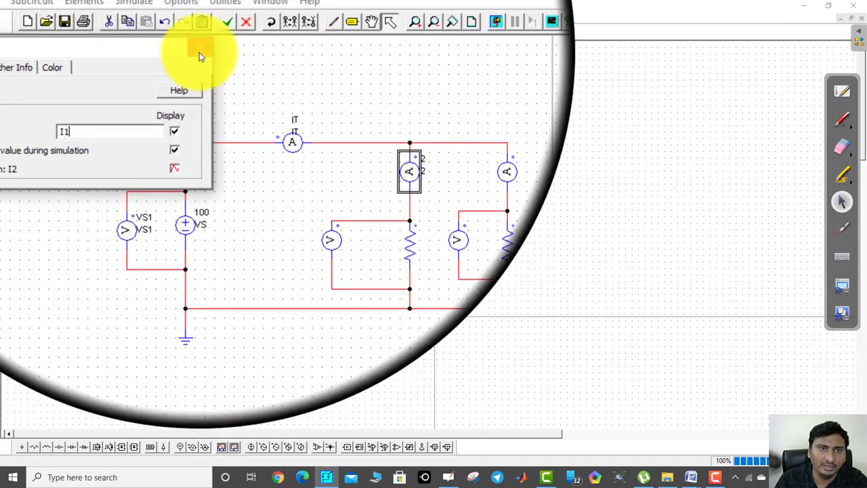
click(202, 29)
click(406, 130)
double_click(407, 130)
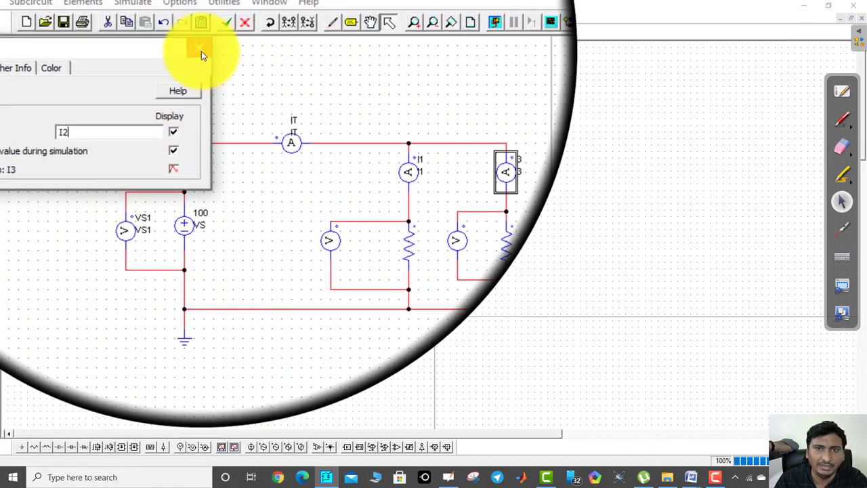
click(201, 51)
Set the second branch resistor's resistance to 10 and display it on the schematic
double_click(429, 175)
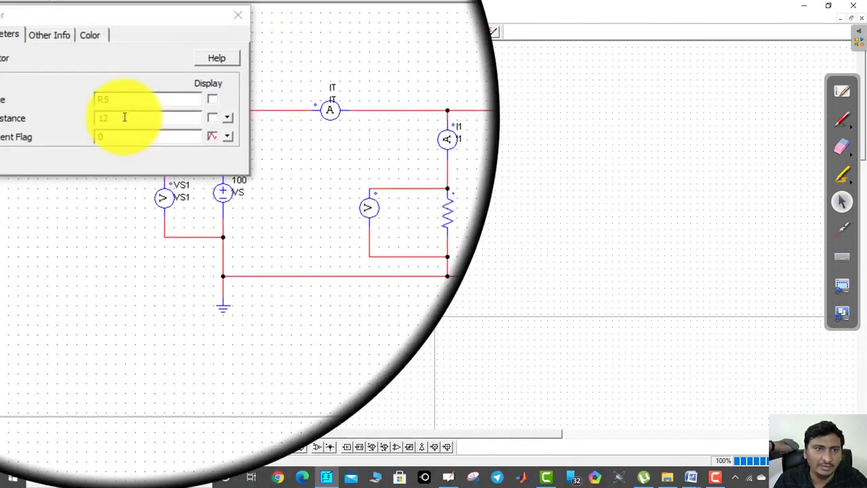
text(0)
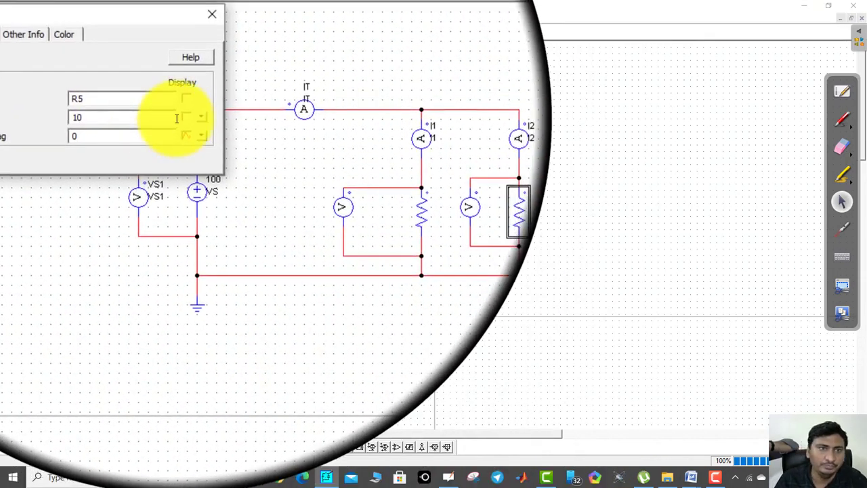
click(183, 117)
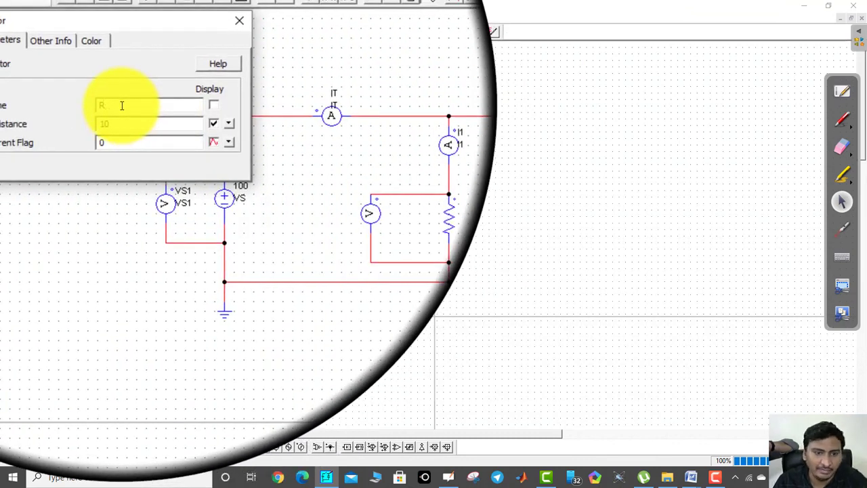
click(239, 20)
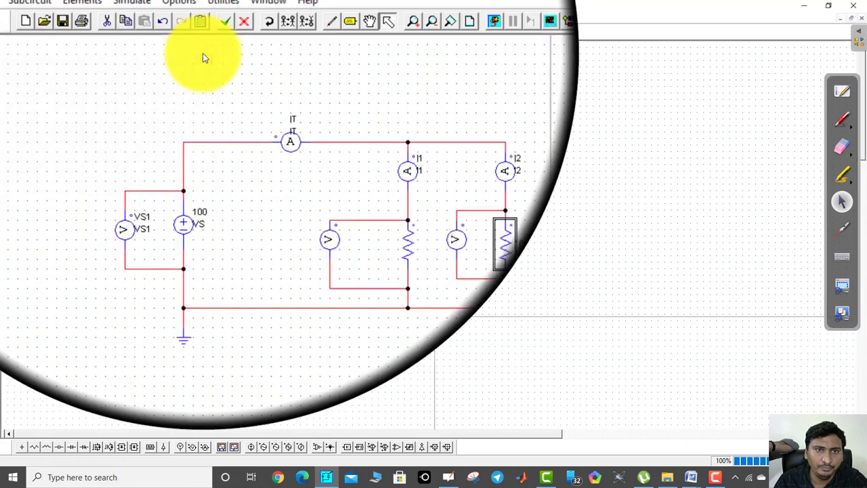
Name the first branch resistor R1, set its resistance to 10 and display both on the schematic
double_click(341, 184)
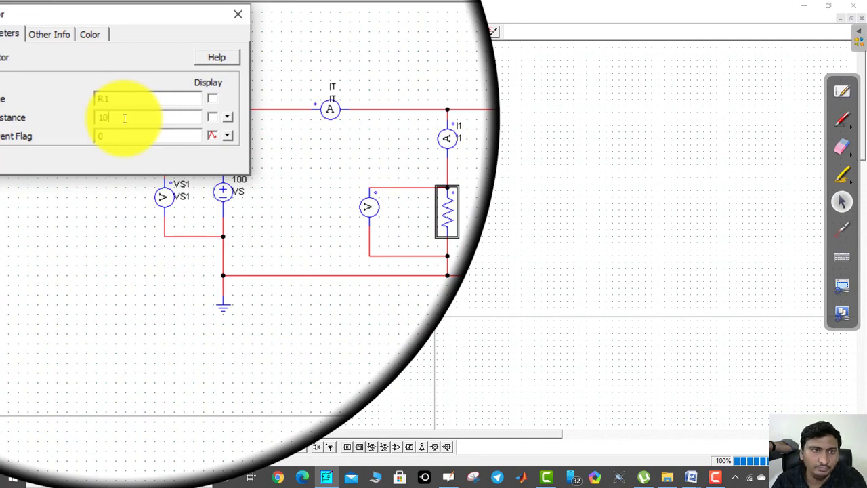
click(184, 118)
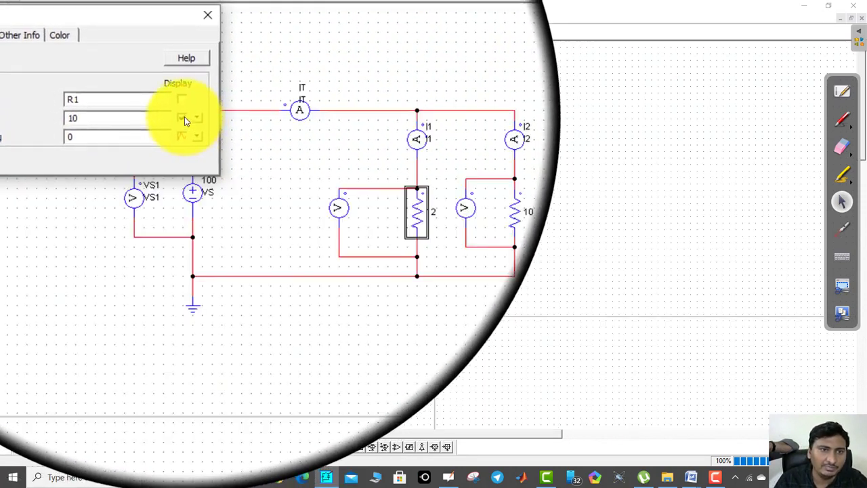
click(182, 103)
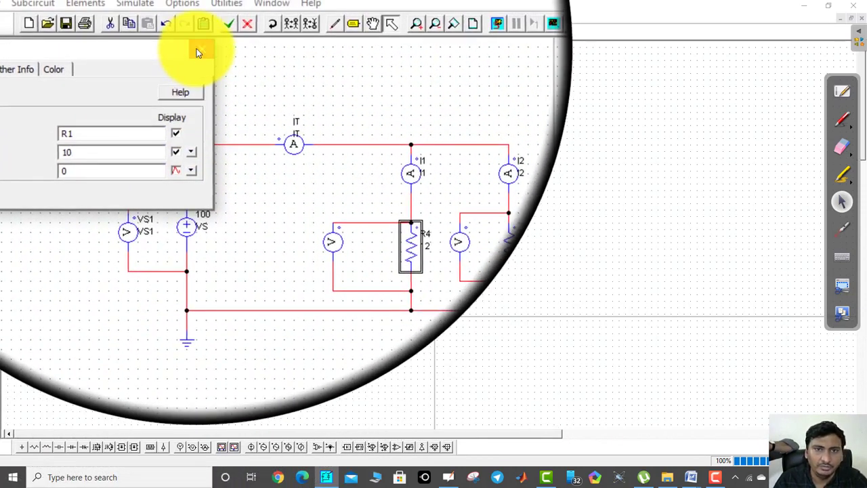
click(196, 48)
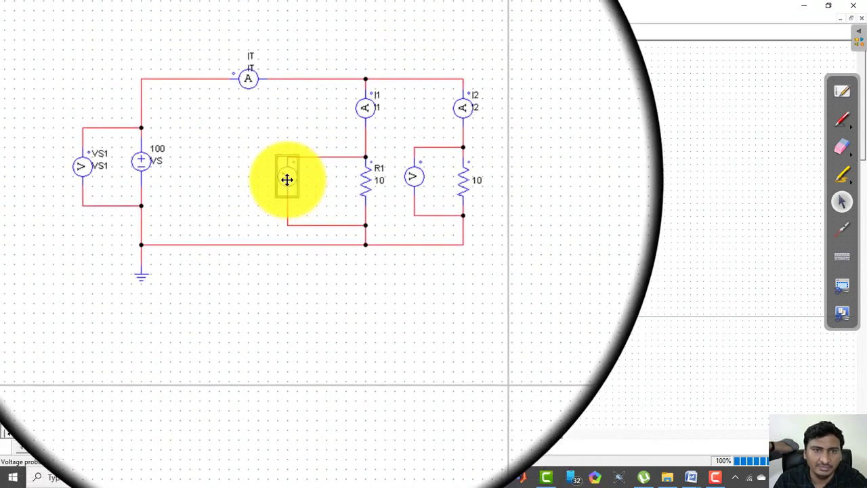
Name the voltage probes across the first and second resistors VR1 and VR2, displaying their names and their values during simulation
double_click(287, 180)
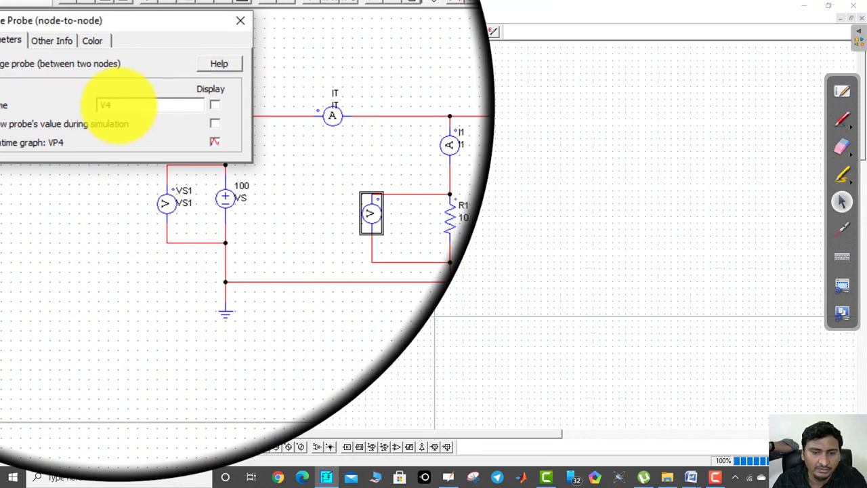
text(VR1)
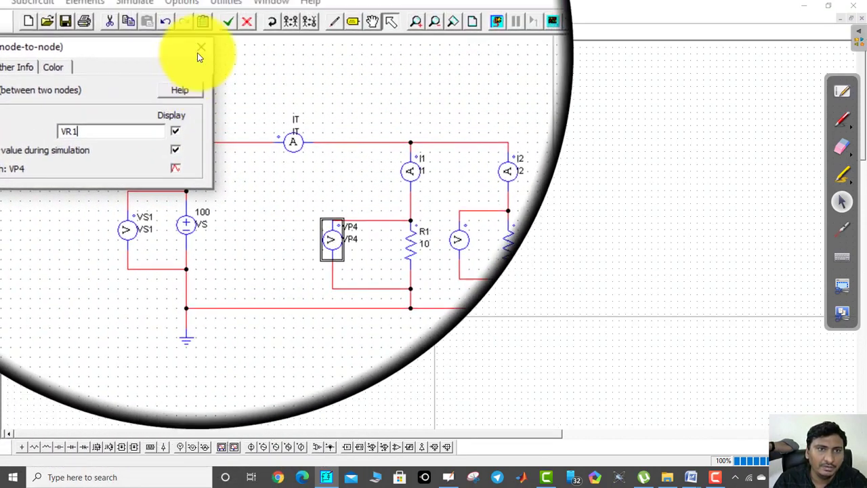
click(198, 53)
double_click(368, 181)
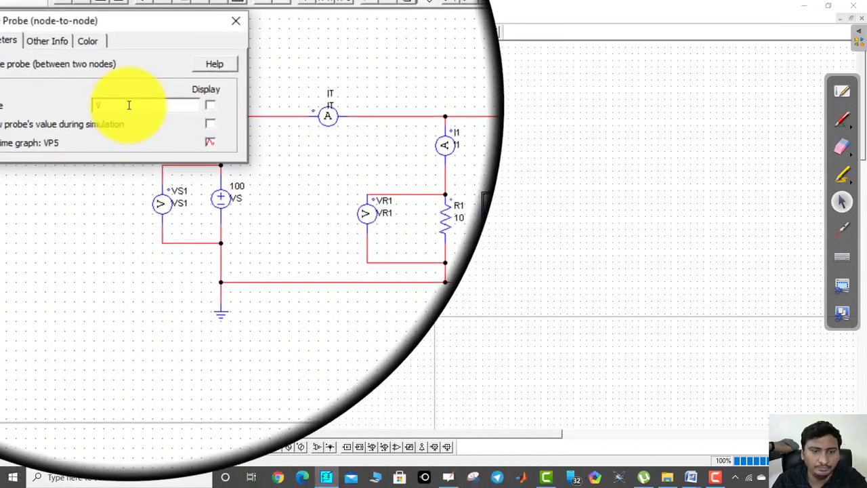
text(VR2)
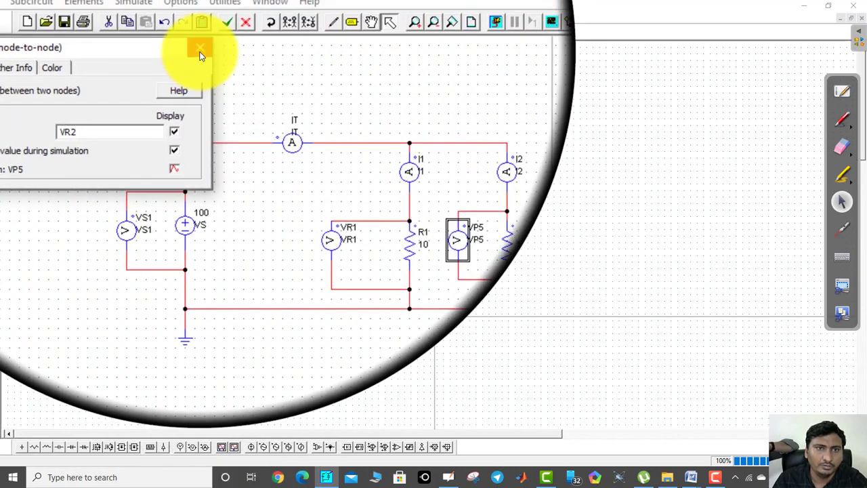
click(199, 53)
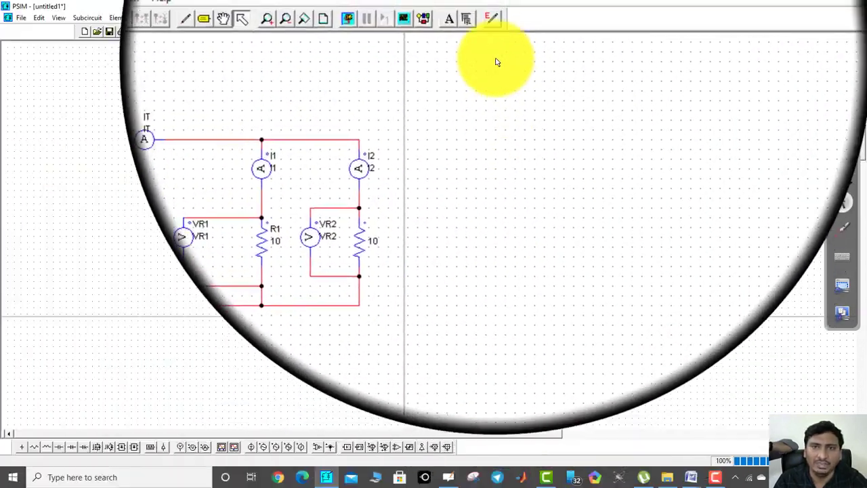
Save the schematic in the Documents folder as R1 PARALLEL
click(434, 33)
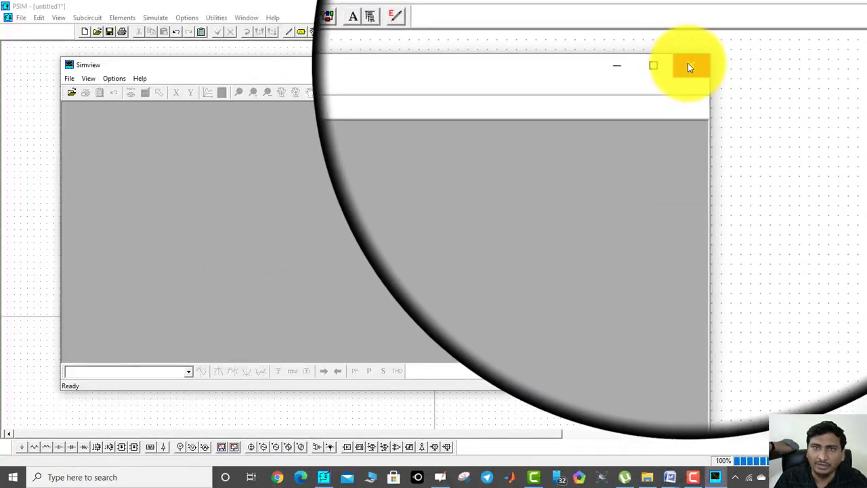
click(689, 63)
click(110, 31)
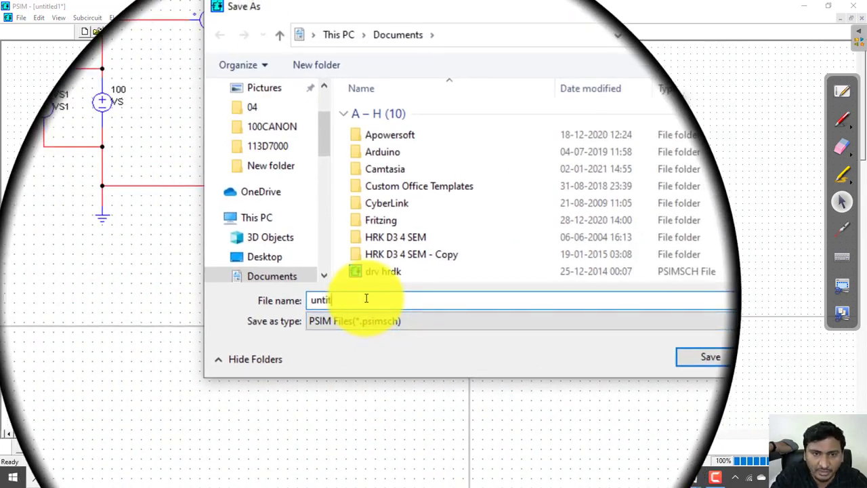
text(R1 PARALLEL)
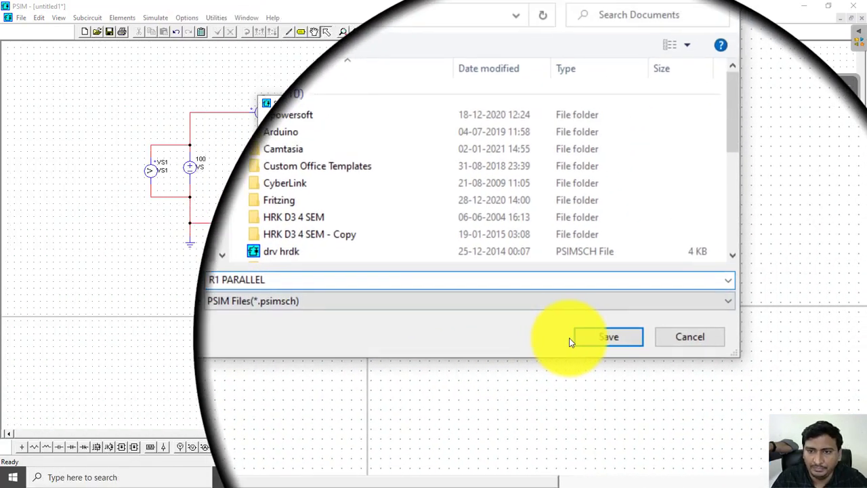
click(711, 356)
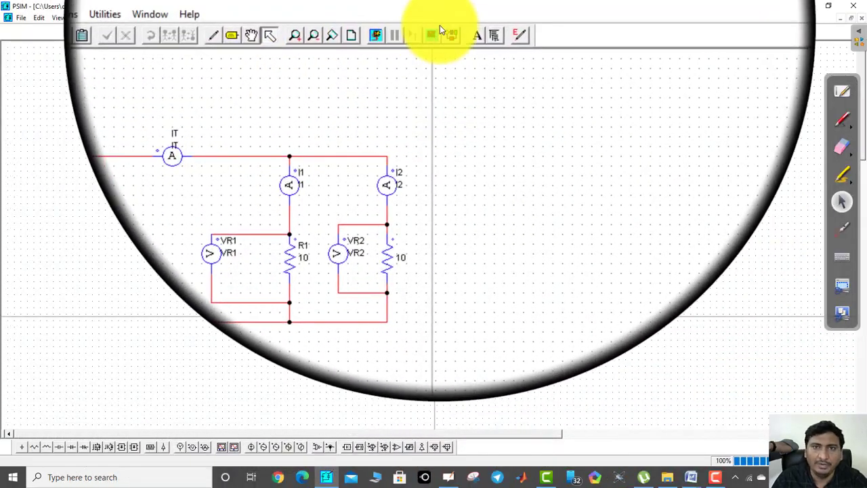
click(478, 24)
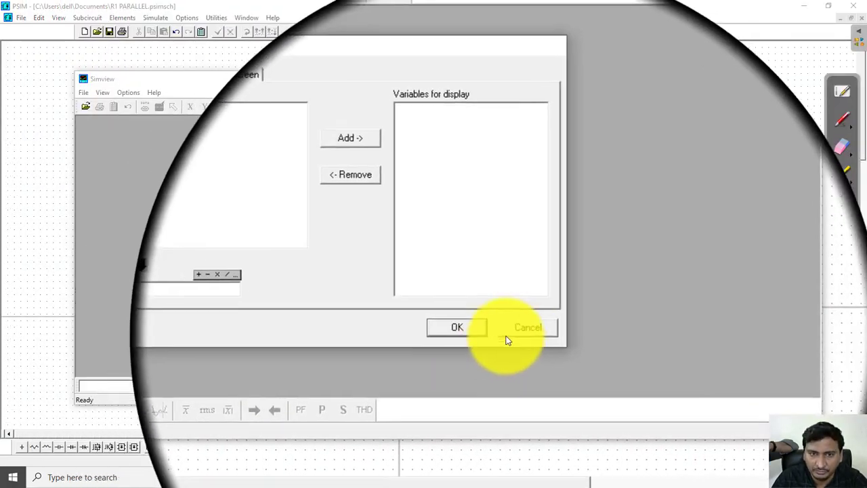
click(505, 336)
click(704, 83)
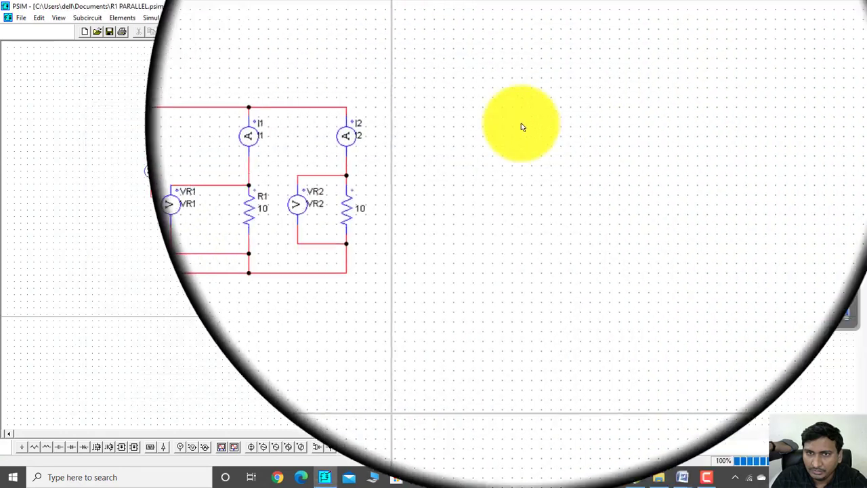
Run the simulation and plot the total current IT in Simview
click(396, 34)
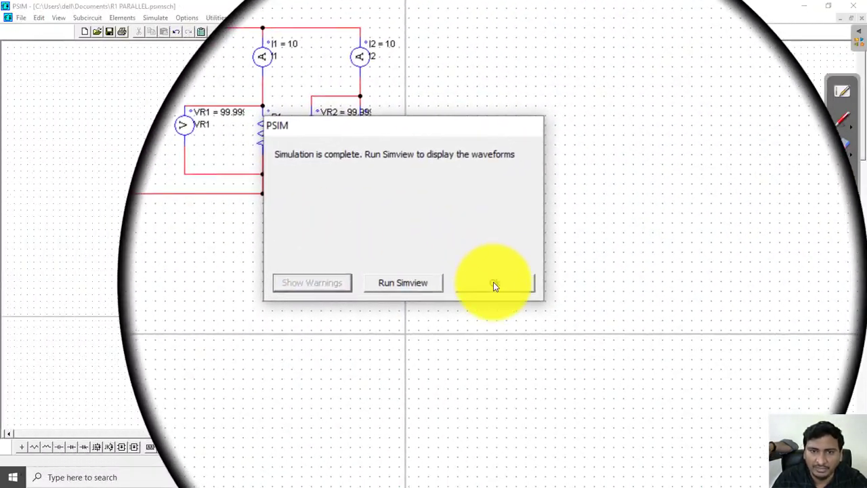
click(493, 284)
click(435, 34)
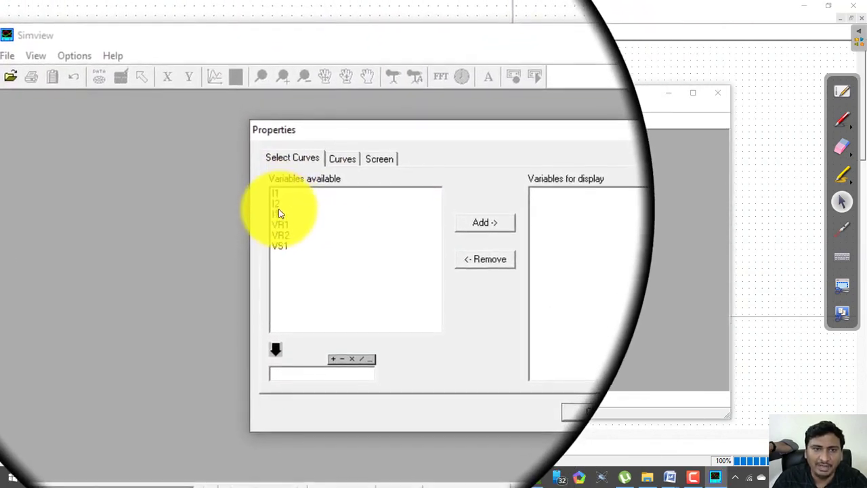
click(279, 214)
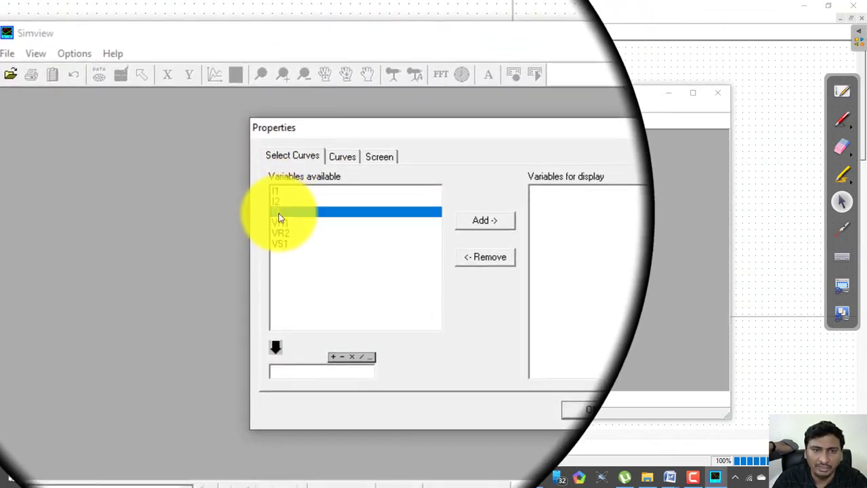
click(484, 222)
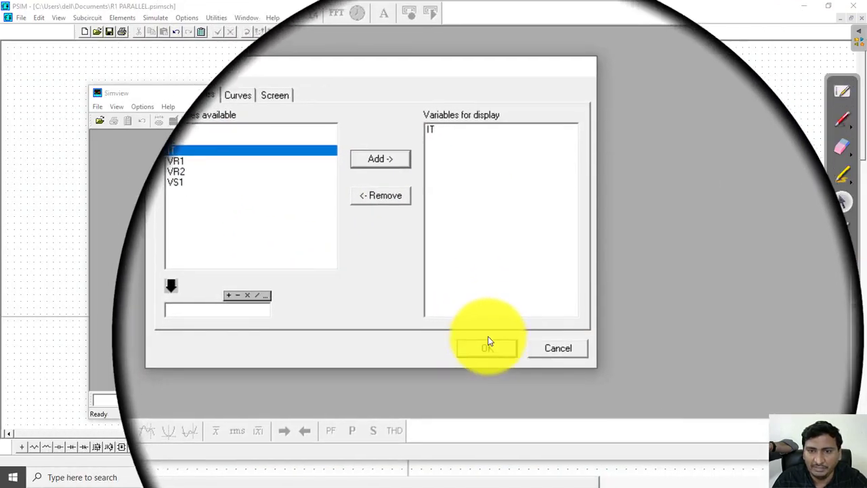
click(541, 398)
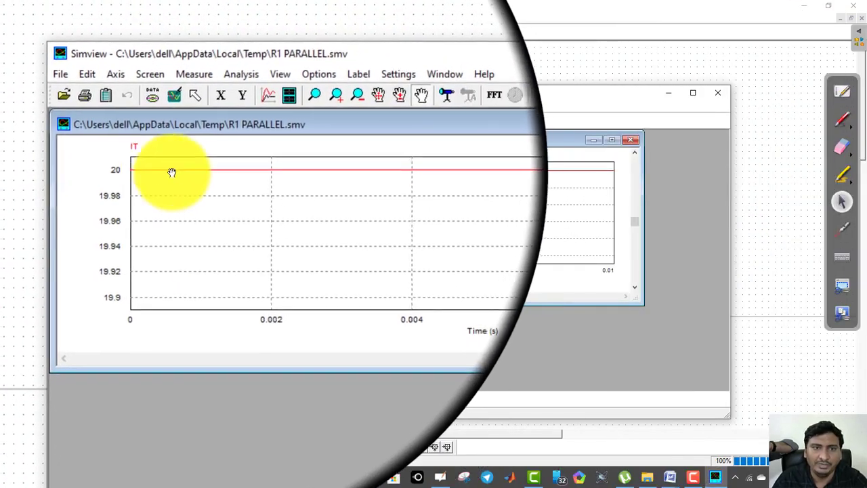
Add a second plot showing the curves I2 and IT
click(251, 122)
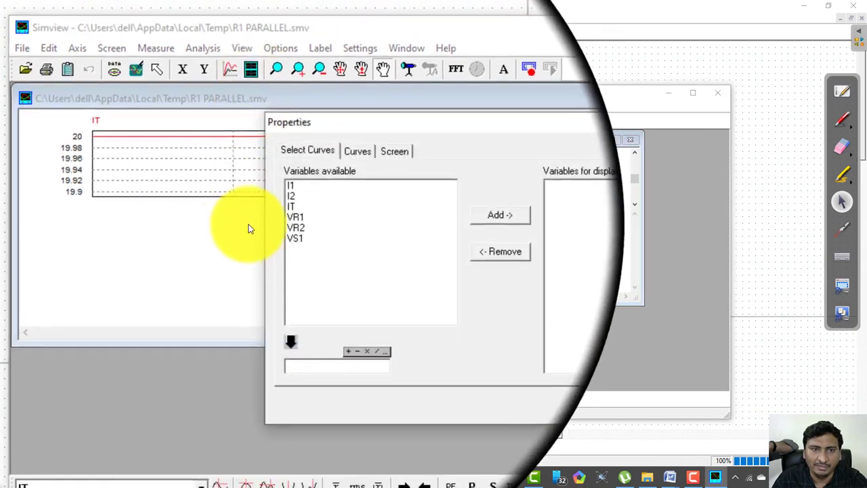
click(284, 200)
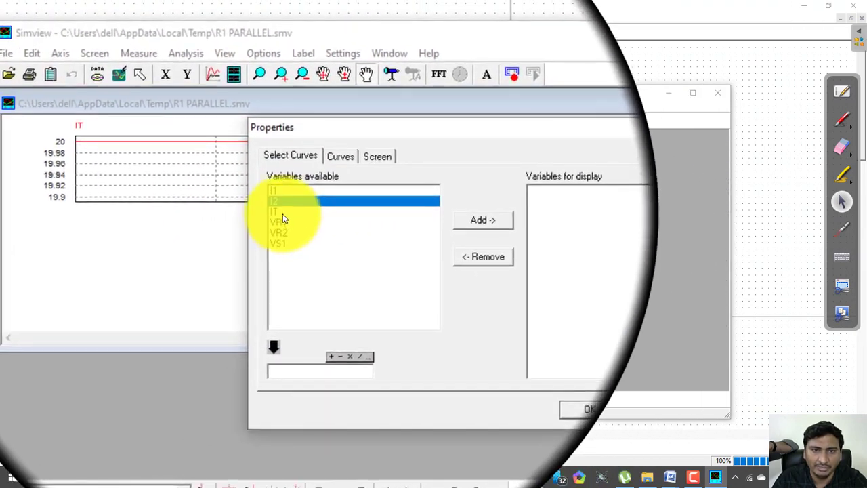
ctrl+click(282, 211)
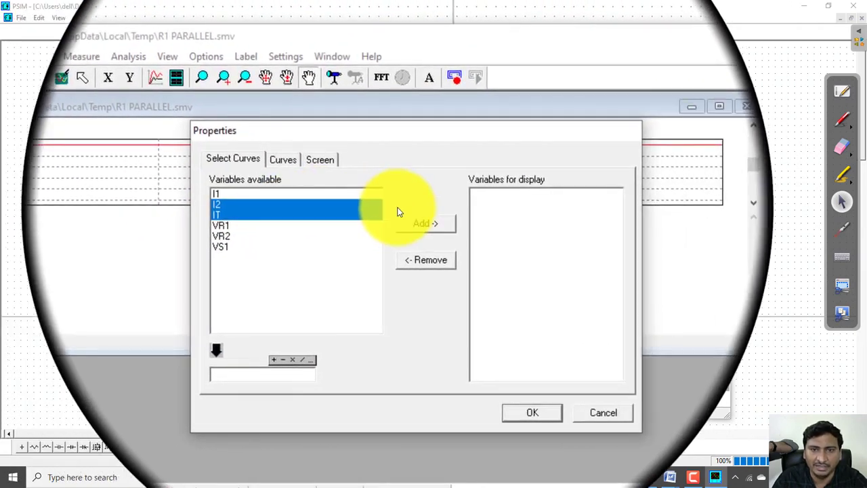
click(426, 223)
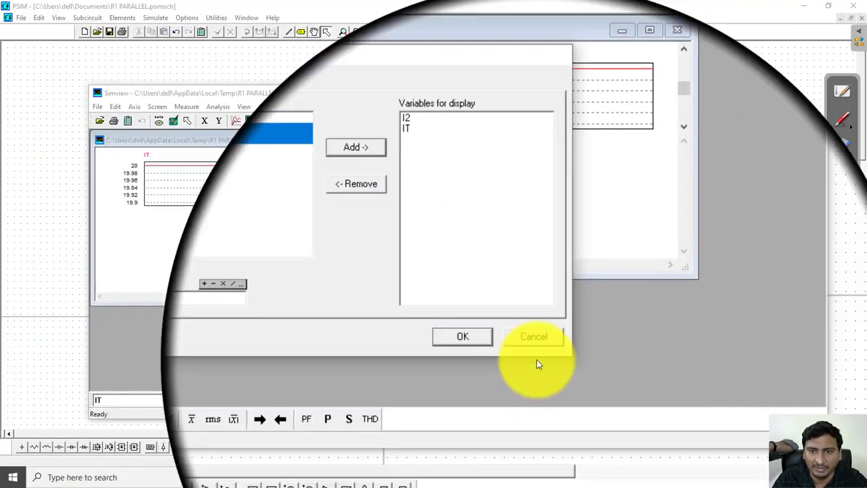
click(532, 413)
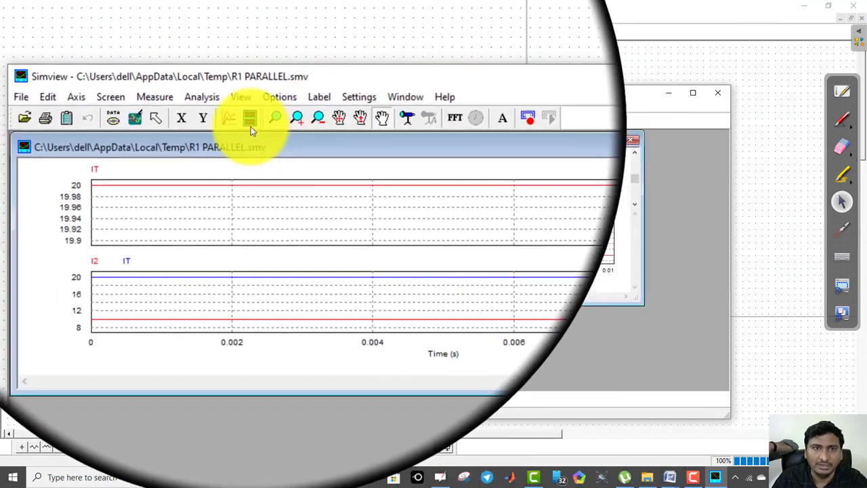
Add a third plot showing the branch currents I1 and I2
click(251, 127)
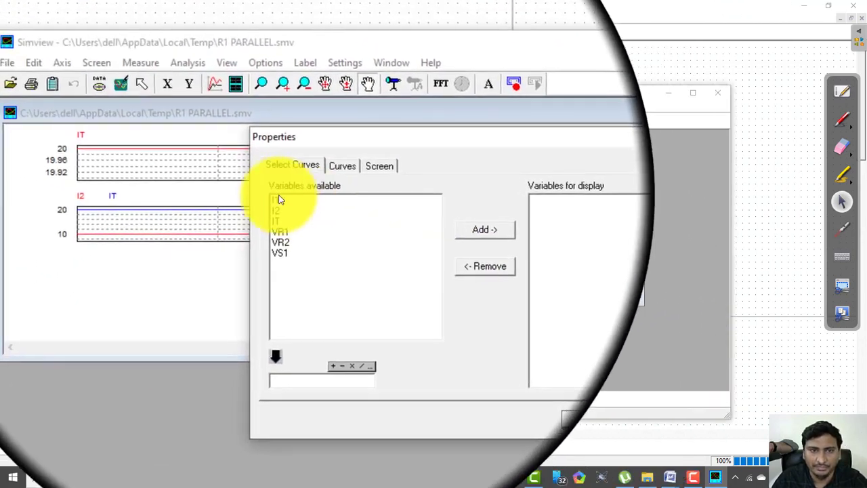
click(275, 205)
shift+click(280, 199)
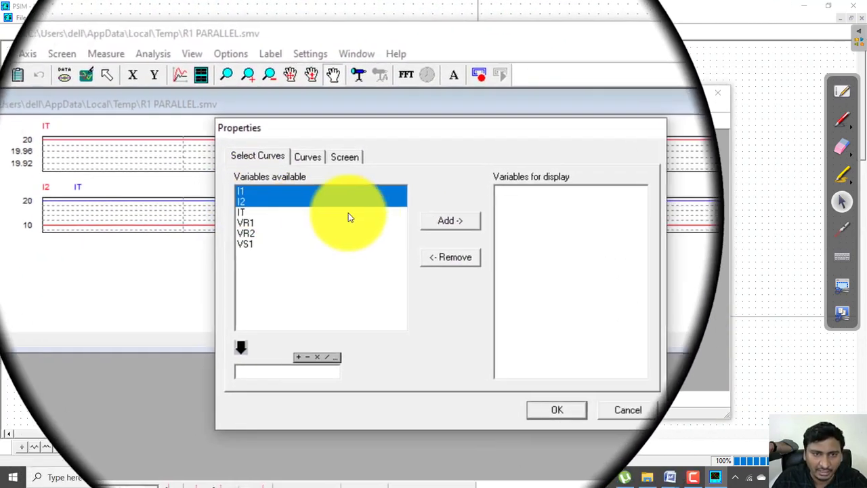
click(406, 224)
click(528, 407)
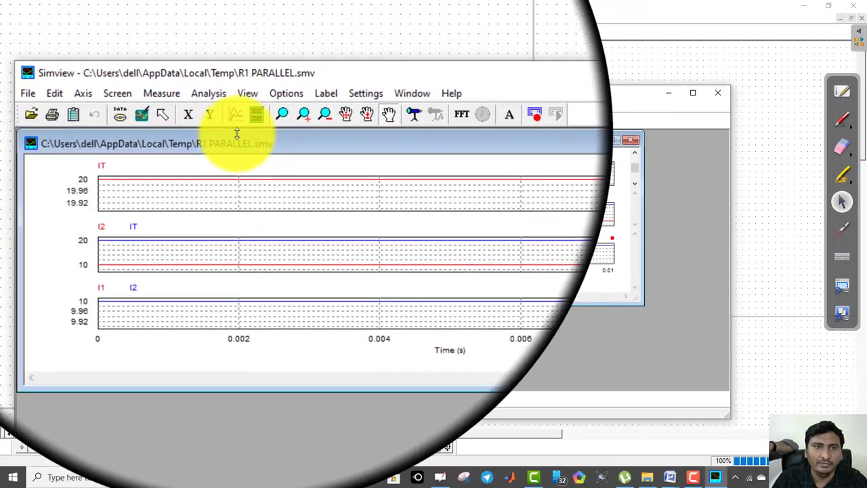
Add a fourth plot showing the voltages VR1, VR2 and VS1, and maximize the graph window within Simview
click(250, 120)
click(284, 218)
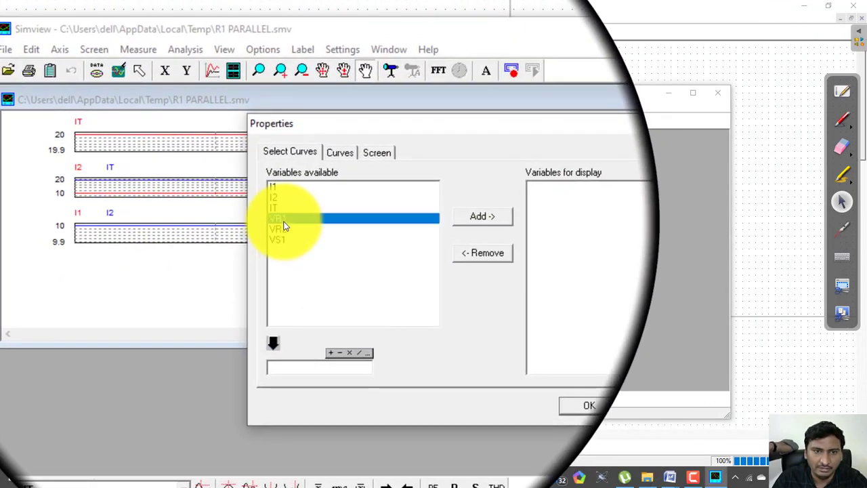
shift+click(282, 234)
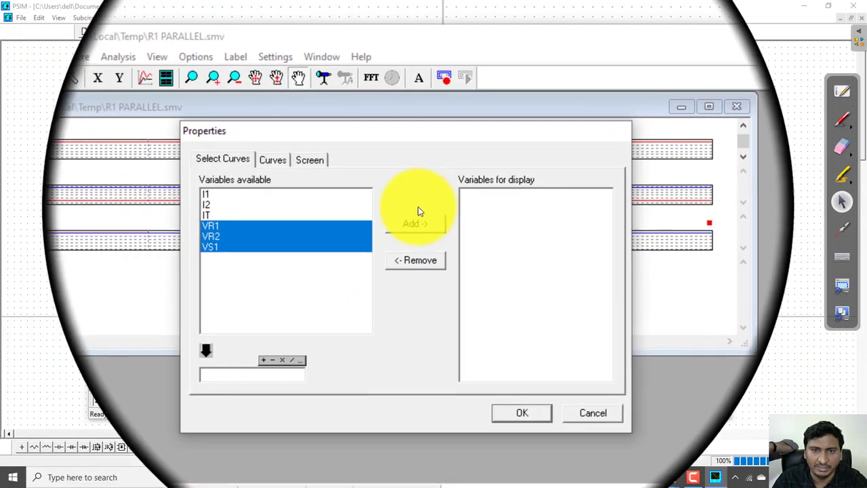
click(485, 194)
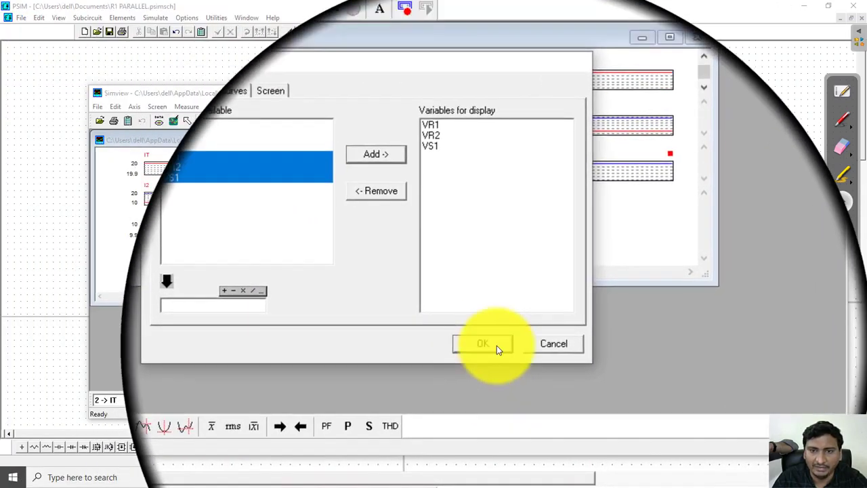
click(496, 346)
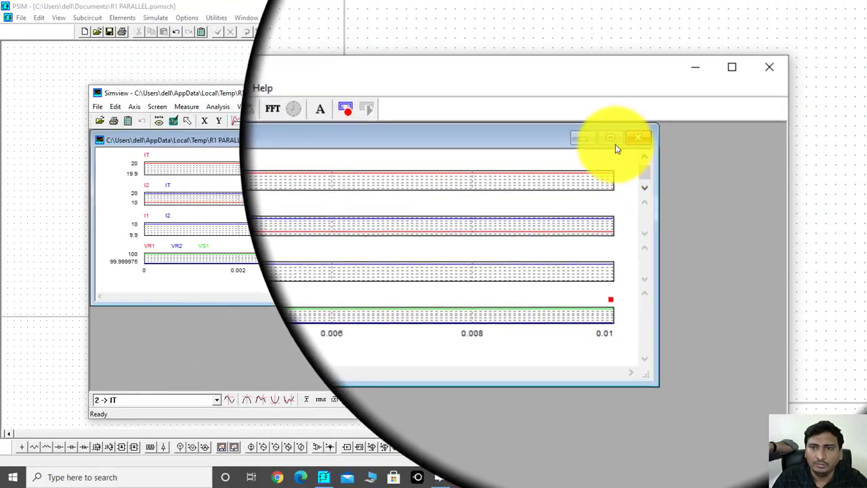
click(612, 141)
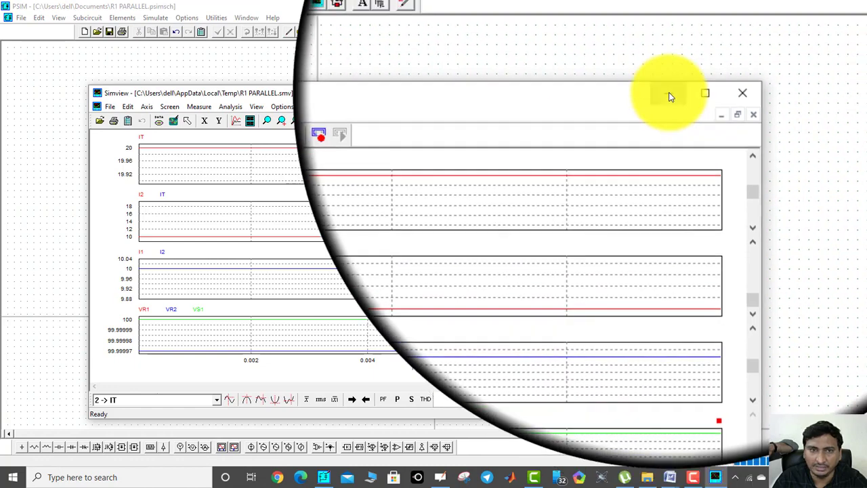
Copy the whole simulated parallel circuit from PSIM as a color bitmap and paste it into the Word document
click(668, 93)
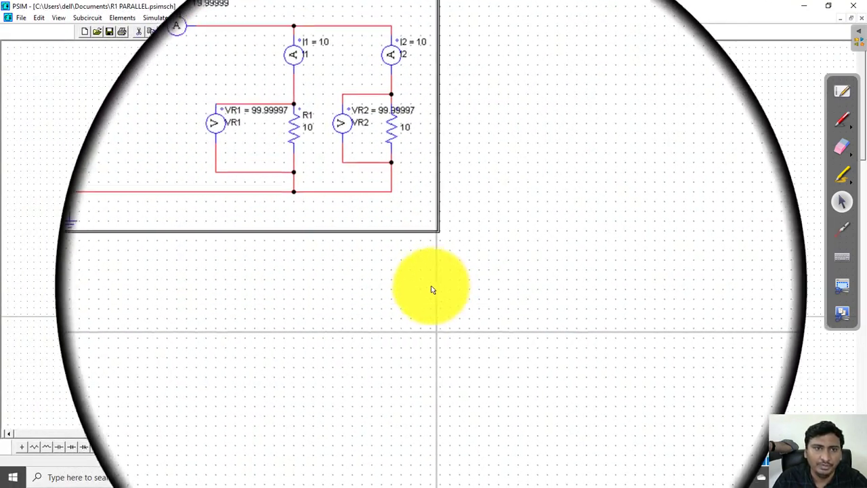
click(39, 15)
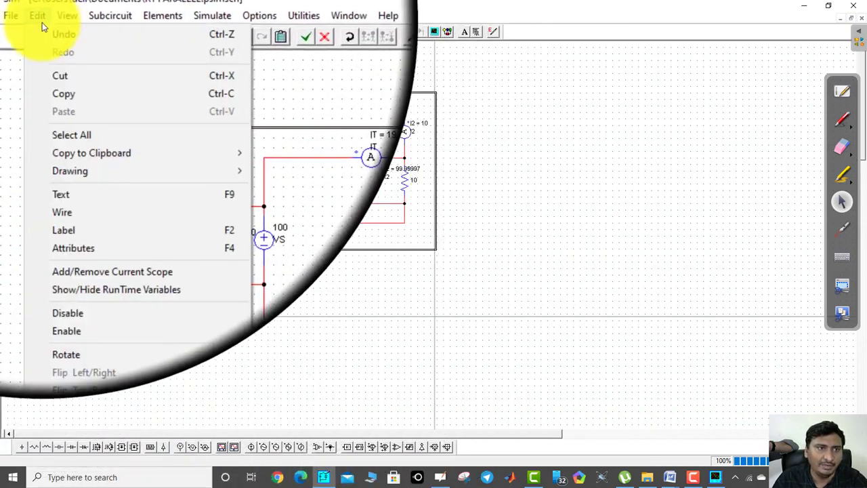
mouse_move(68, 112)
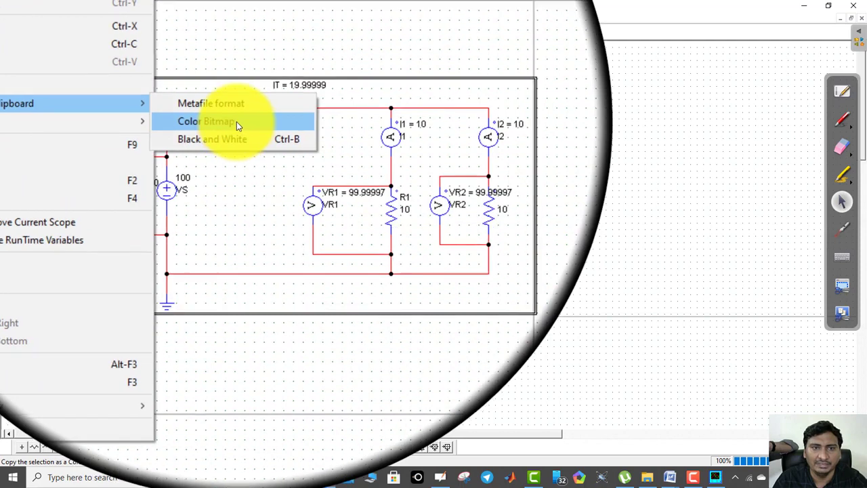
click(236, 122)
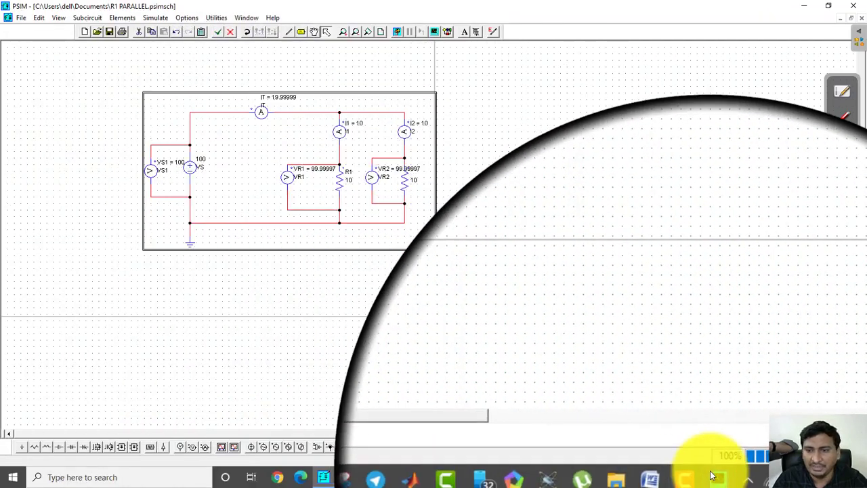
mouse_move(668, 475)
click(605, 430)
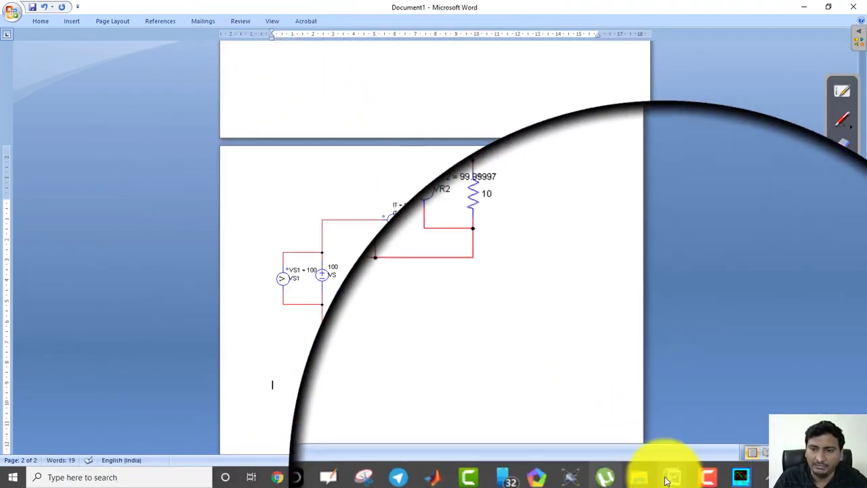
Copy the four stacked Simview plots to the clipboard and paste them below the parallel circuit in the Word document
click(715, 478)
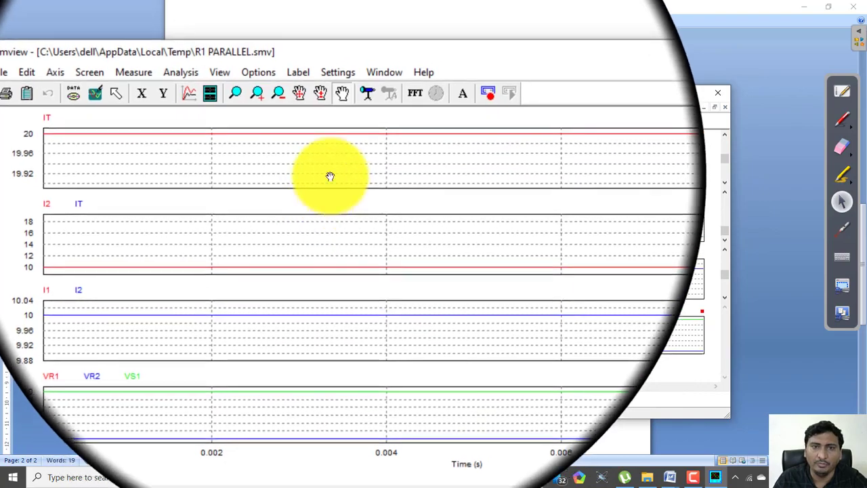
right_click(334, 169)
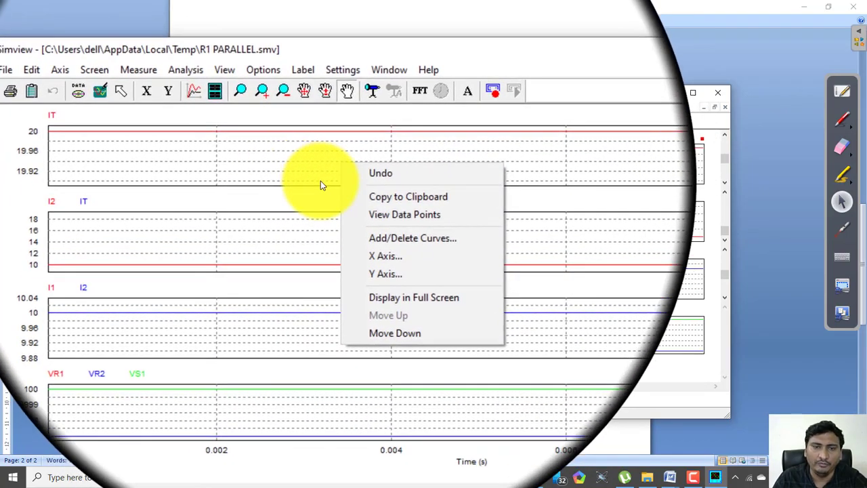
click(390, 193)
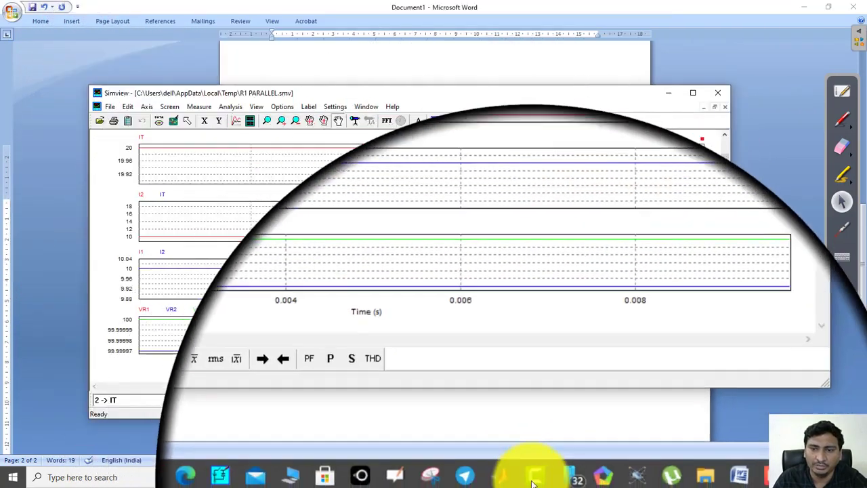
click(626, 442)
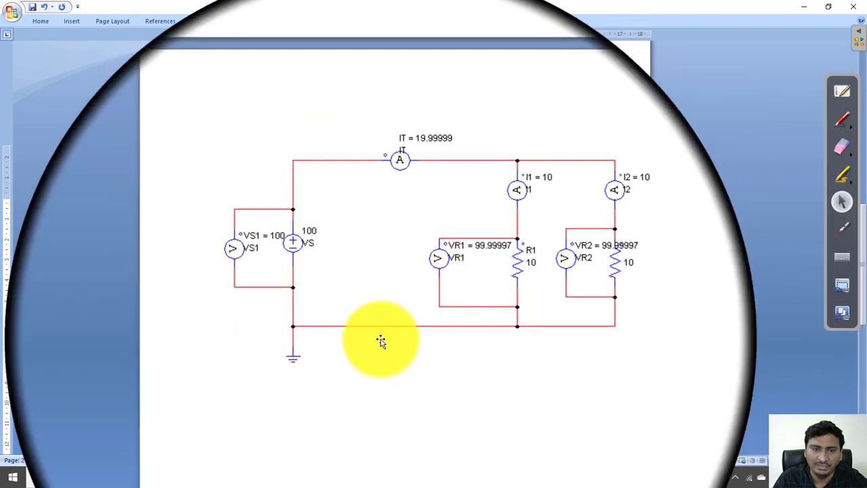
click(381, 342)
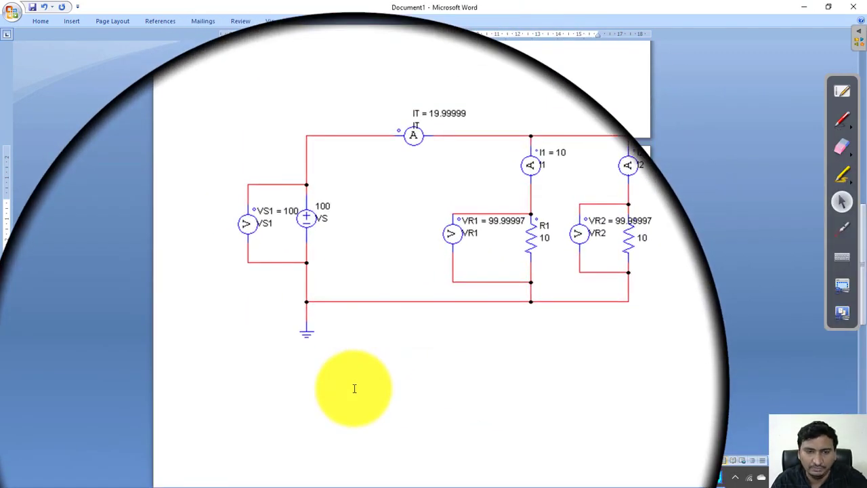
click(361, 304)
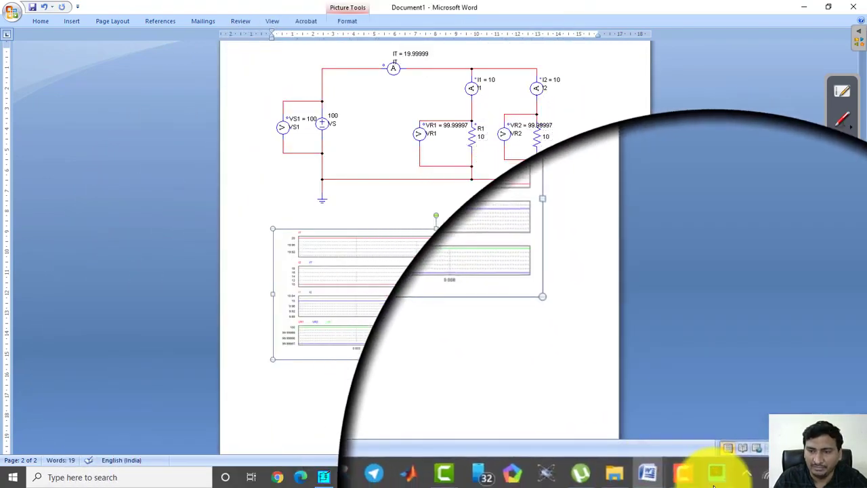
Close the existing Simview graph window and reopen the simulation results from PSIM with only the I1 curve plotted
click(716, 476)
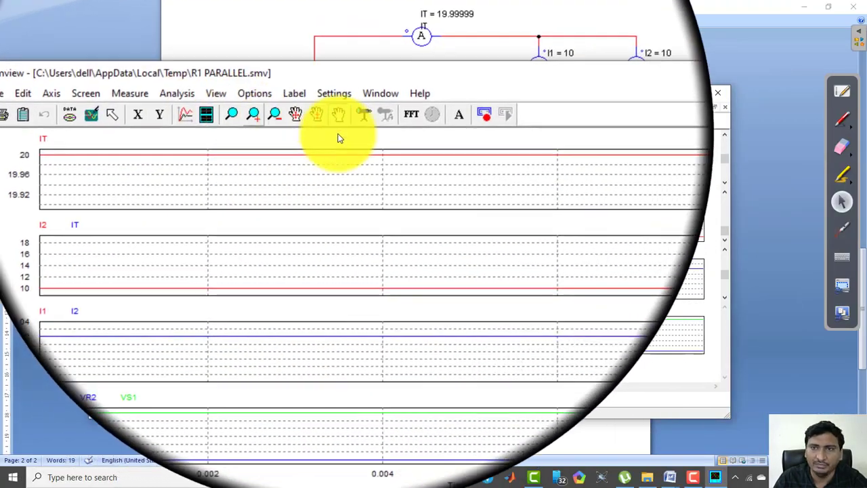
click(718, 93)
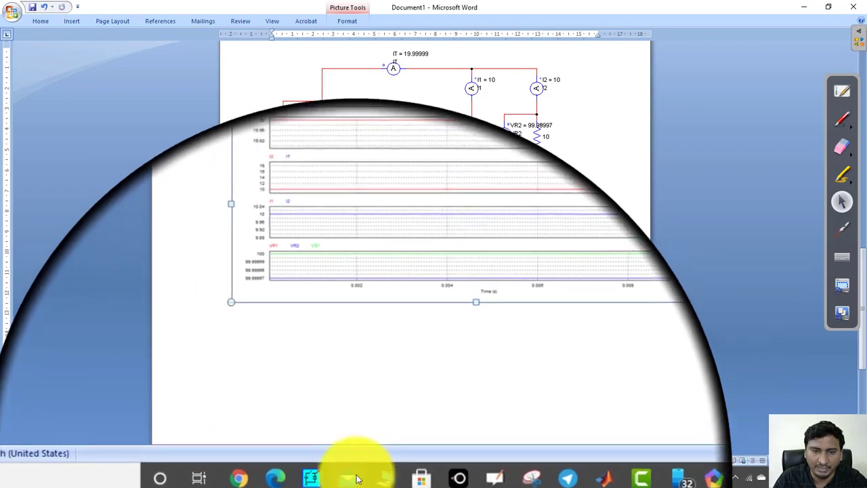
click(310, 478)
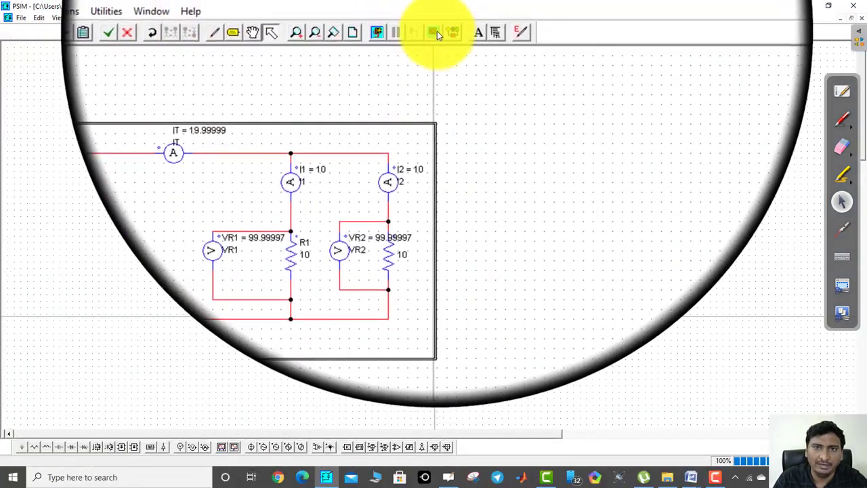
click(433, 32)
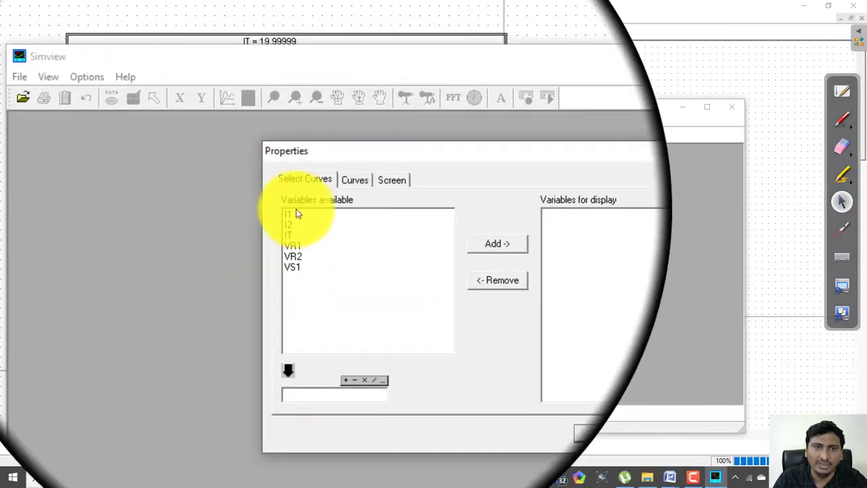
click(296, 213)
click(425, 238)
click(493, 366)
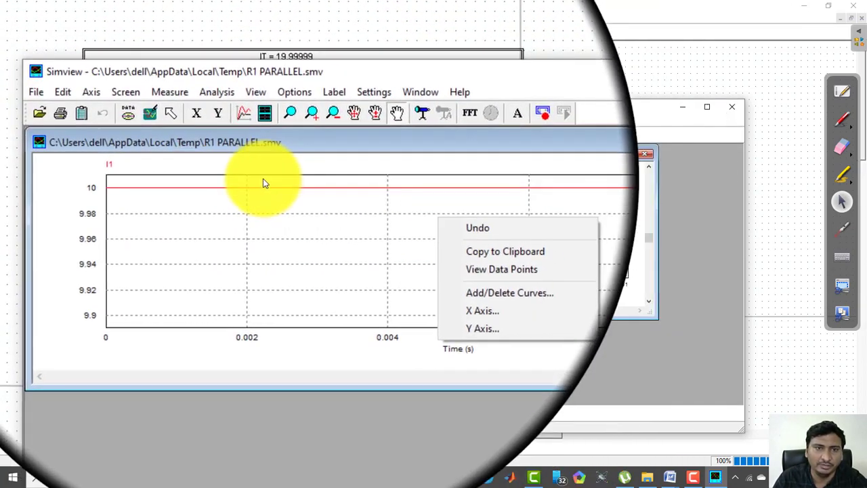
Set the Simview graph's screen font to Calibri, style Light, size 14
click(265, 137)
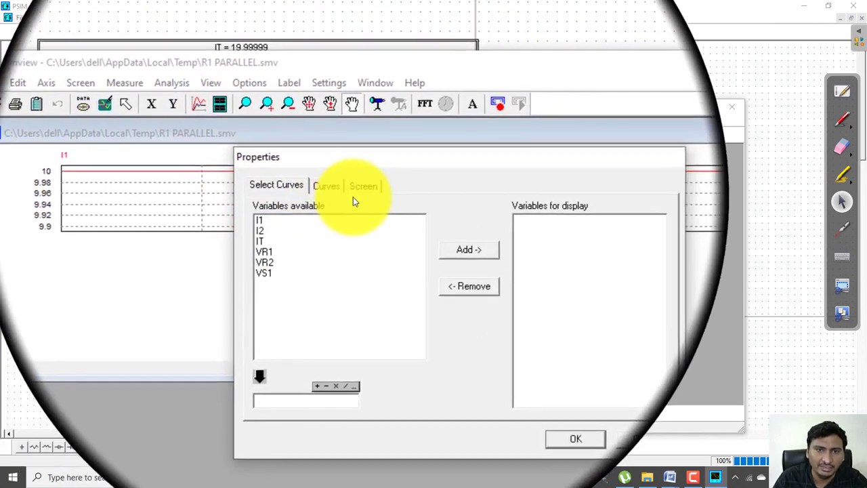
click(357, 196)
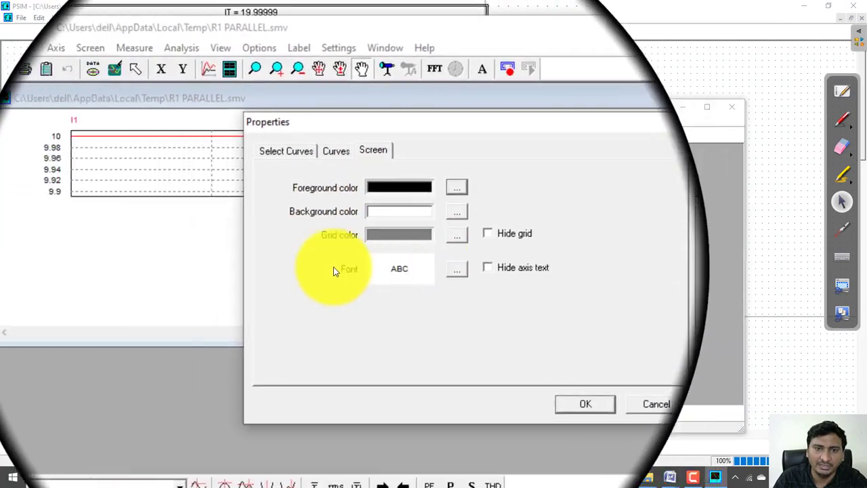
click(416, 269)
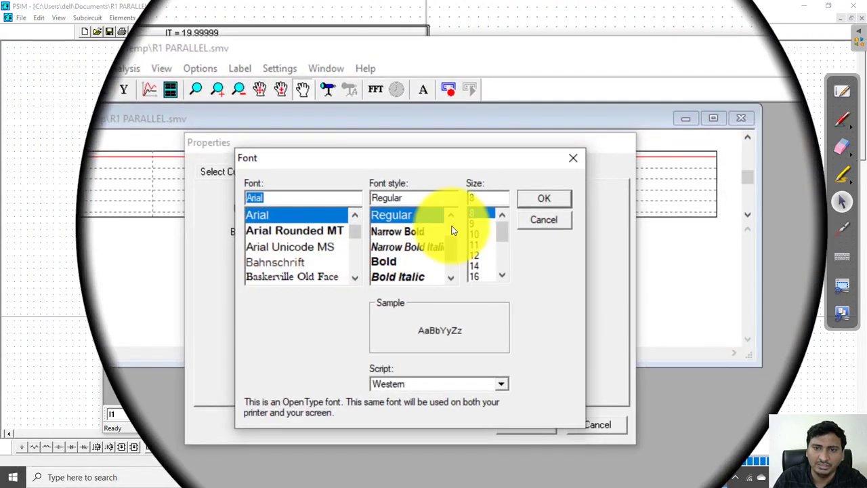
scroll(318, 257, down, 3)
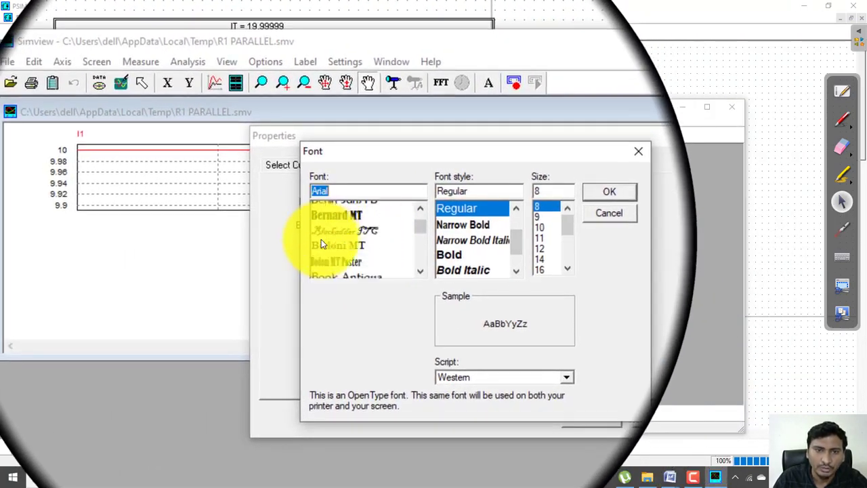
scroll(322, 261, down, 2)
click(328, 228)
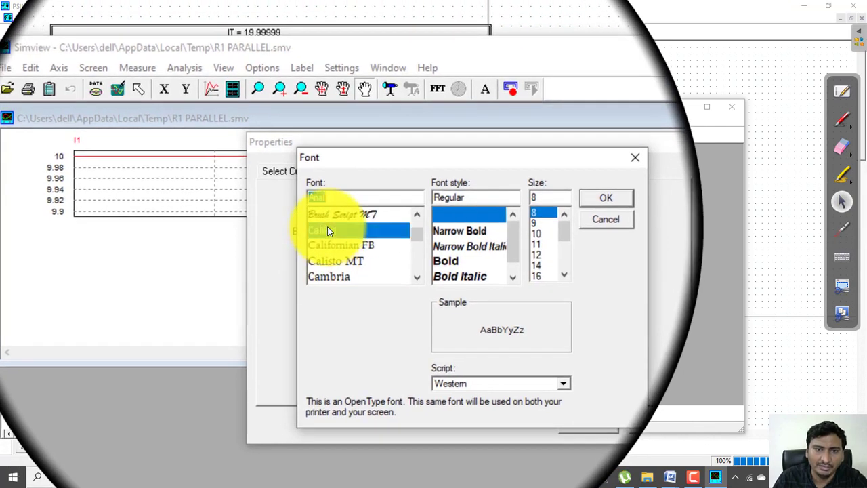
click(410, 222)
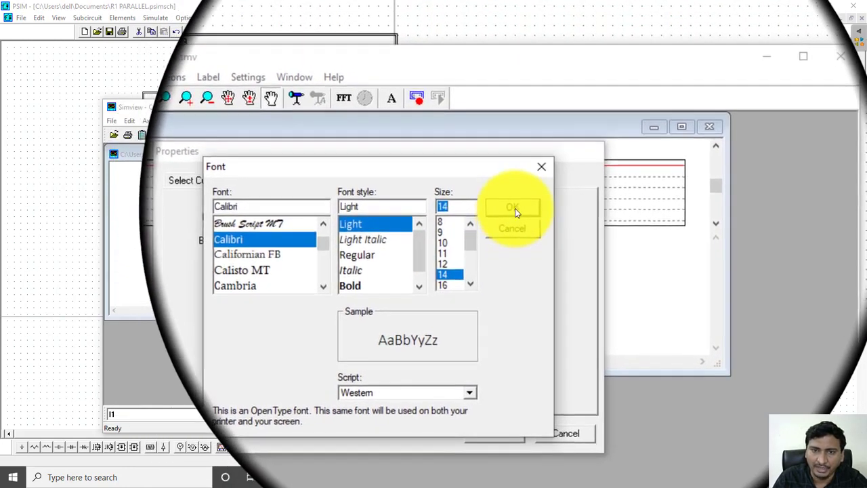
click(515, 203)
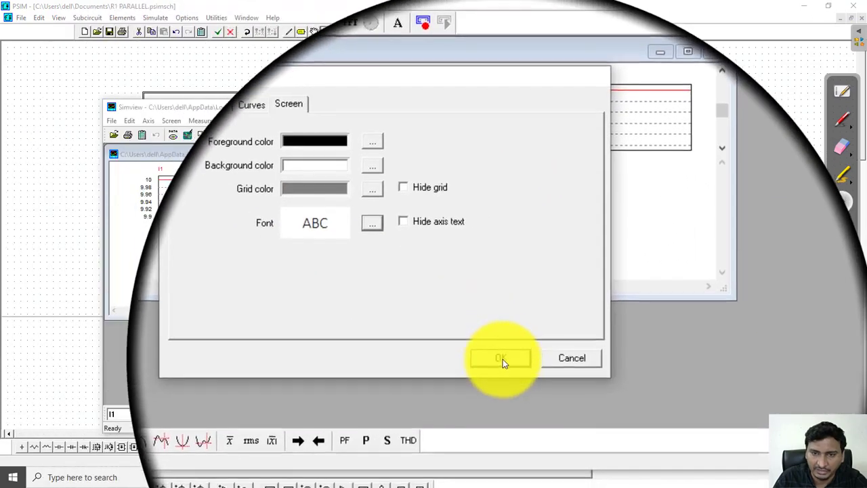
click(502, 359)
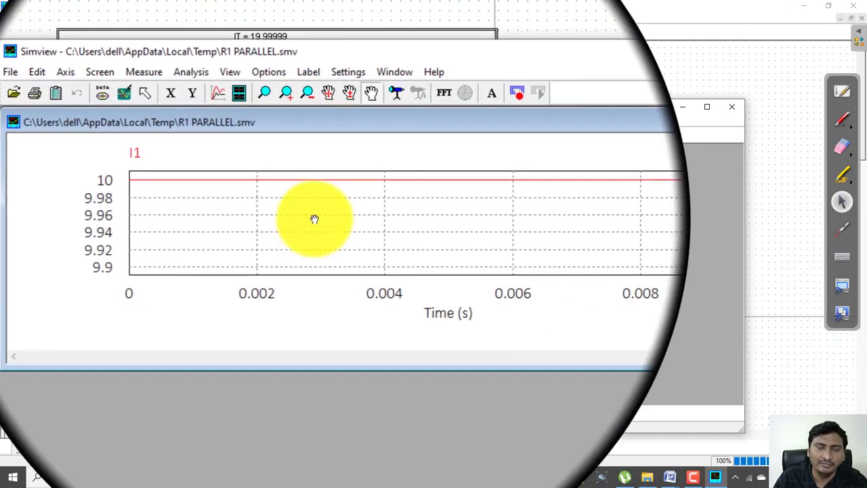
Copy the reformatted I1 plot to the clipboard and paste it below the four-plot image in Document1
right_click(315, 223)
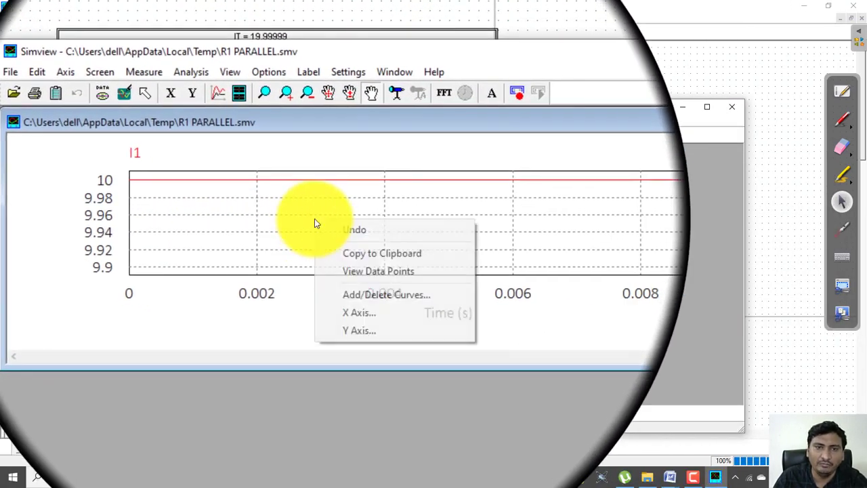
click(349, 246)
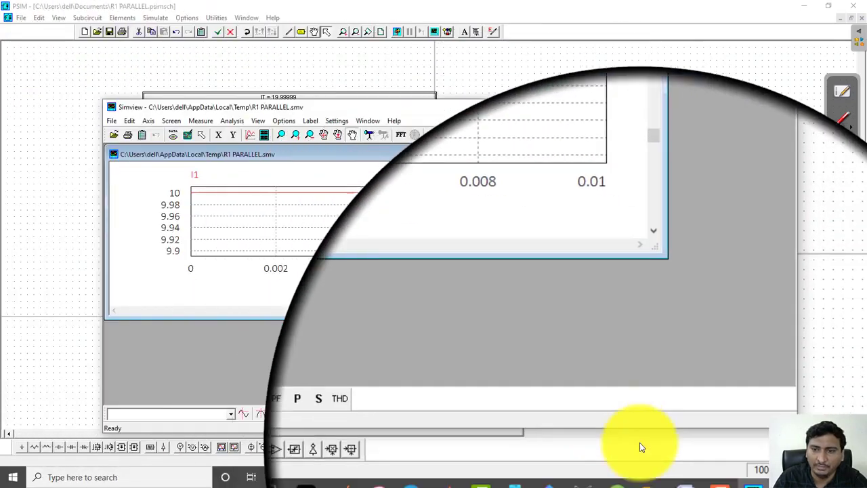
mouse_move(638, 453)
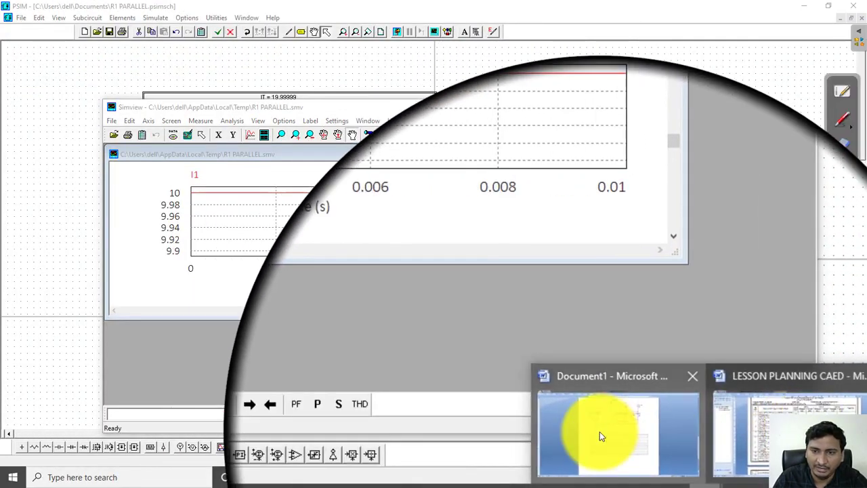
click(599, 436)
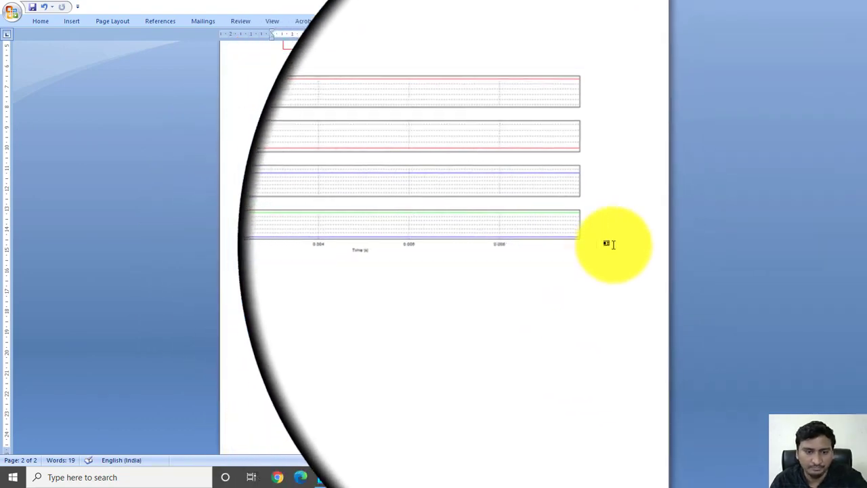
key(ctrl+v)
click(434, 322)
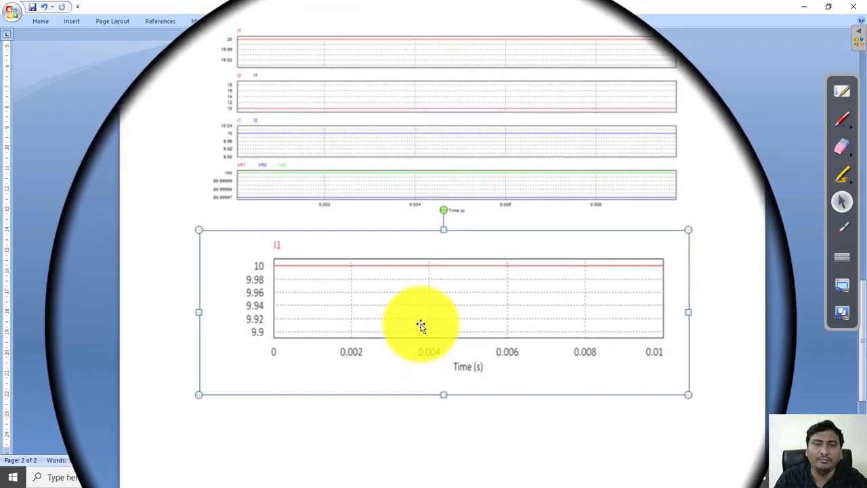
Review the series and parallel circuit results in Document1 and check the chapter list in the LESSON PLANNING CAED document
scroll(421, 324, up, 15)
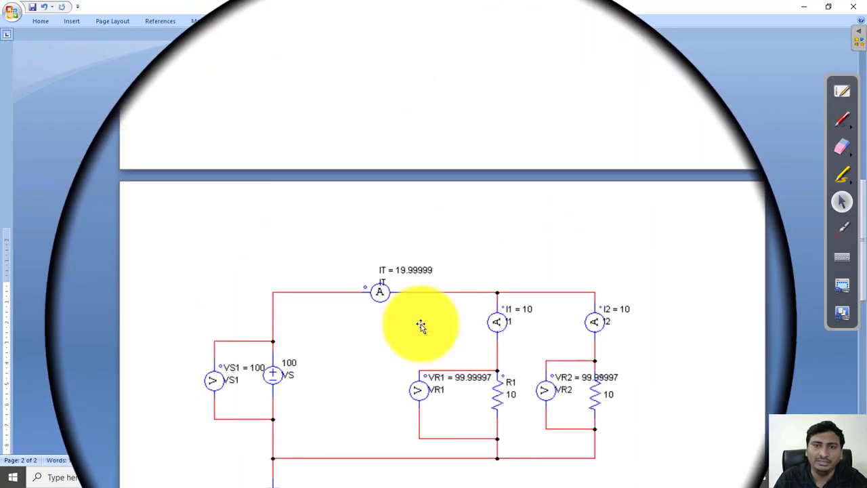
scroll(420, 324, up, 5)
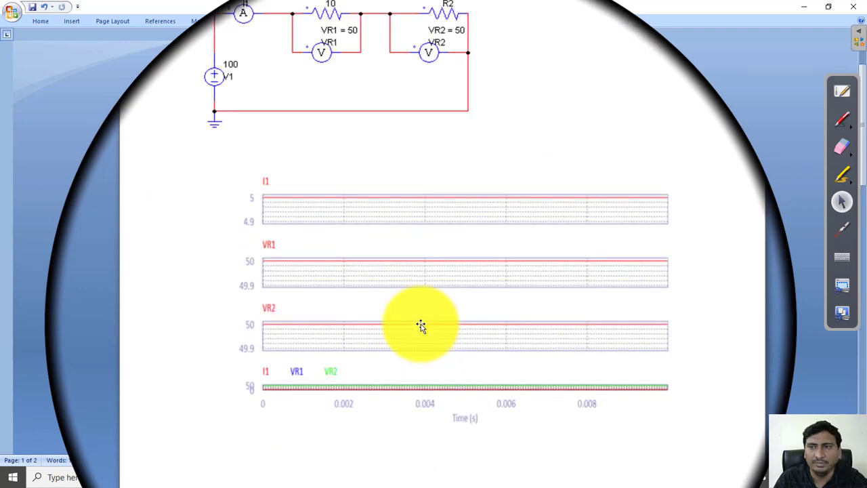
scroll(421, 324, up, 3)
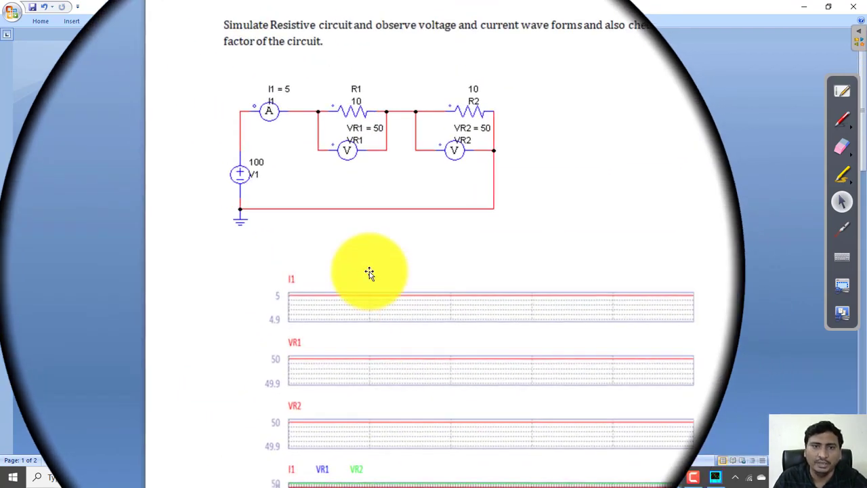
scroll(369, 273, down, 6)
scroll(369, 271, down, 8)
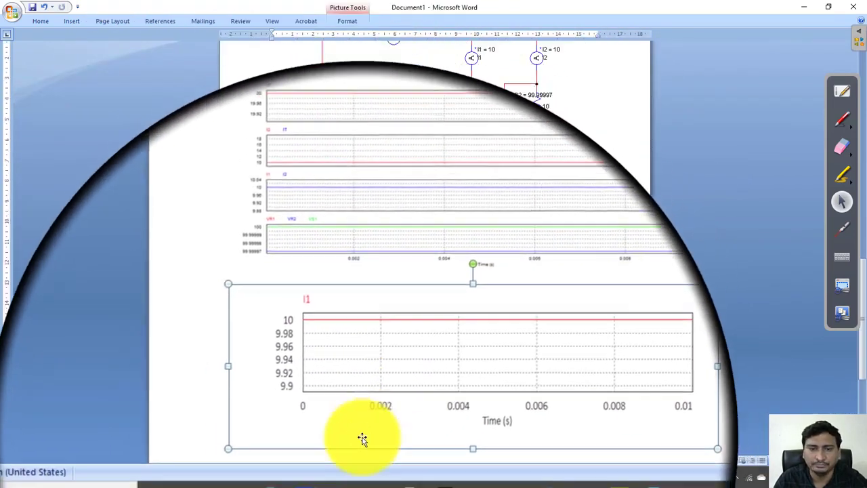
click(326, 474)
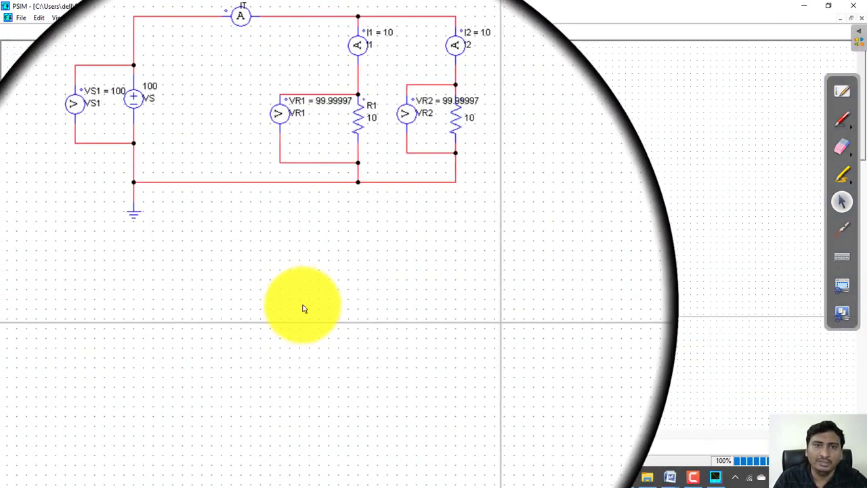
mouse_move(668, 466)
click(717, 429)
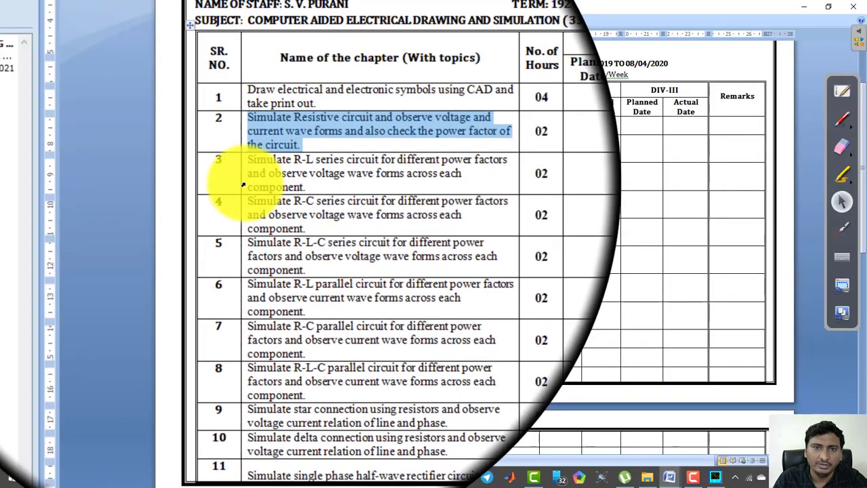